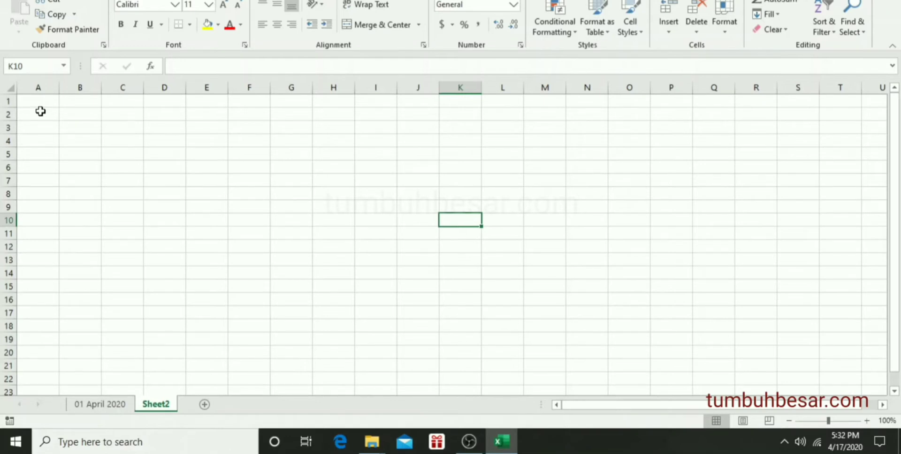
Step: Enter the title "Penjualan Harian" in cell A1 of Sheet2
click(56, 113)
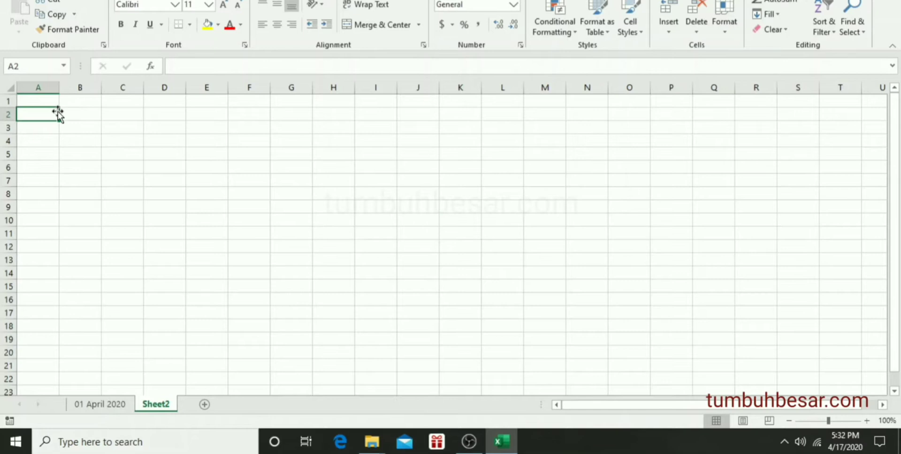
key(Up)
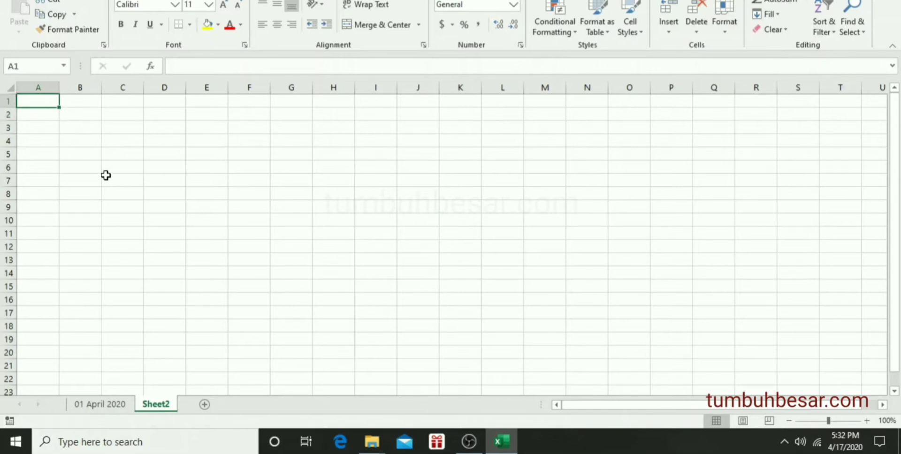
text(P)
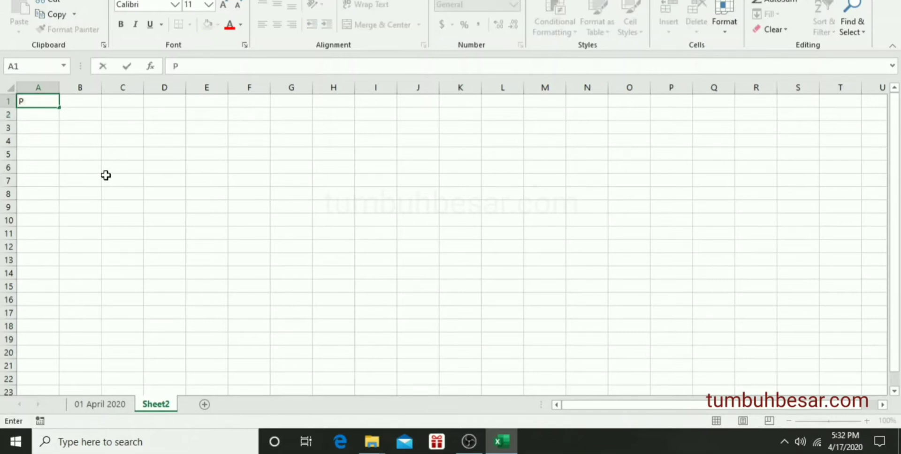
text(enjualan Harian)
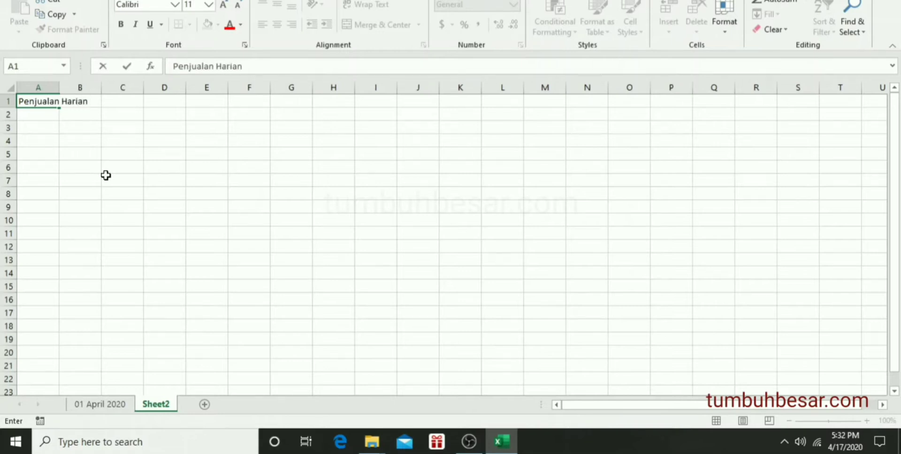
key(Return)
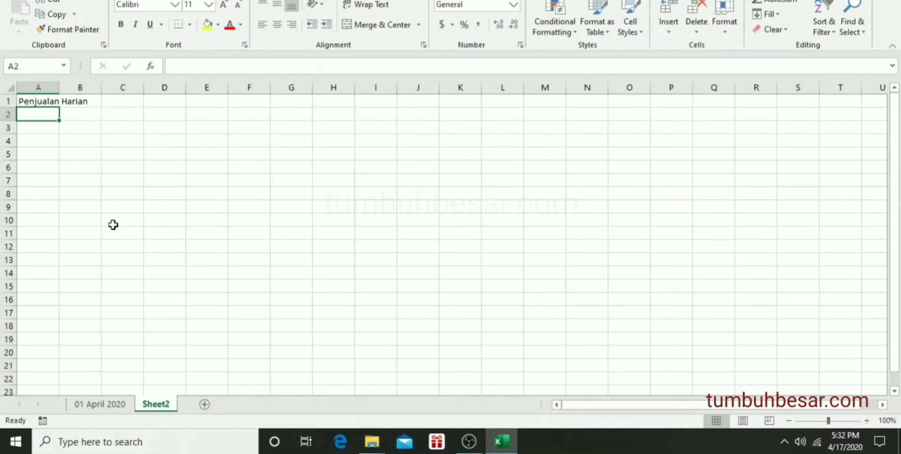
Step: Enter the shop name "Toko Tumbuhbesar.com" in cell A2
text(TOKO)
key(BackSpace)
key(BackSpace)
key(BackSpace)
text(oko)
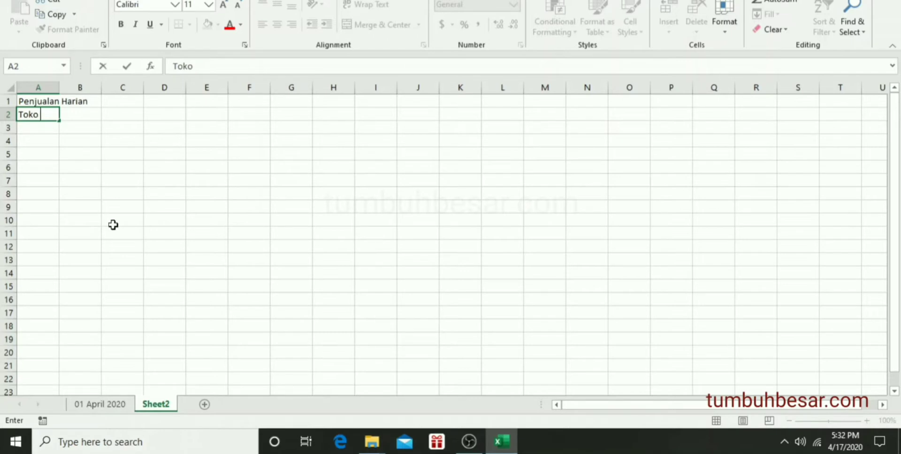
text(Tumbu)
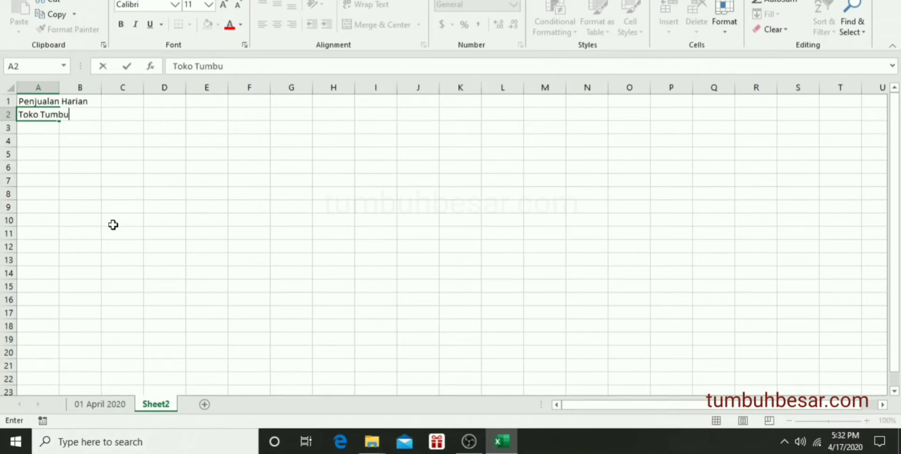
text(hbesar.com)
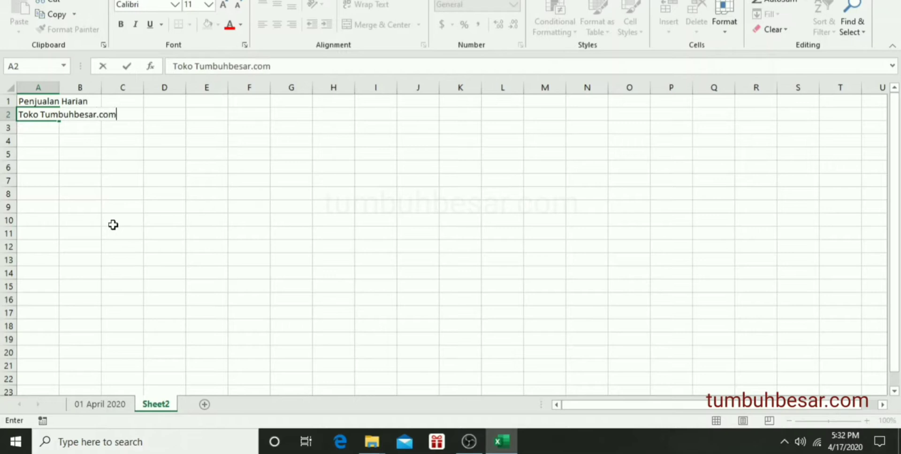
key(Return)
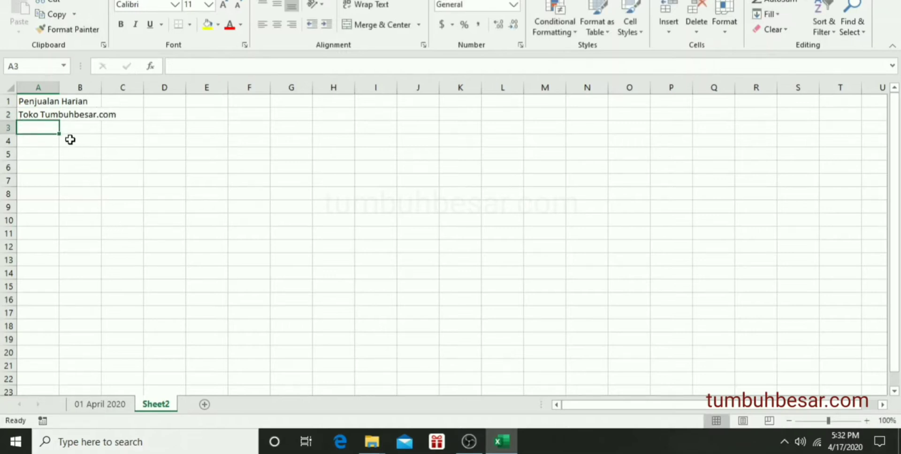
Step: Enter the column headings "No" in A4 and "Nama Barang" in B4
click(46, 139)
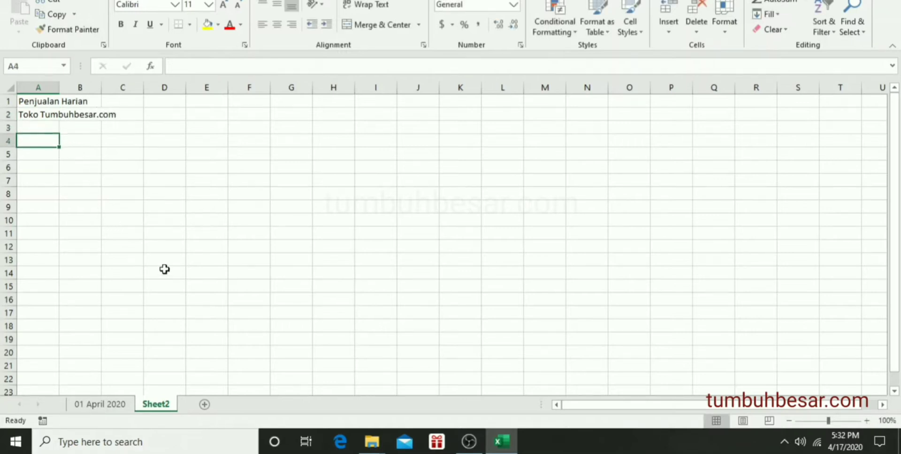
text(No)
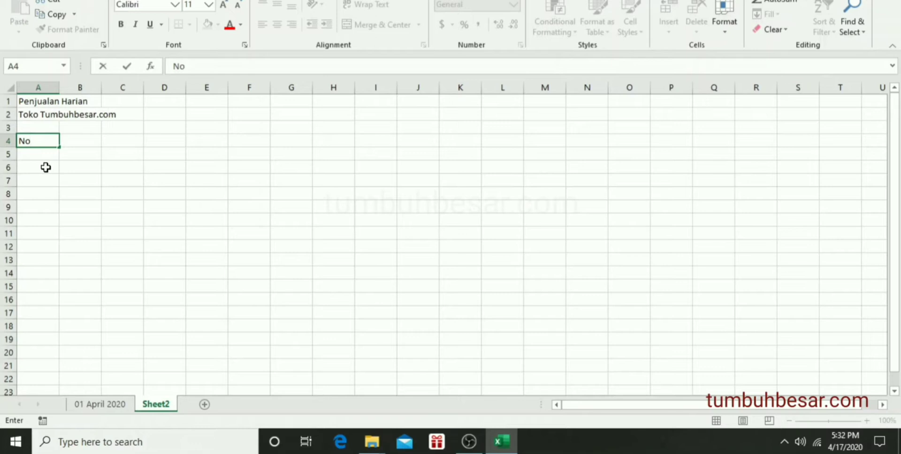
click(81, 144)
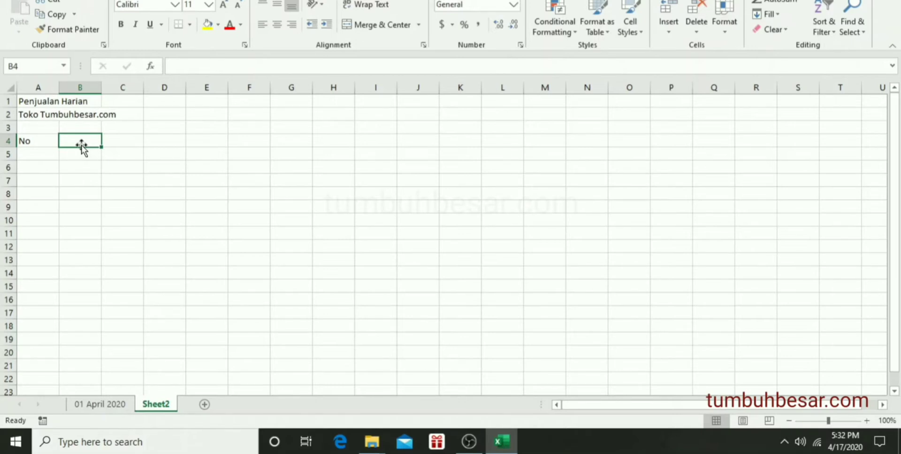
text(Nama Barang)
key(Tab)
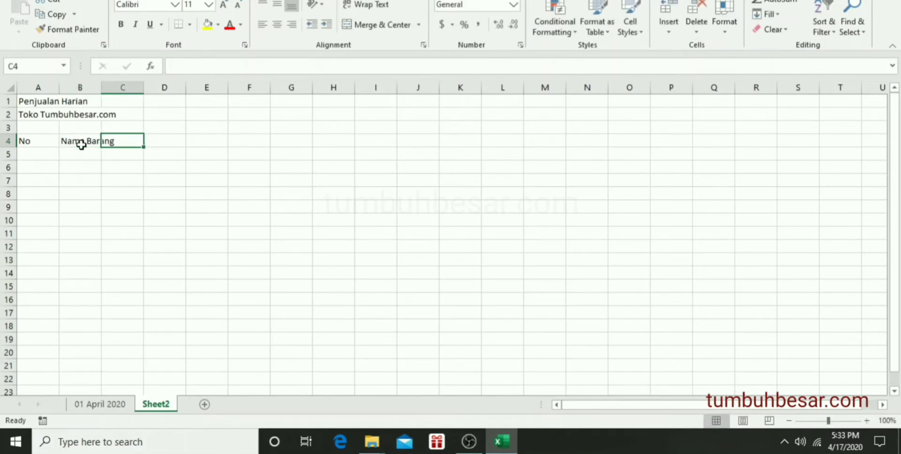
Step: Enter the column headings "Harga Barang / Buah" in C4 and "Jumlah Beli" in D4
text(Har)
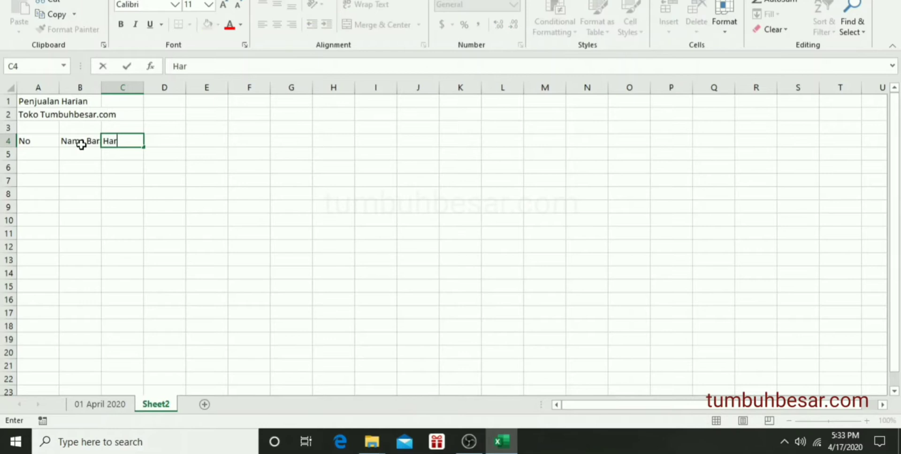
text(ga Barang / Buah)
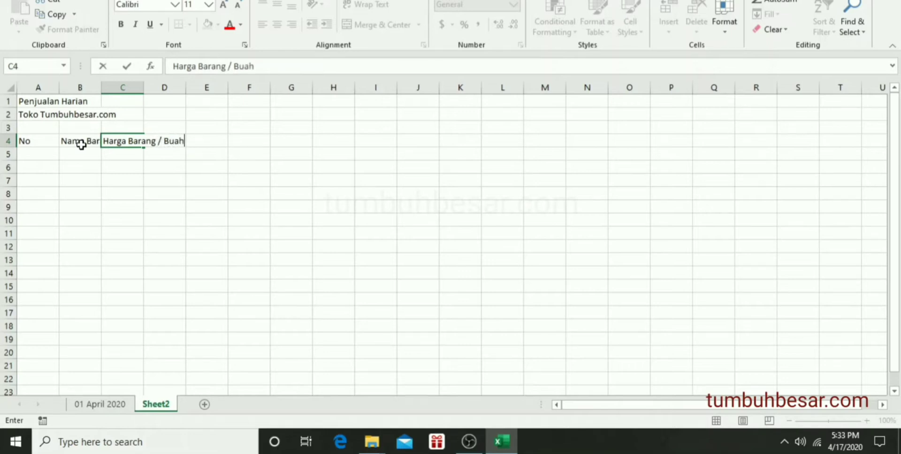
key(Tab)
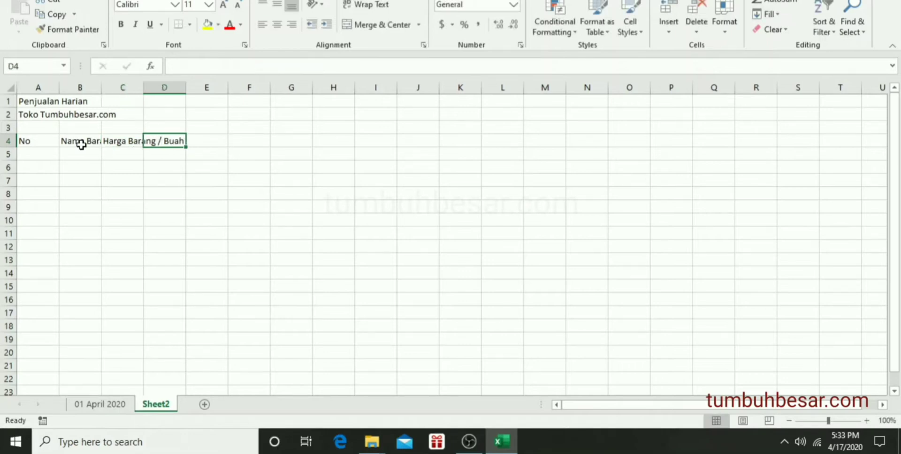
text(Ju)
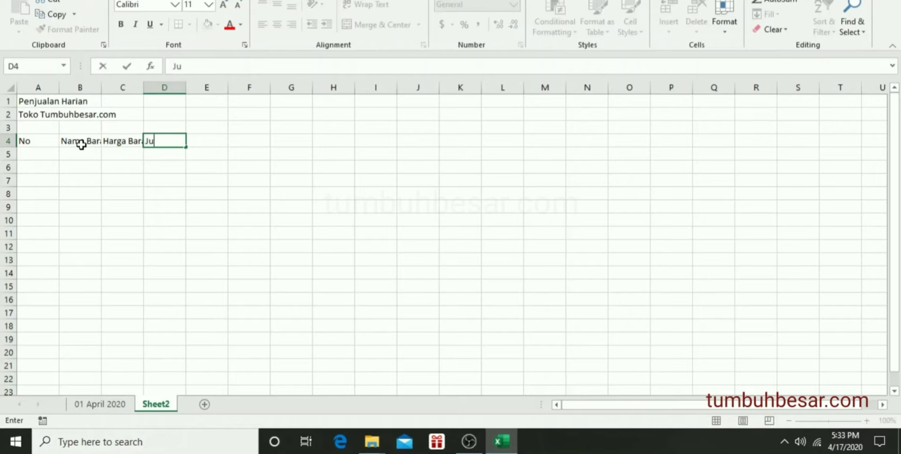
text(mlah Beli)
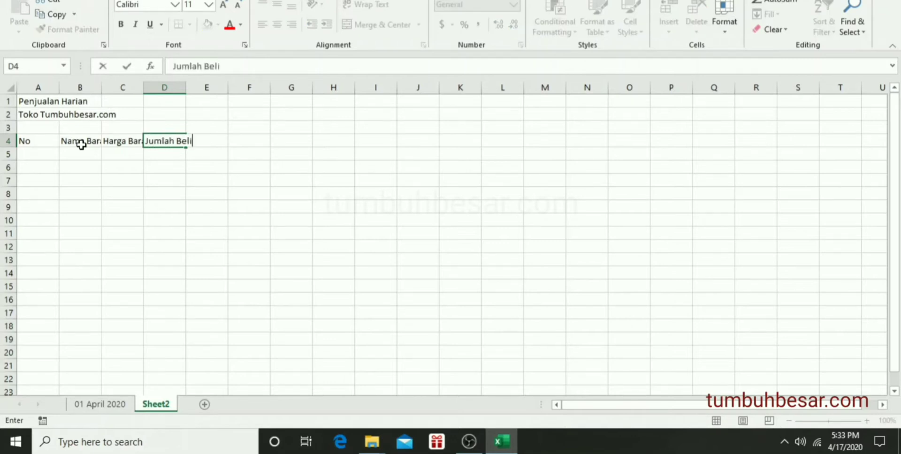
key(Tab)
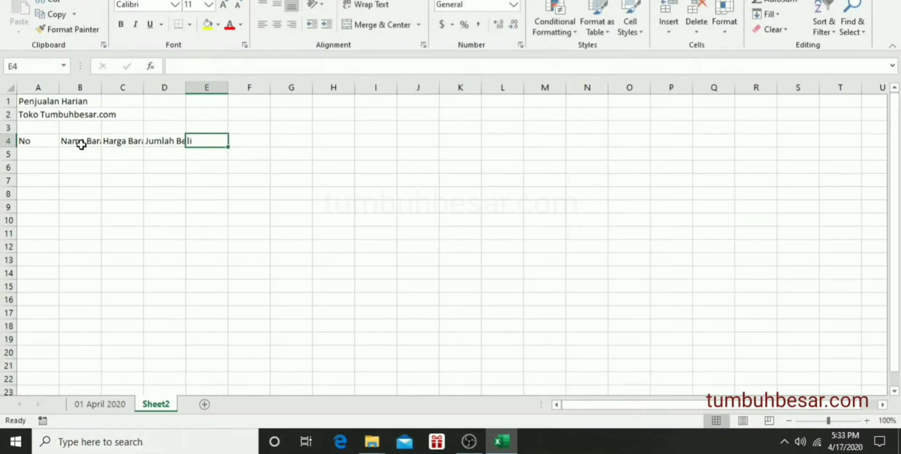
Step: Enter the column heading "Total Per Barang" in cell E4
text(Total)
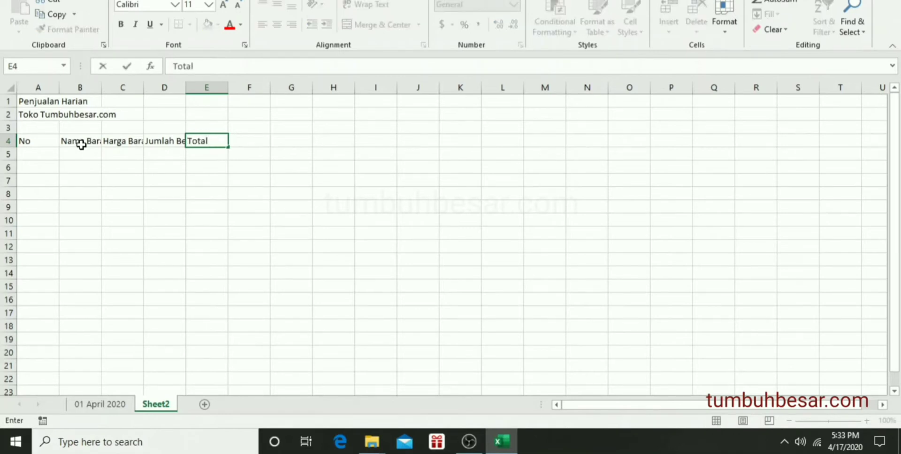
text( Per Item)
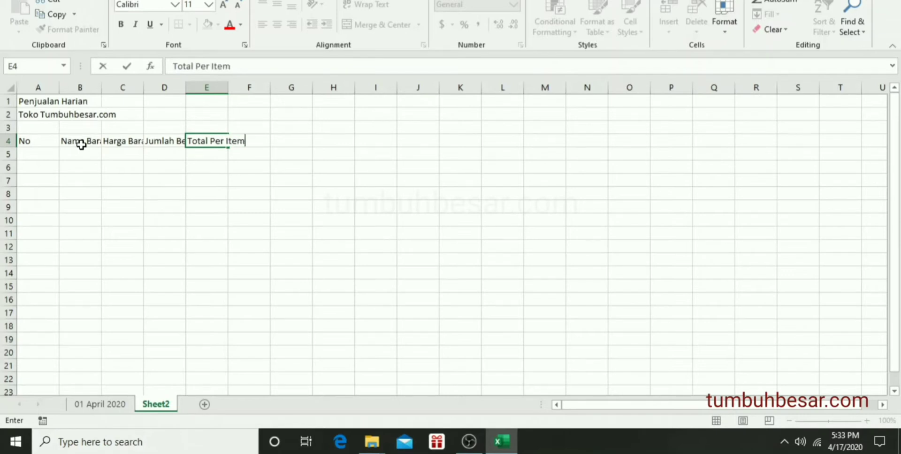
key(BackSpace)
key(BackSpace)
key(BackSpace)
key(BackSpace)
text(Barang)
key(Return)
Step: Insert the word "Item" into the E4 heading so it reads "Total Per Item Barang"
click(208, 142)
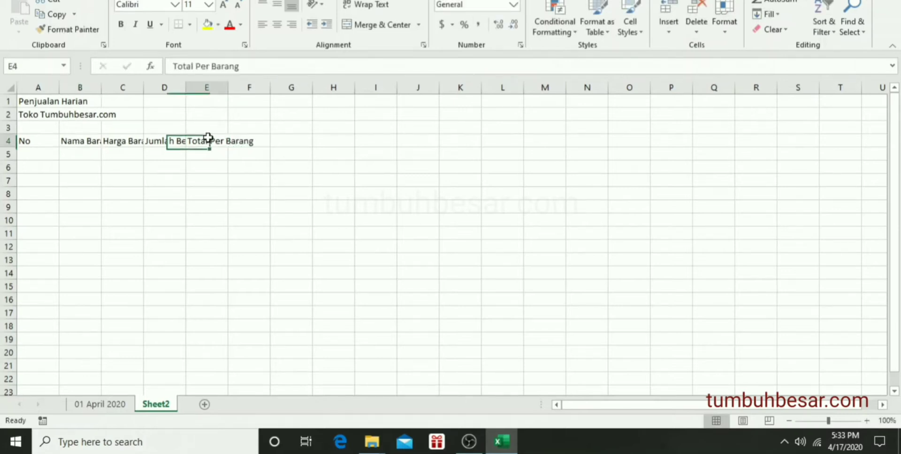
click(211, 66)
text(Item)
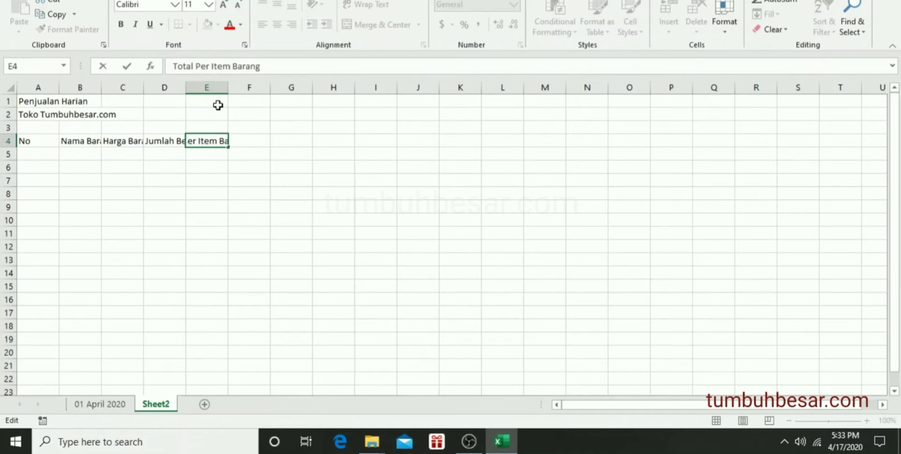
key(Return)
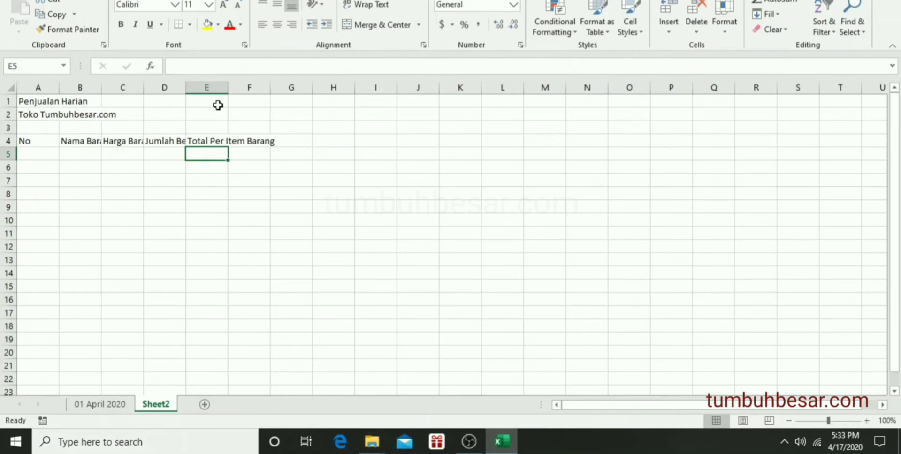
key(ctrl+a)
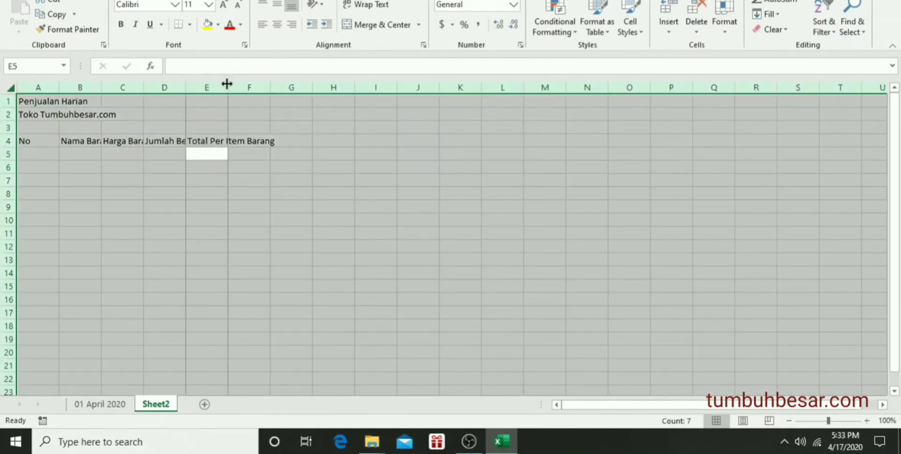
double_click(227, 83)
key(ctrl+z)
click(221, 163)
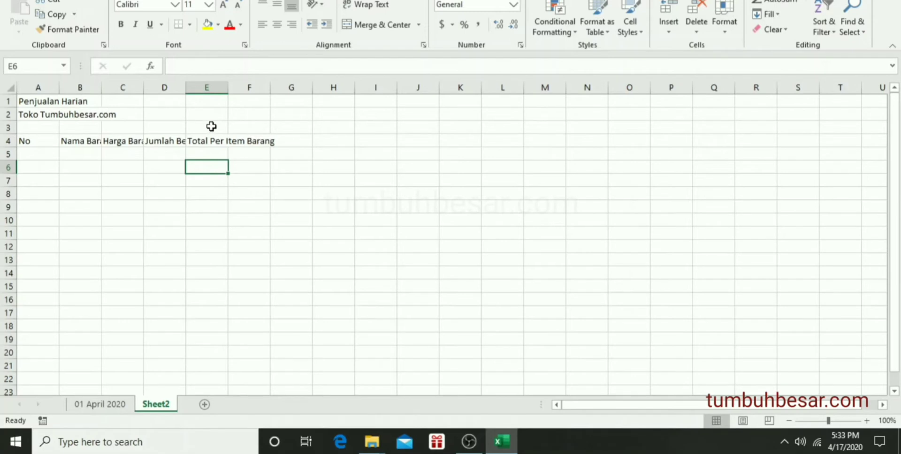
click(78, 141)
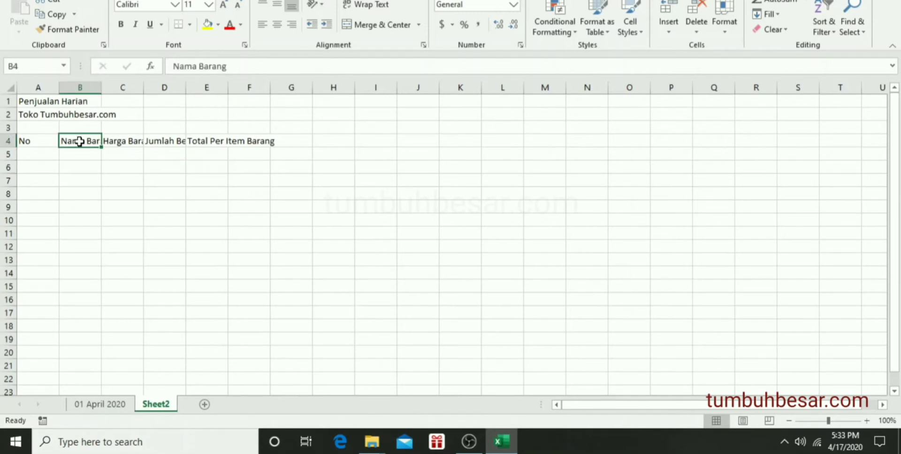
Step: Widen columns A to F equally to fit the row 4 headings, and narrow column A to suit the "No" heading
click(44, 85)
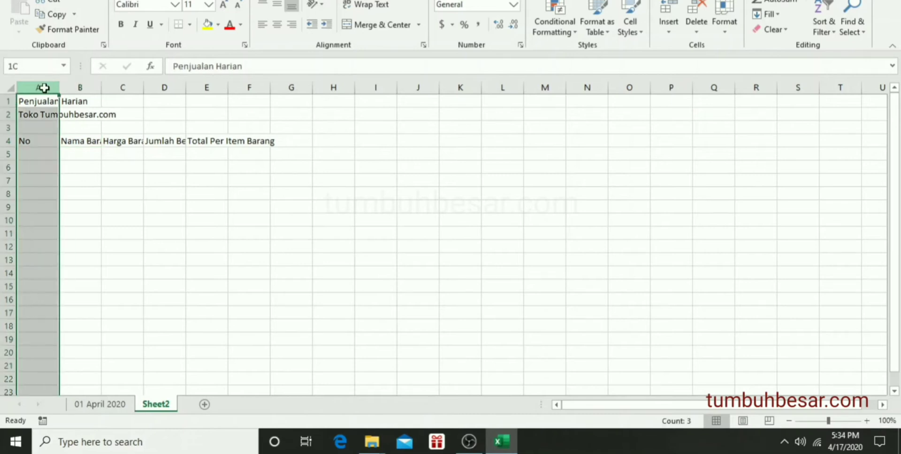
drag(43, 86, 43, 87)
drag(43, 87, 316, 88)
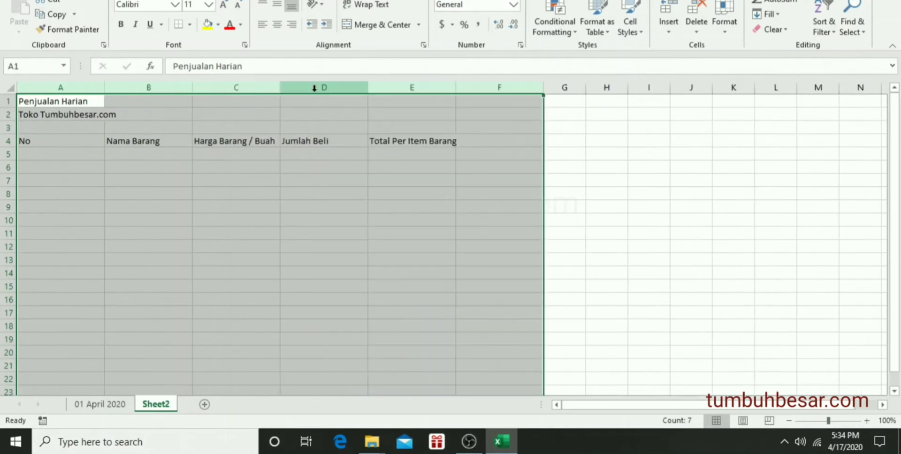
click(216, 164)
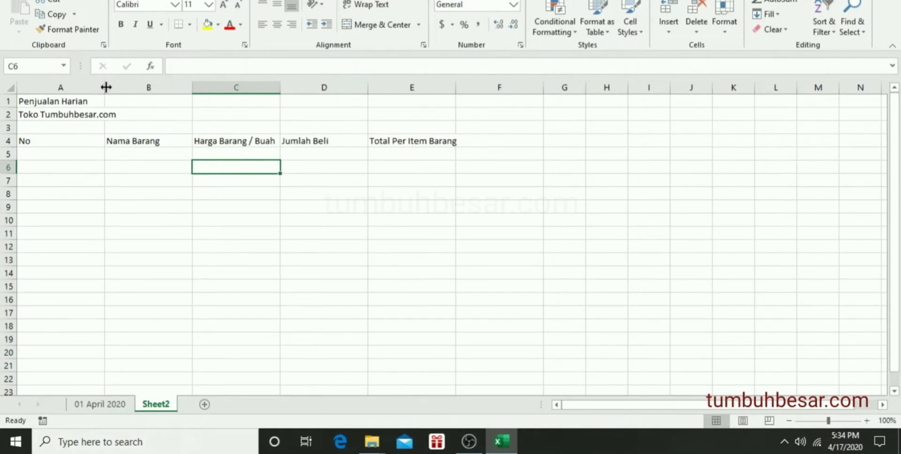
drag(106, 87, 47, 94)
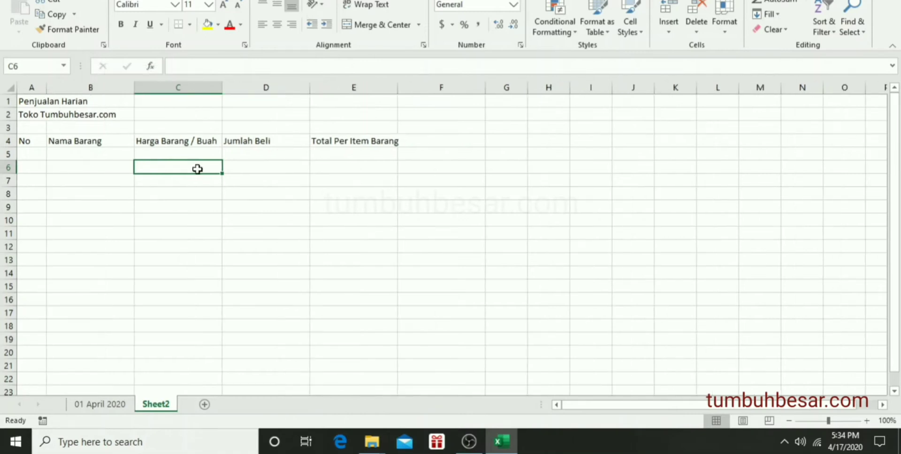
click(287, 175)
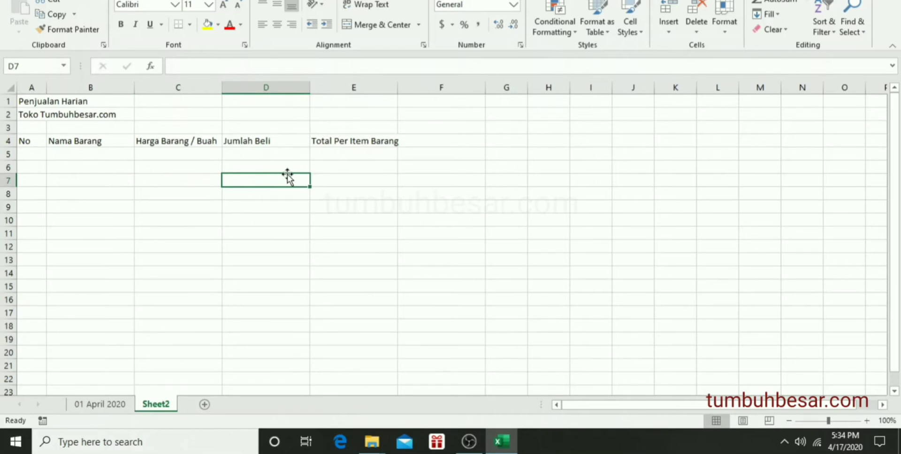
click(366, 142)
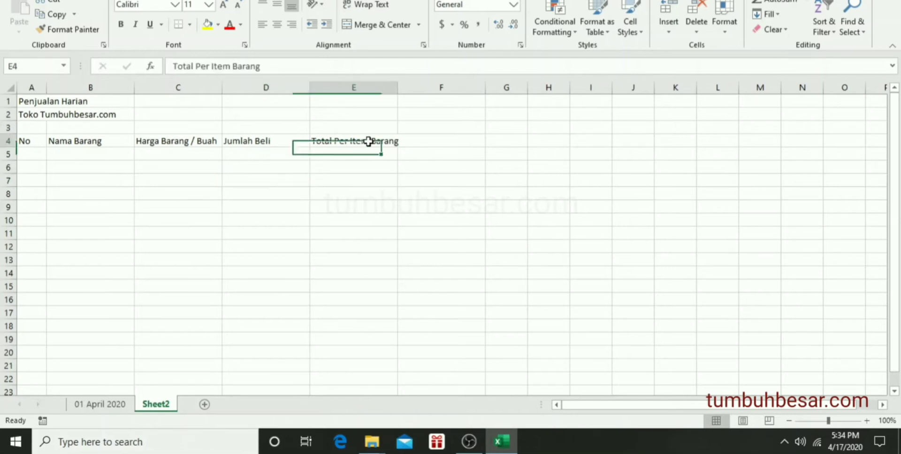
click(259, 141)
click(187, 142)
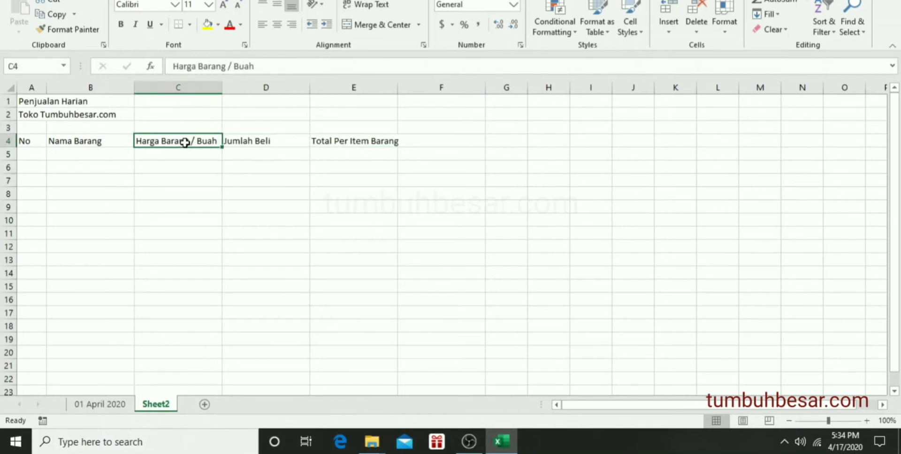
click(99, 142)
click(24, 141)
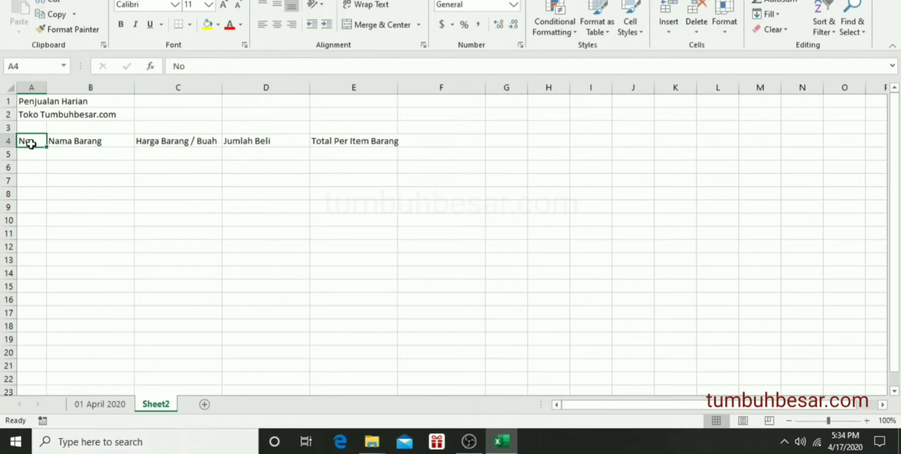
Step: Narrow column B to suit the "Nama Barang" heading
click(74, 142)
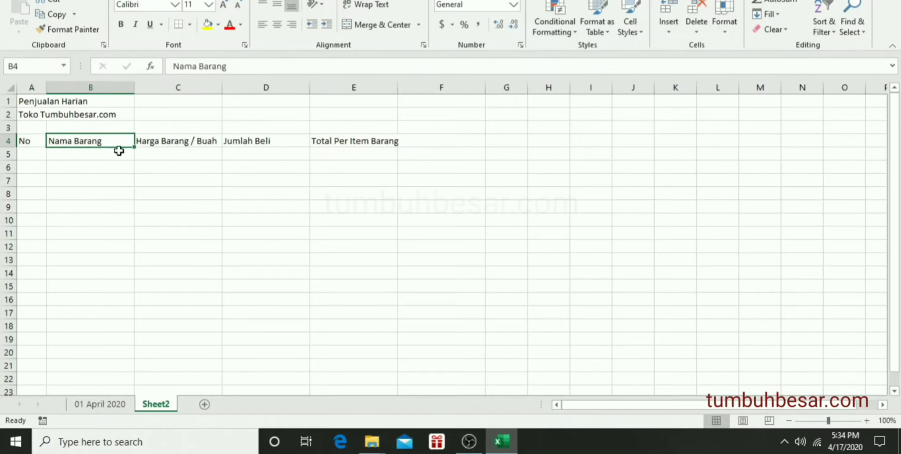
drag(135, 87, 113, 91)
click(111, 167)
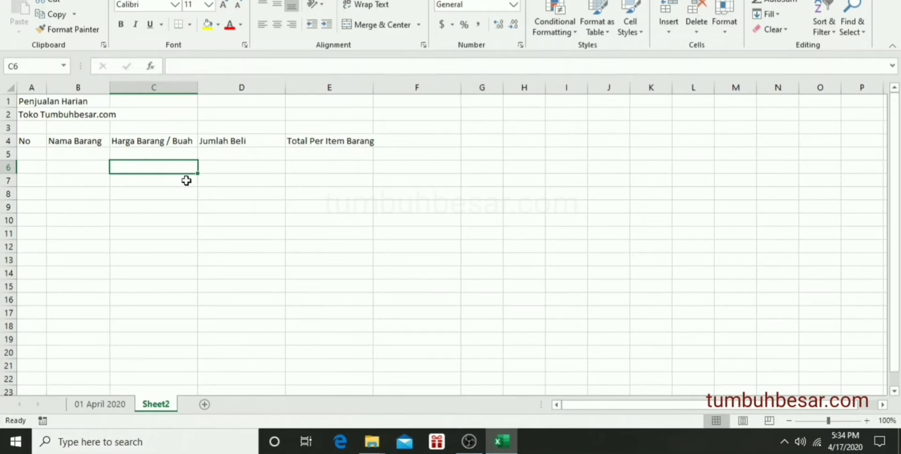
Step: AutoFit the widths of all columns on the sheet to their contents
key(ctrl+a)
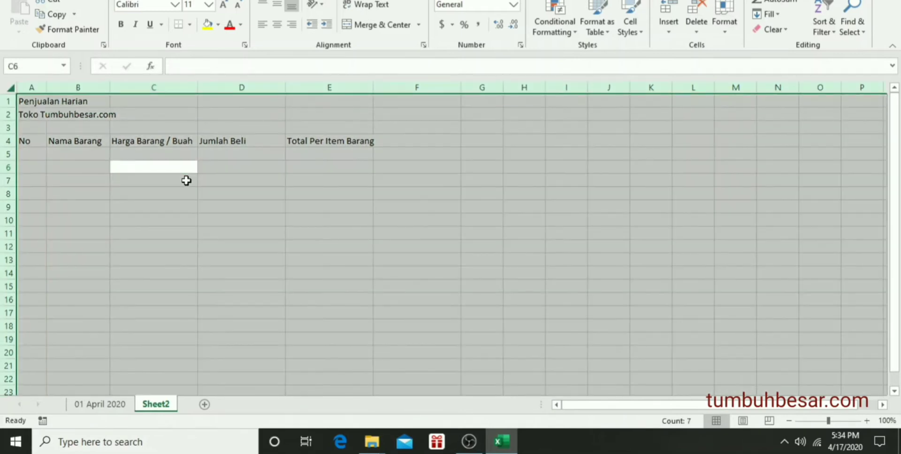
double_click(197, 87)
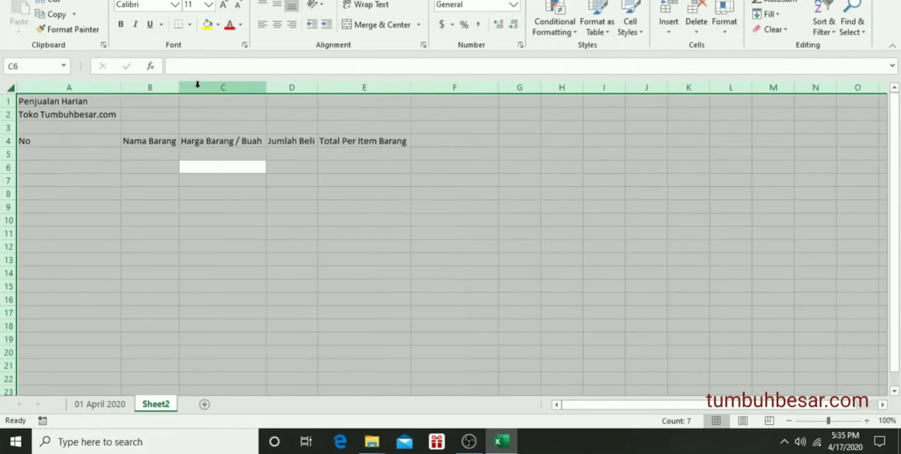
click(145, 168)
click(211, 150)
click(326, 153)
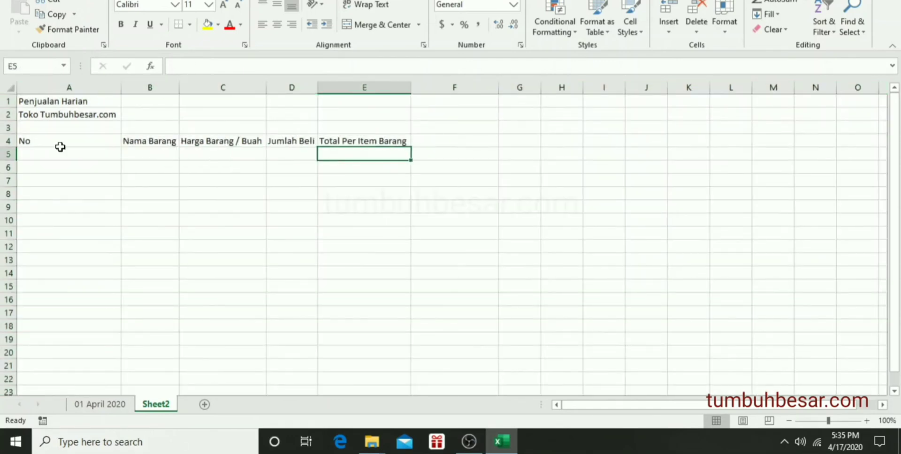
click(34, 140)
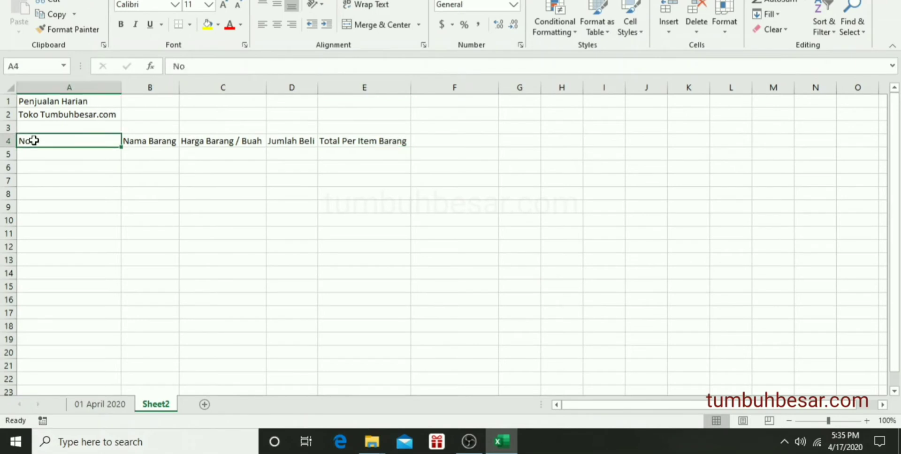
Step: Merge and center the title "Penjualan Harian" across A1:E1
click(65, 112)
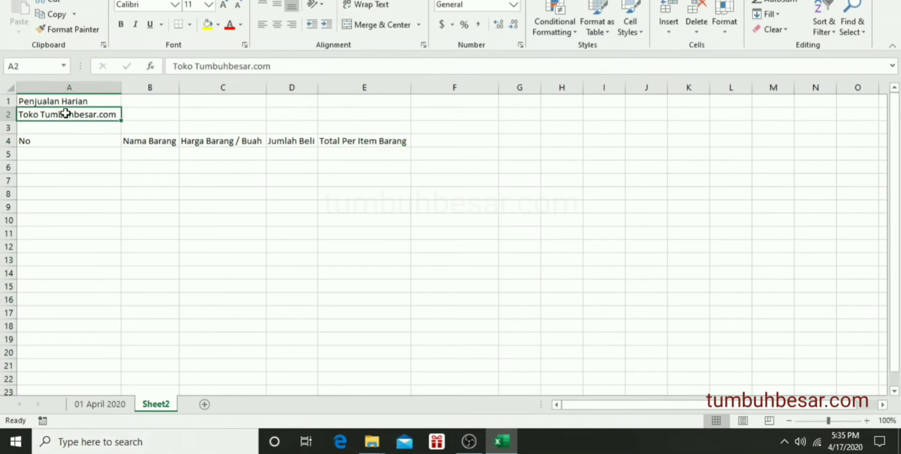
click(66, 116)
drag(98, 101, 383, 101)
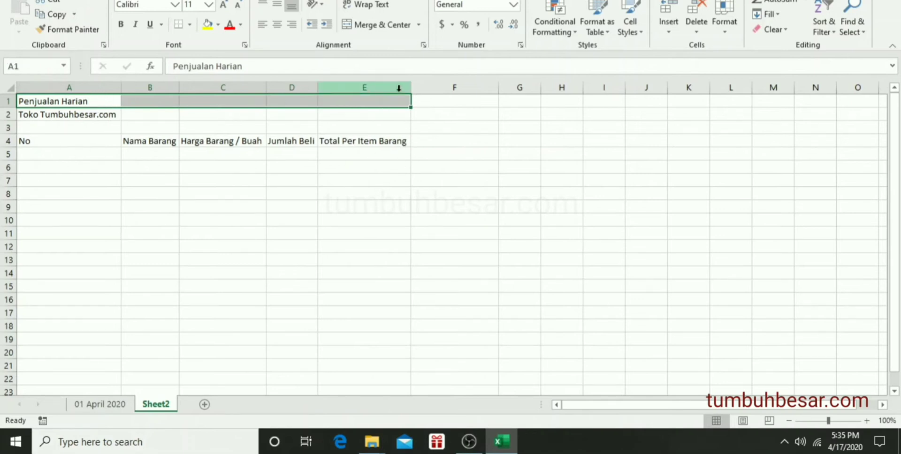
click(387, 24)
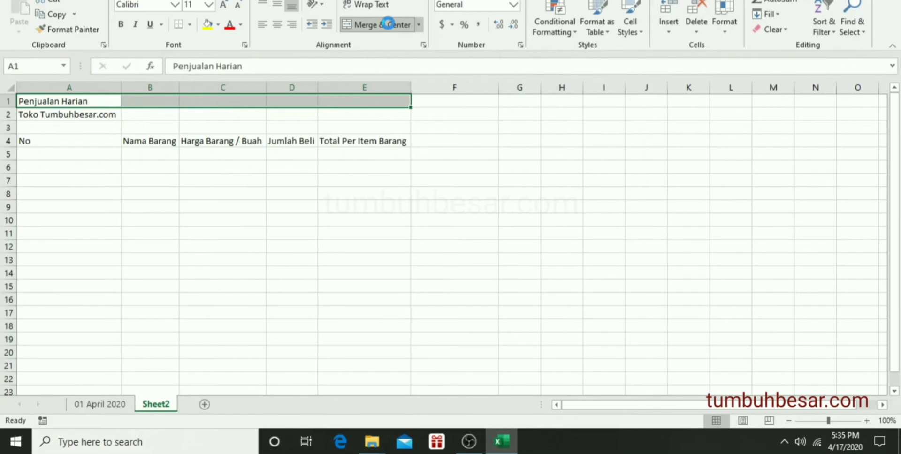
click(324, 113)
click(326, 98)
Step: Copy the merged, centered format of the row 1 title to "Toko Tumbuhbesar.com" in row 2 with Format Painter
mouse_move(89, 120)
mouse_down()
mouse_move(388, 116)
mouse_move(93, 120)
mouse_up()
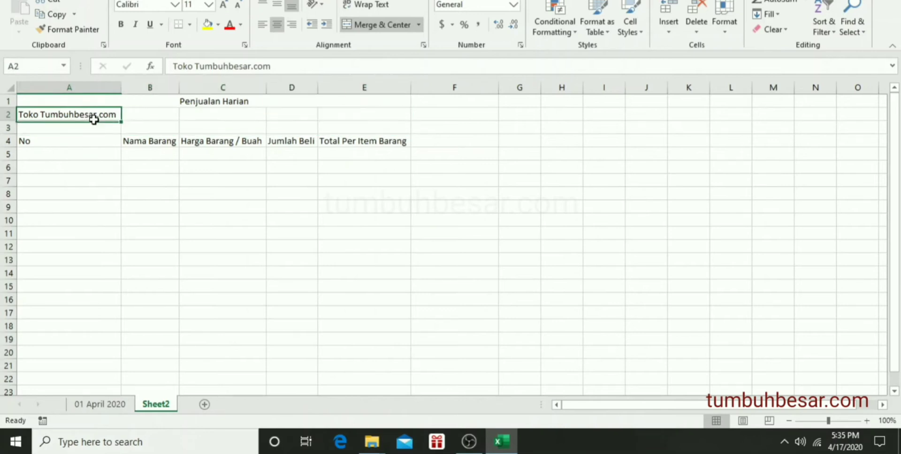
click(172, 103)
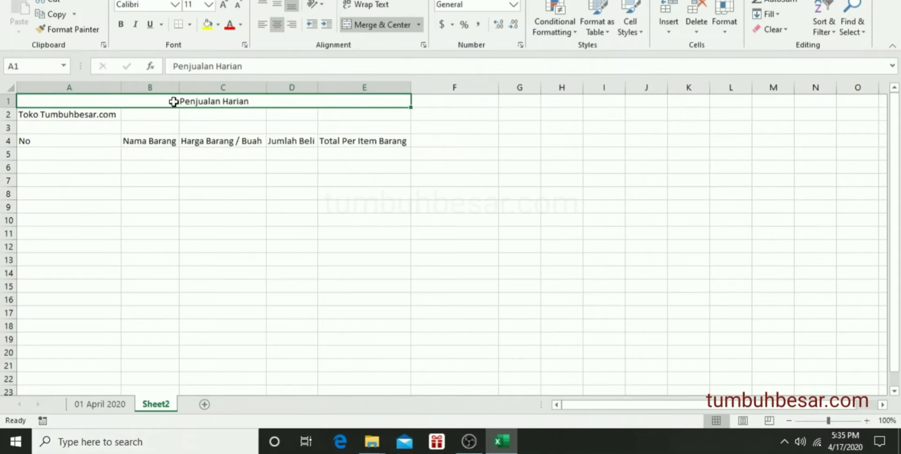
click(86, 37)
click(86, 35)
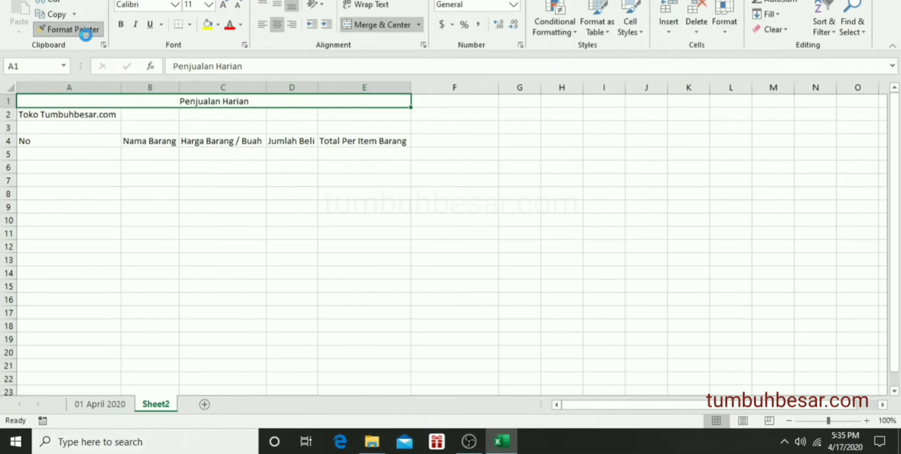
click(74, 114)
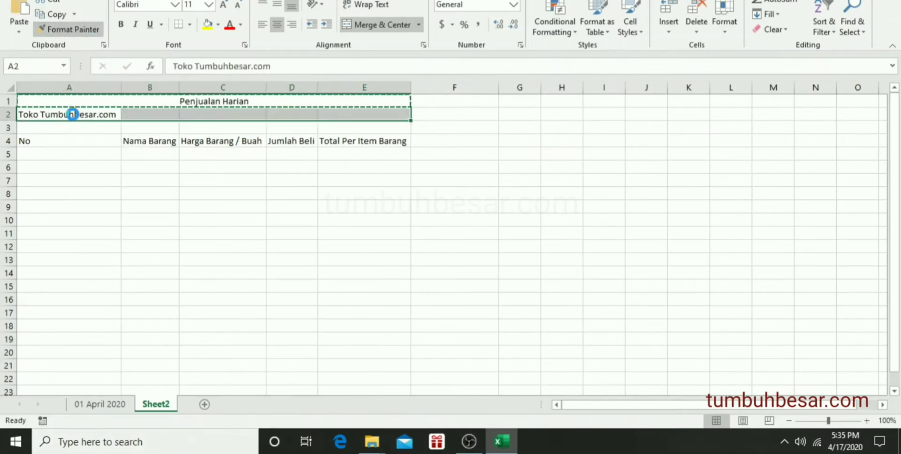
click(228, 127)
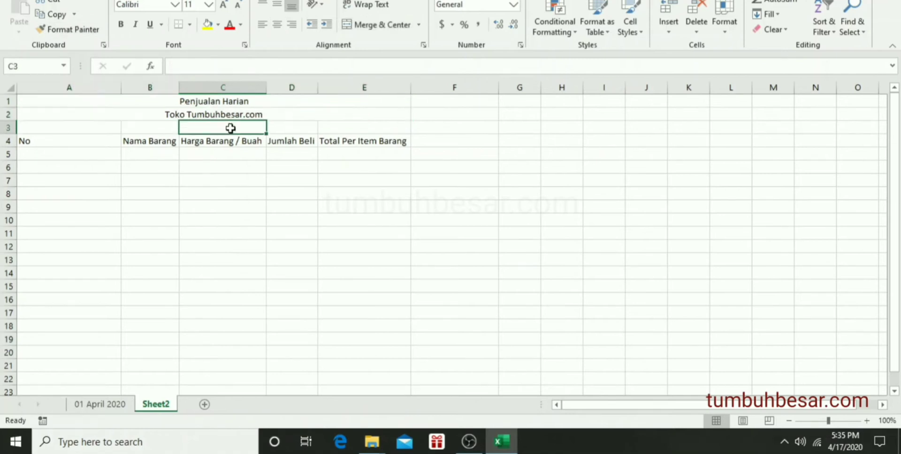
click(243, 99)
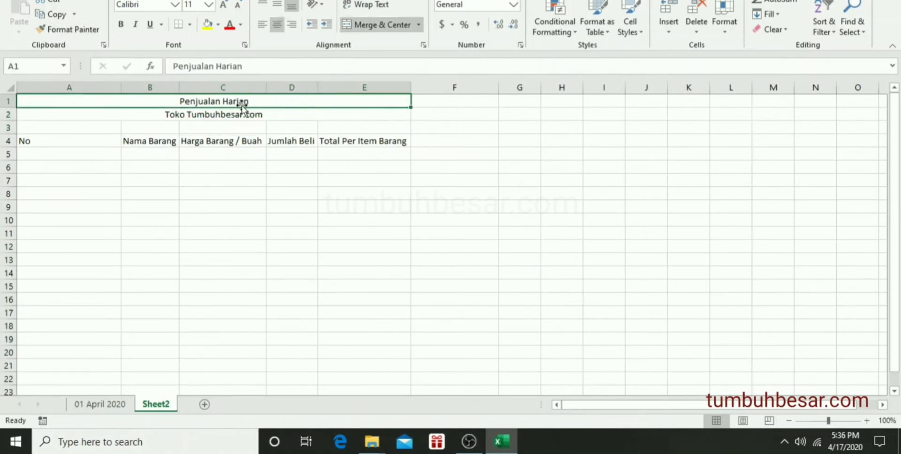
click(239, 112)
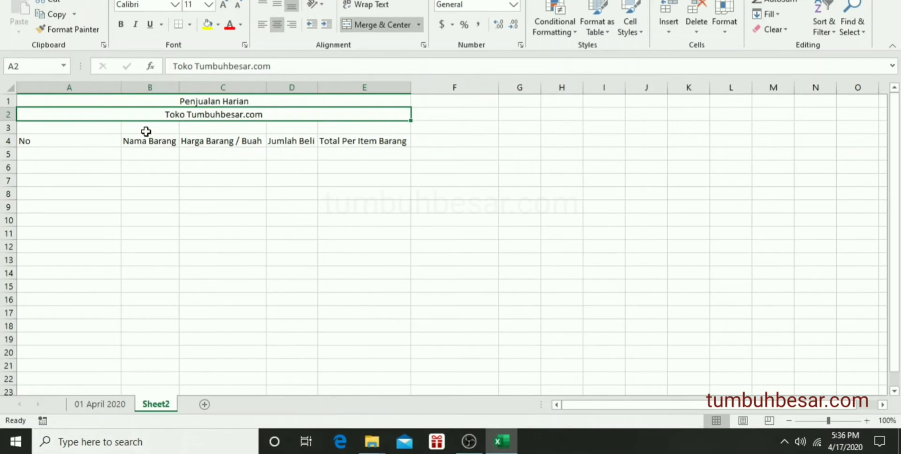
Step: AutoFit column A to the width of its "No" heading
double_click(122, 88)
click(27, 154)
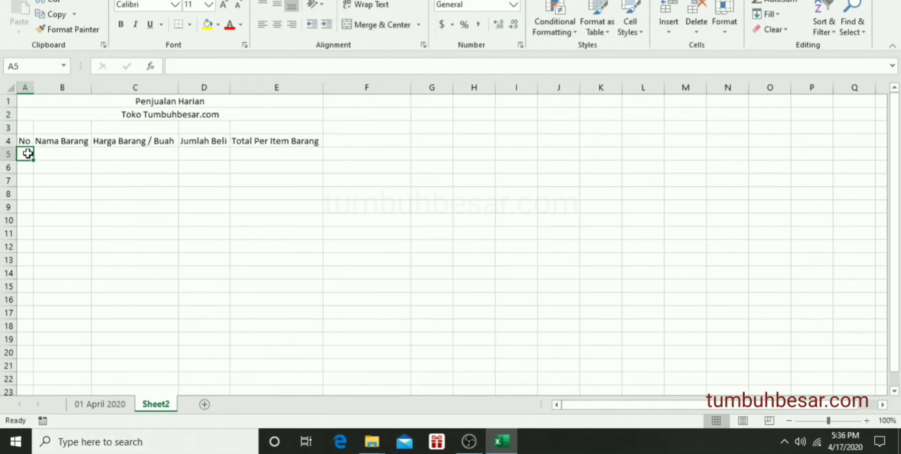
click(30, 117)
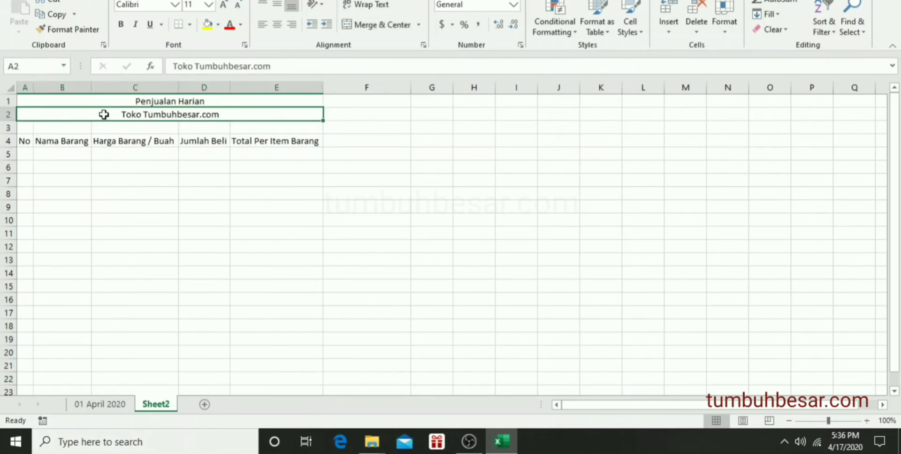
click(211, 99)
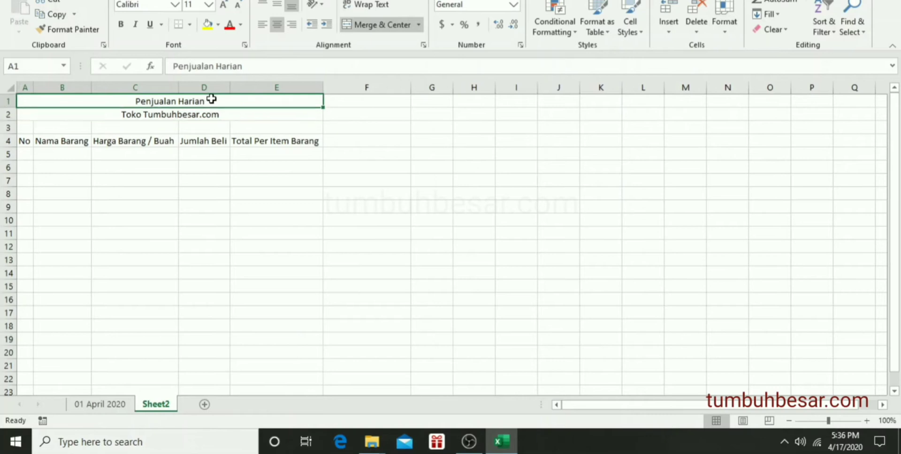
click(167, 142)
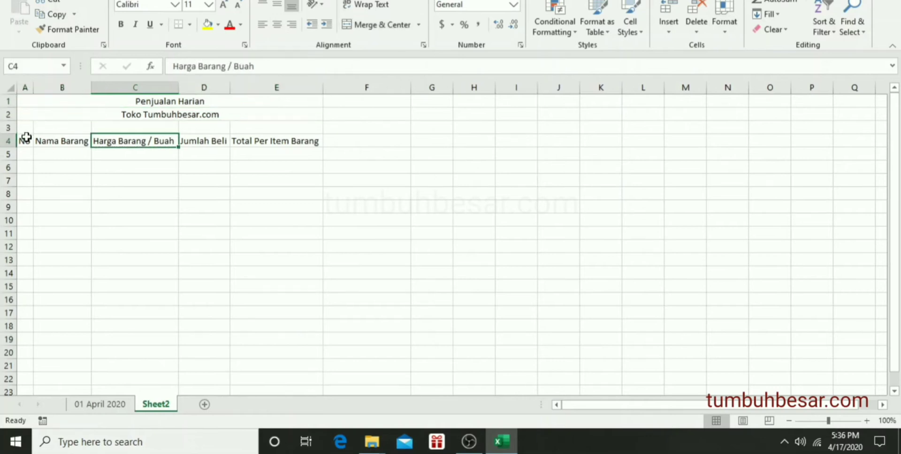
click(26, 155)
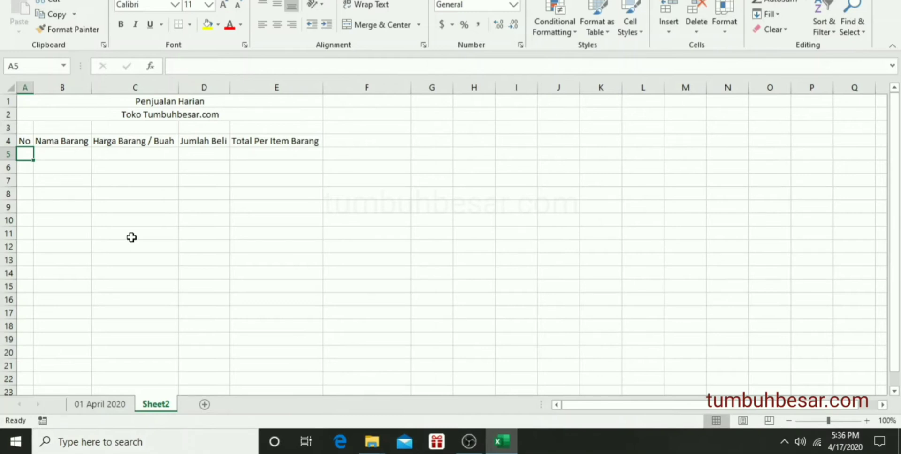
Step: Apply All Borders to the table range A4:E16
click(27, 142)
drag(27, 142, 272, 295)
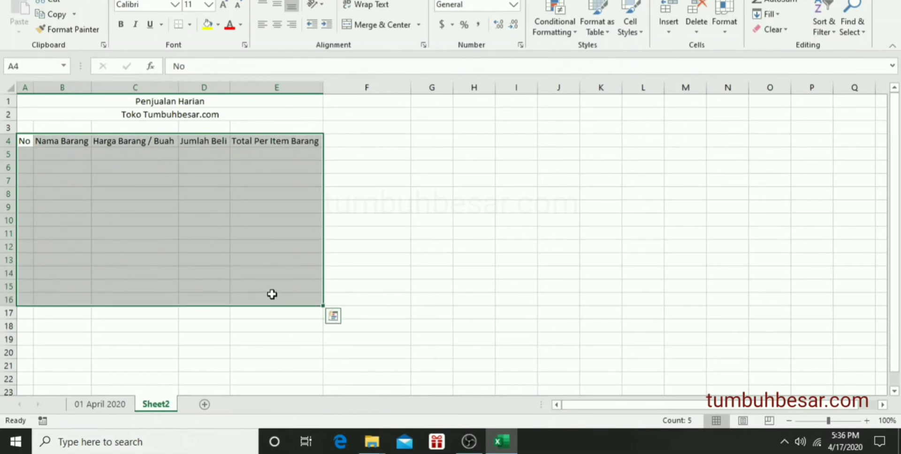
click(191, 26)
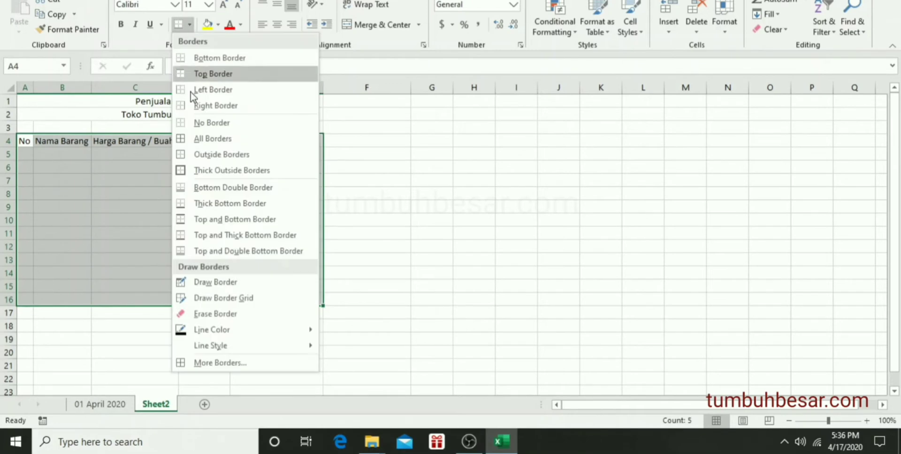
click(204, 141)
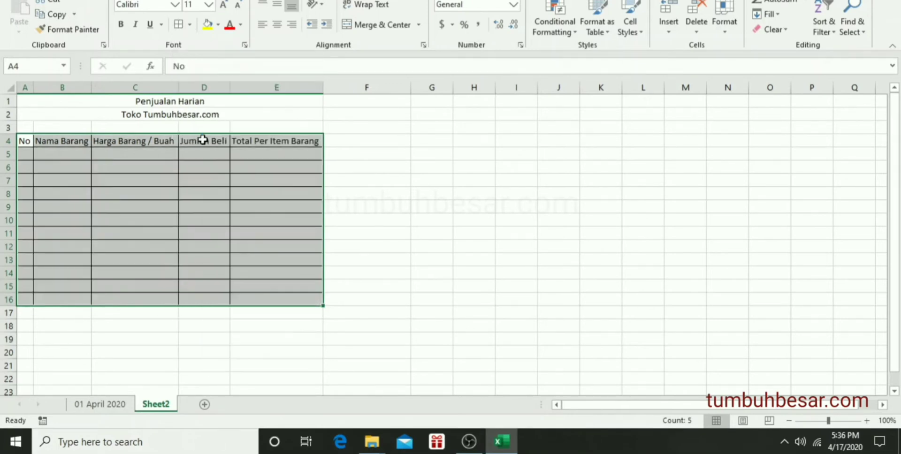
click(159, 190)
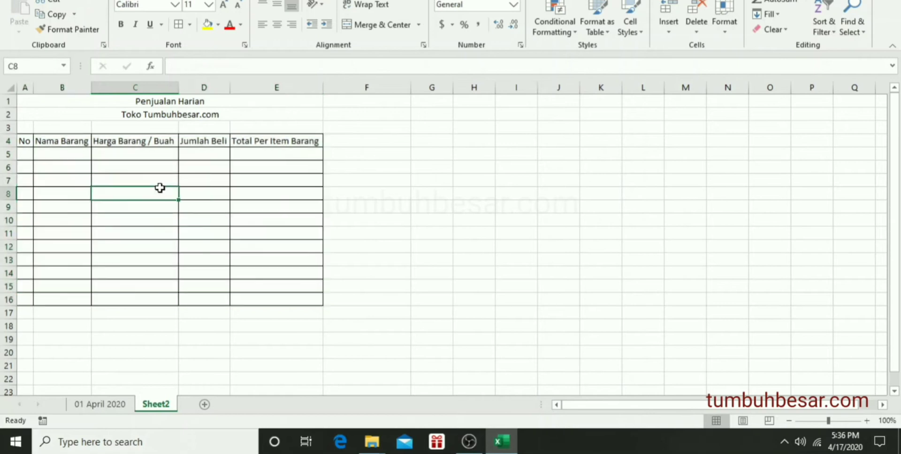
Step: Insert an empty column before column A so the table starts in column B
click(26, 84)
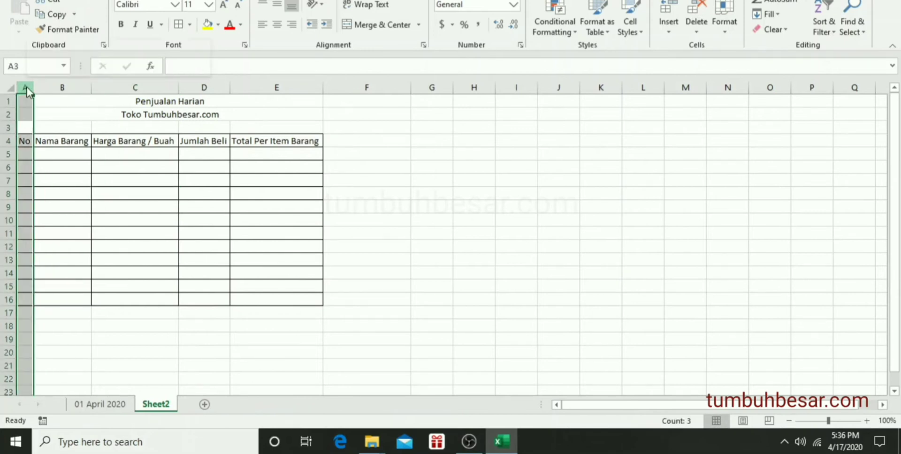
right_click(27, 87)
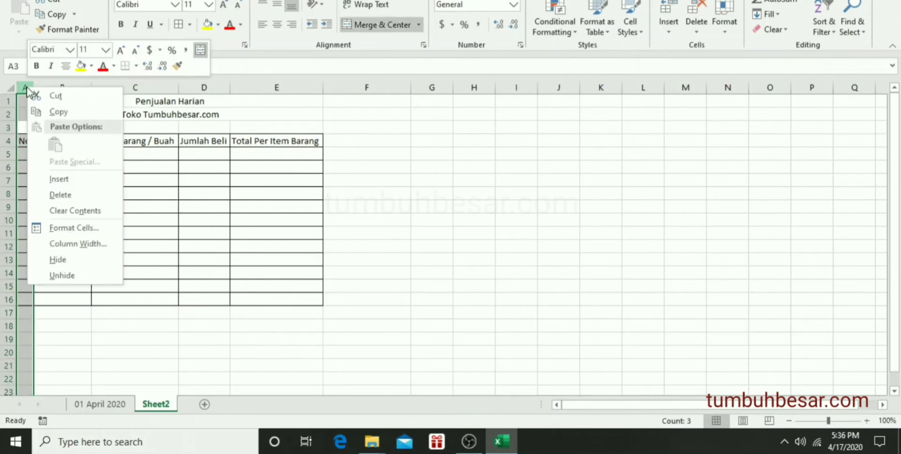
click(60, 179)
click(71, 167)
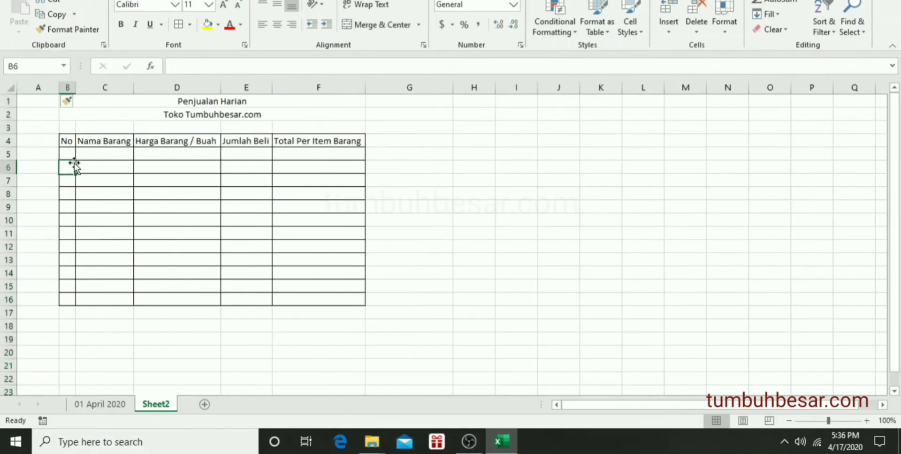
click(127, 168)
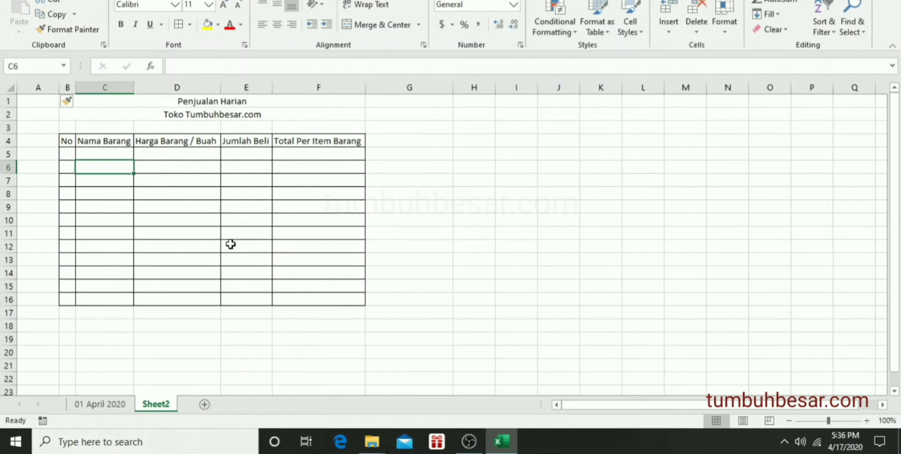
Step: Enter item number 1 and the item name Pensil in the first data row, cells B5 and C5
click(70, 154)
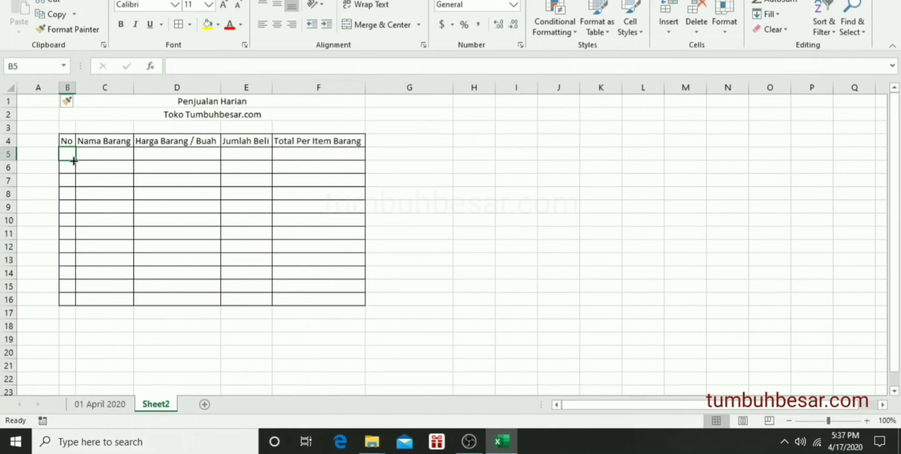
text(1)
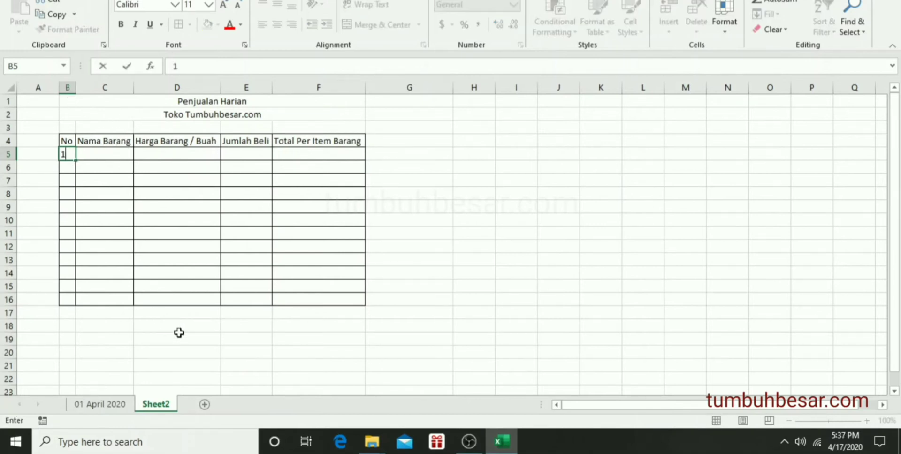
key(Tab)
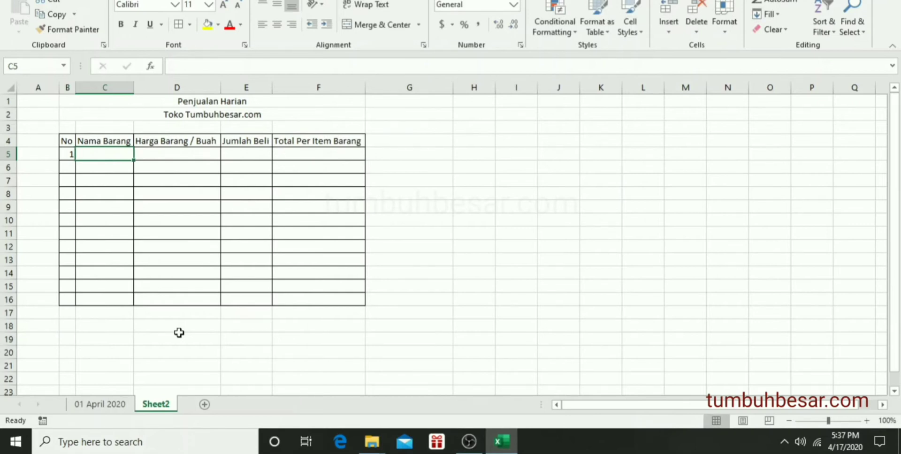
text(Pensil)
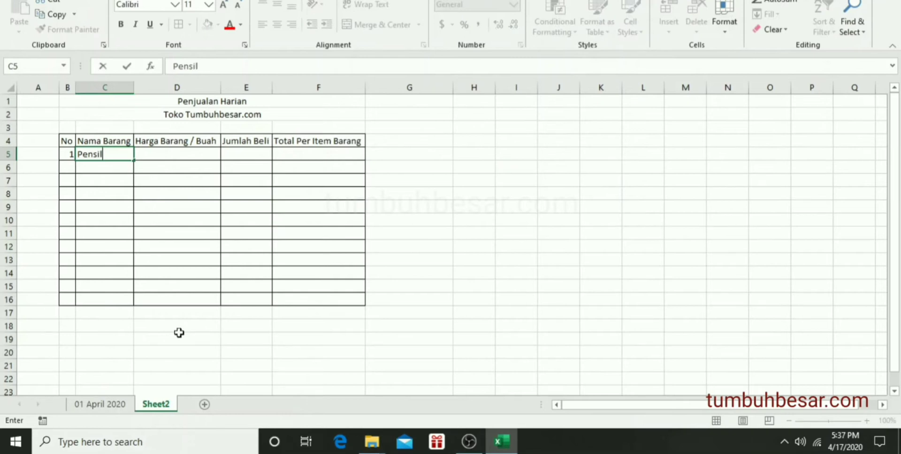
key(Tab)
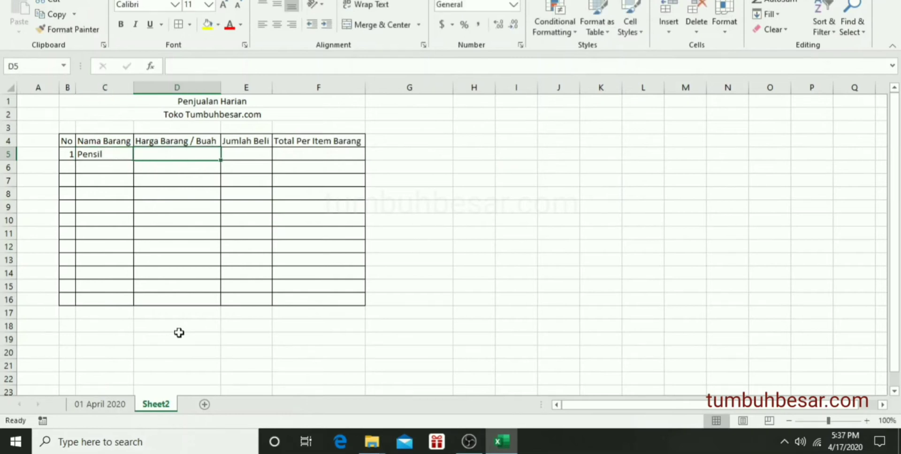
Step: Enter a unit price of 2000 in D5 and a purchase quantity of 5 in E5 for Pensil
text(1000)
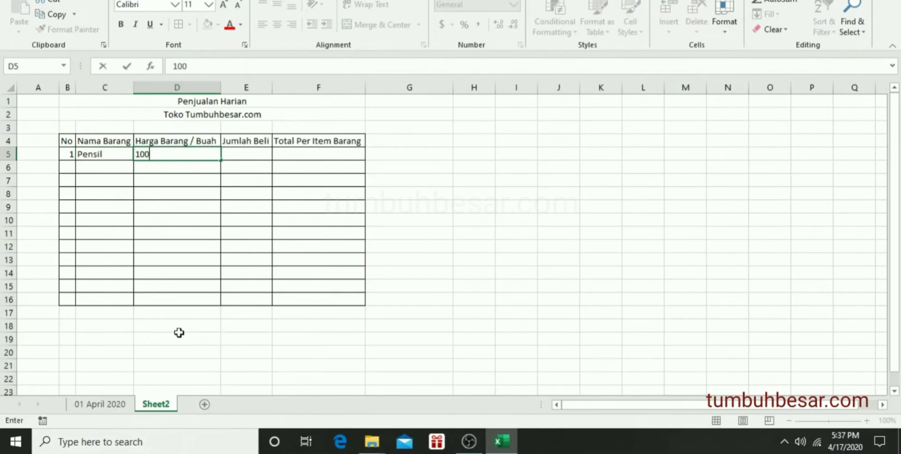
key(BackSpace)
key(BackSpace)
key(BackSpace)
key(BackSpace)
text(20000)
key(BackSpace)
key(Tab)
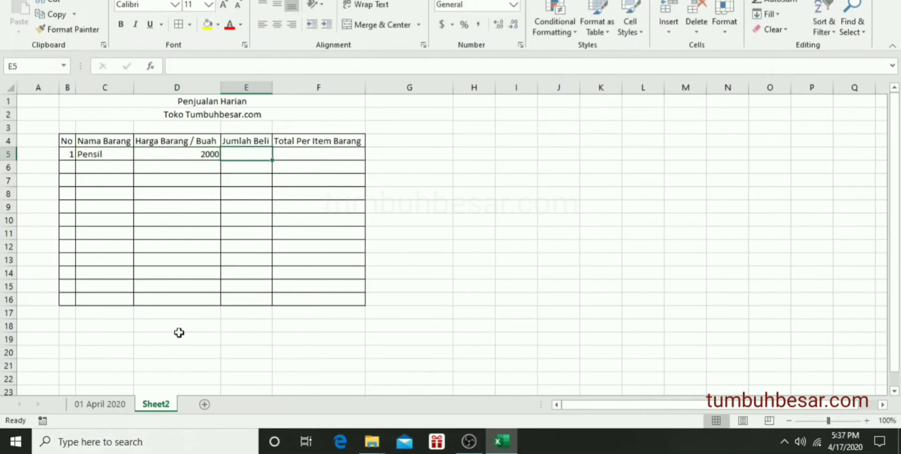
text(5)
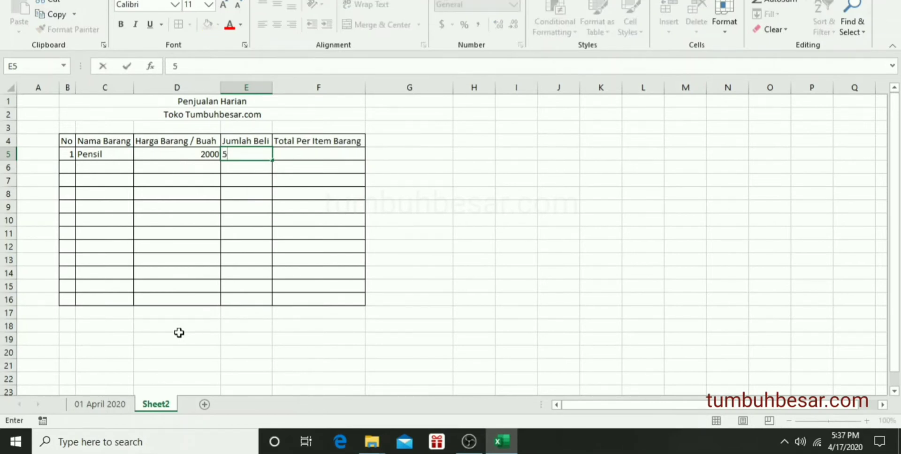
key(Tab)
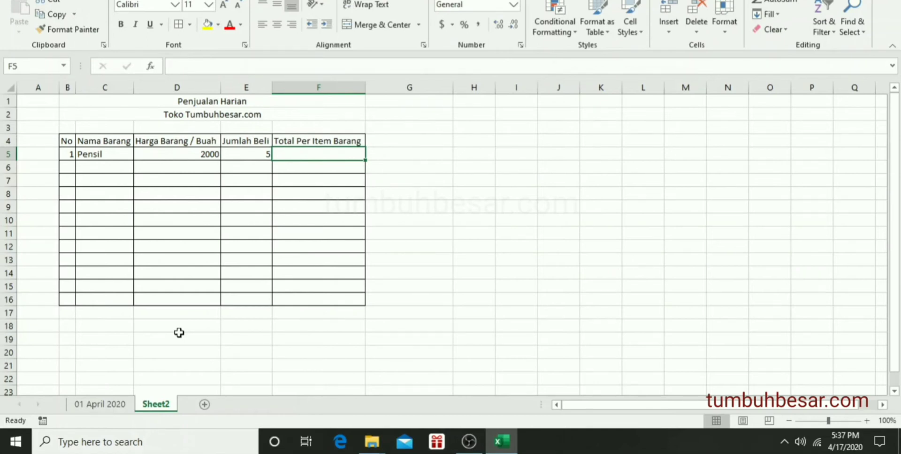
Step: Calculate Pensil's item total in F5 with the cell-reference formula =D5*E5
click(172, 151)
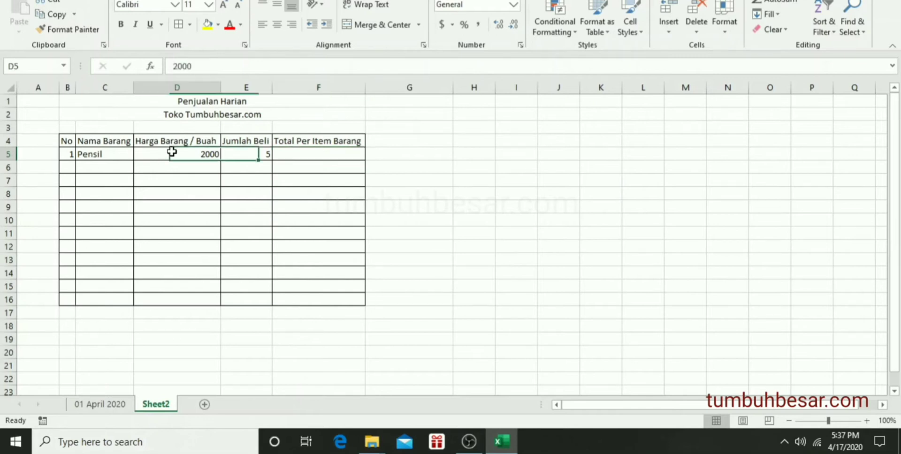
click(257, 153)
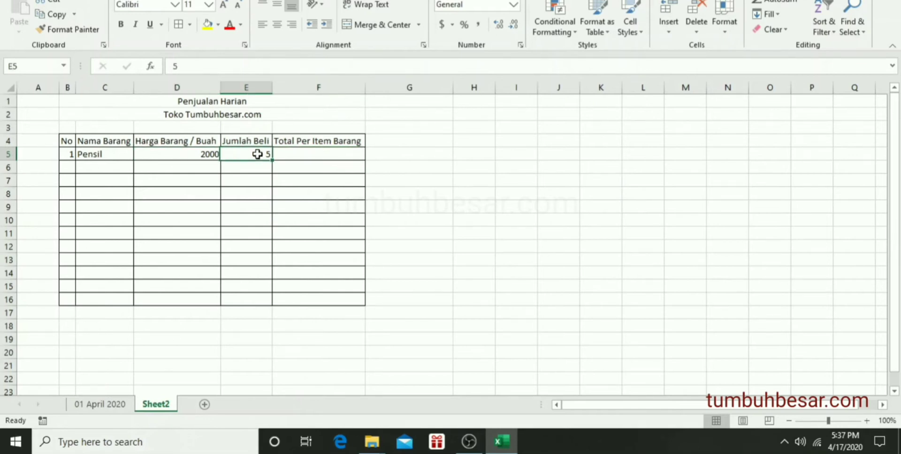
click(292, 153)
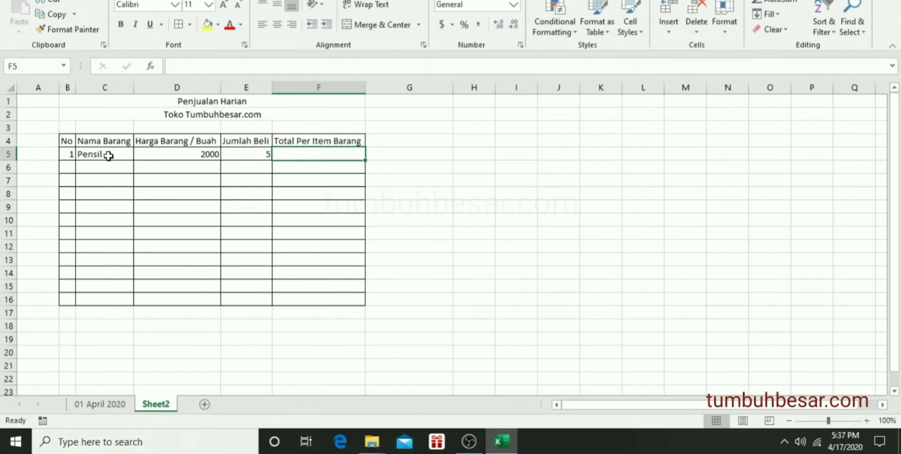
click(191, 158)
click(311, 154)
text(=)
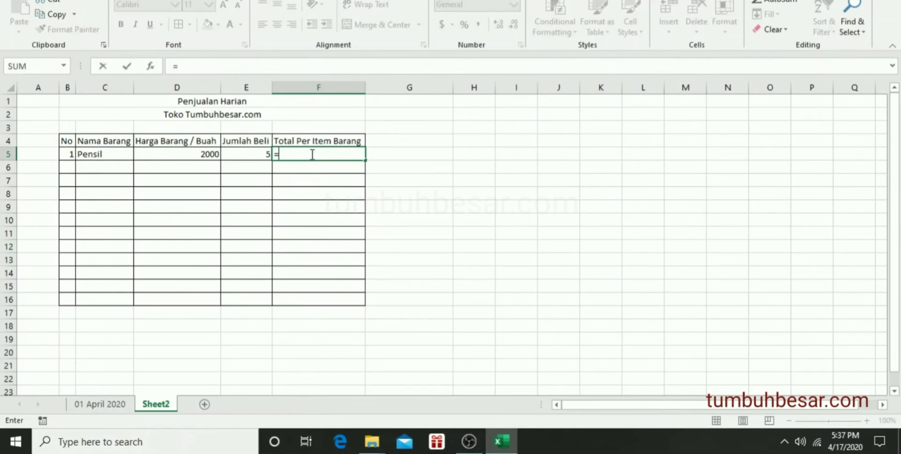
click(204, 151)
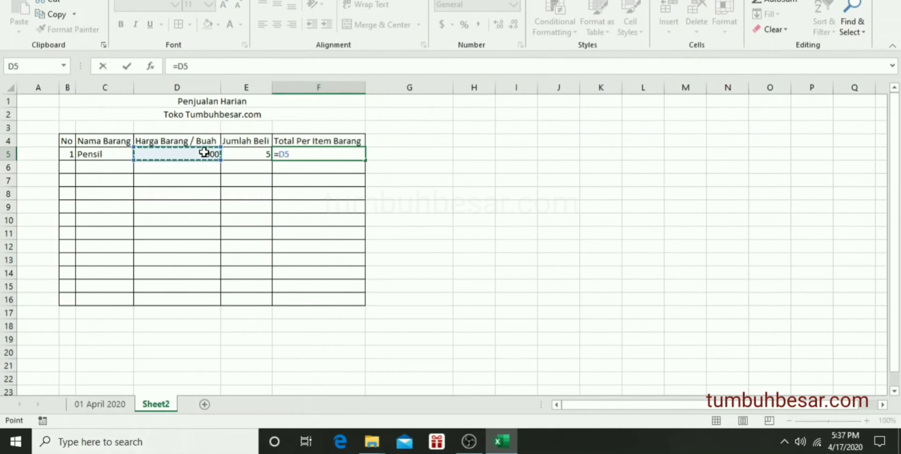
text(*)
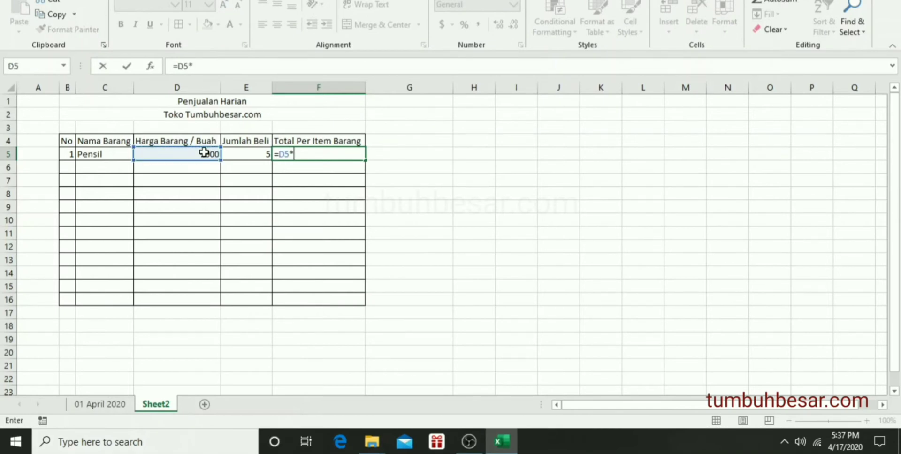
click(244, 155)
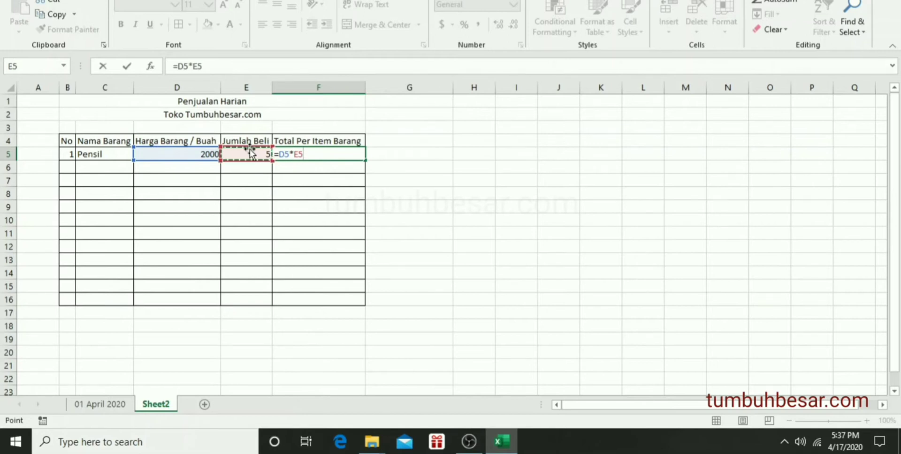
key(Return)
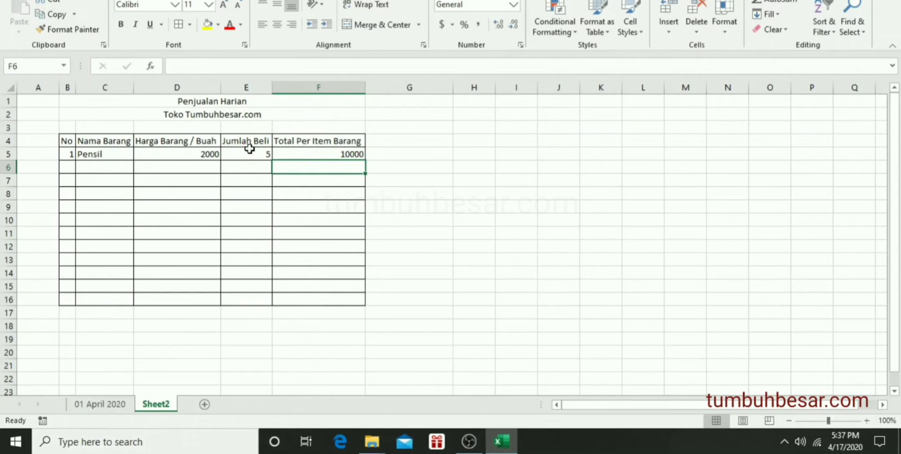
Step: Replace the formula in F5 with the direct multiplication =2000*5
key(Up)
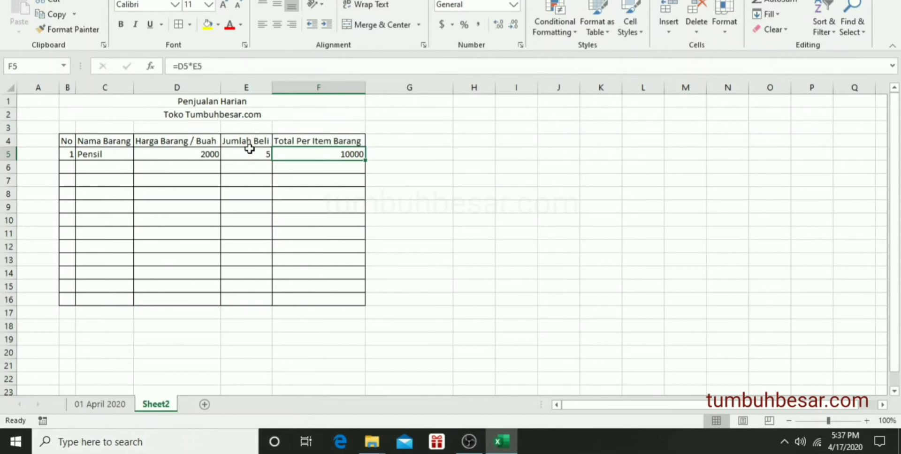
key(BackSpace)
text(200)
key(BackSpace)
key(BackSpace)
key(BackSpace)
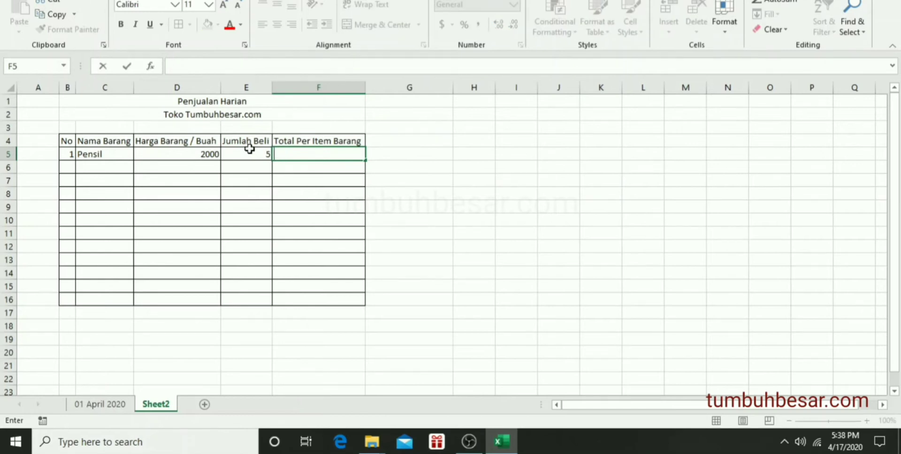
text(=2000)
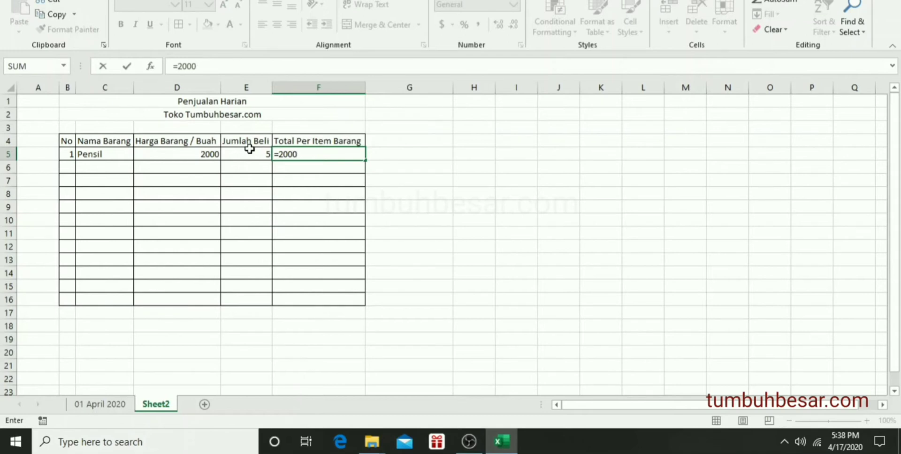
text(*5)
key(Return)
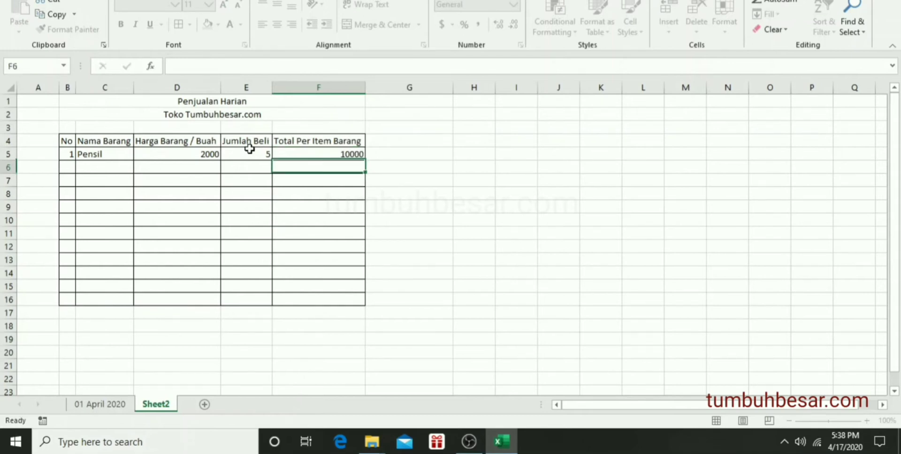
Step: Fill row 6 with item number 2, name Bolpoin, unit price 3500 and quantity 10
click(68, 167)
text(1)
key(Tab)
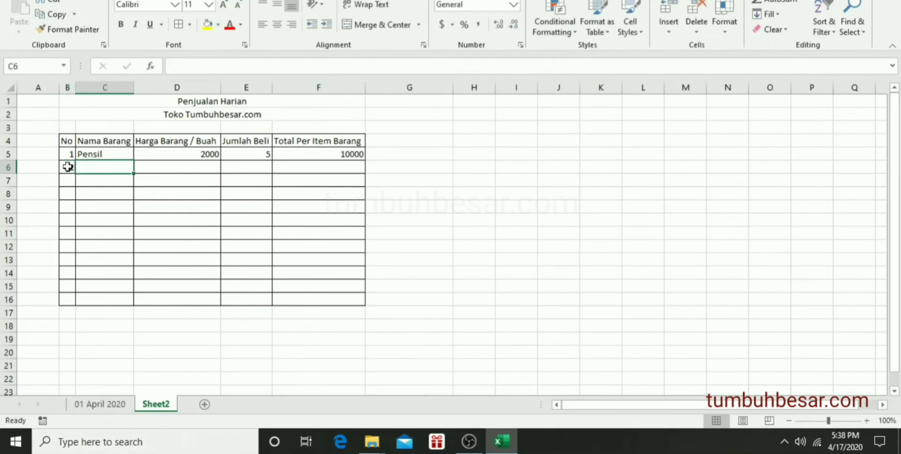
text(Bolpoin)
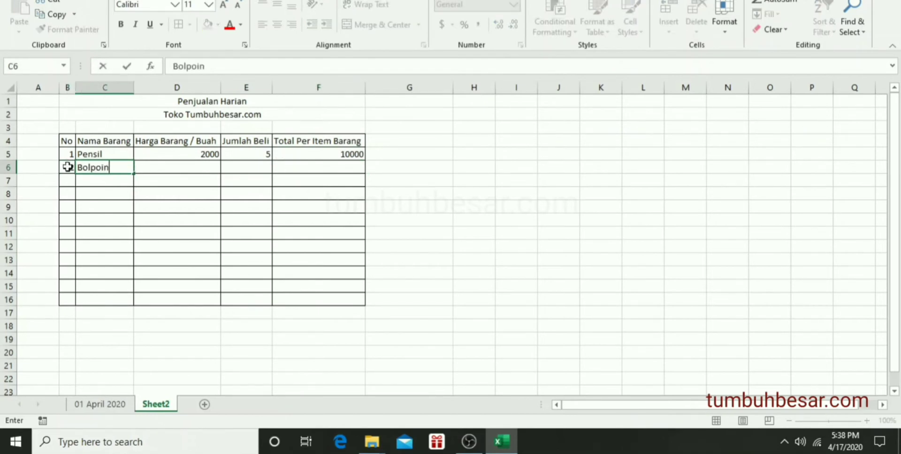
key(Tab)
text(3500)
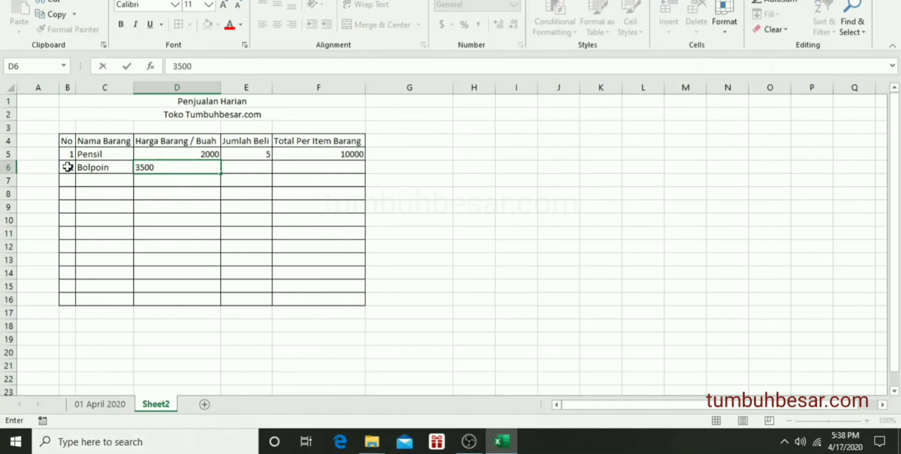
key(Tab)
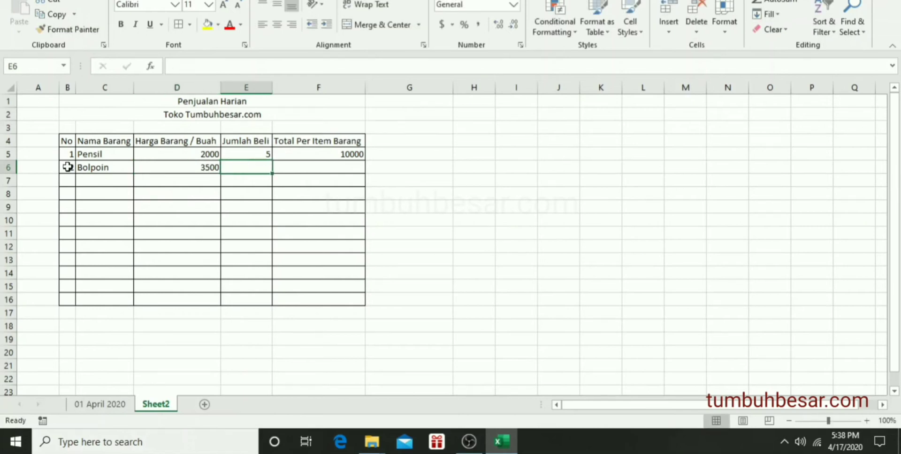
text(10)
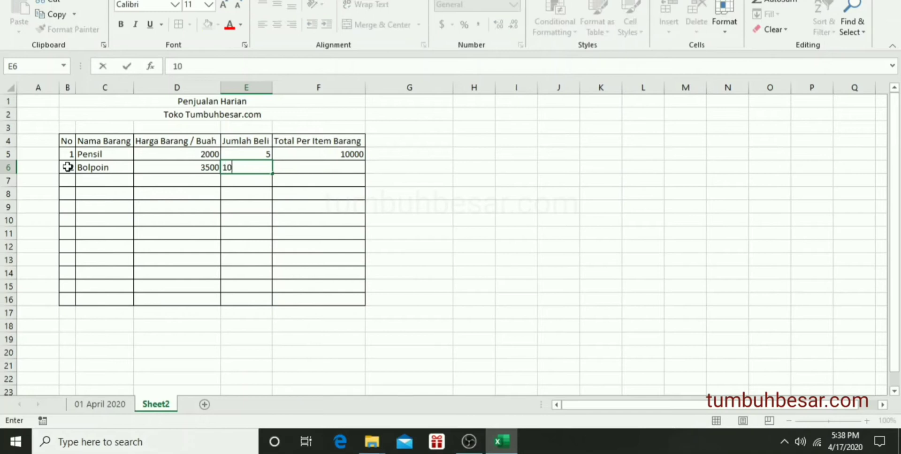
key(Tab)
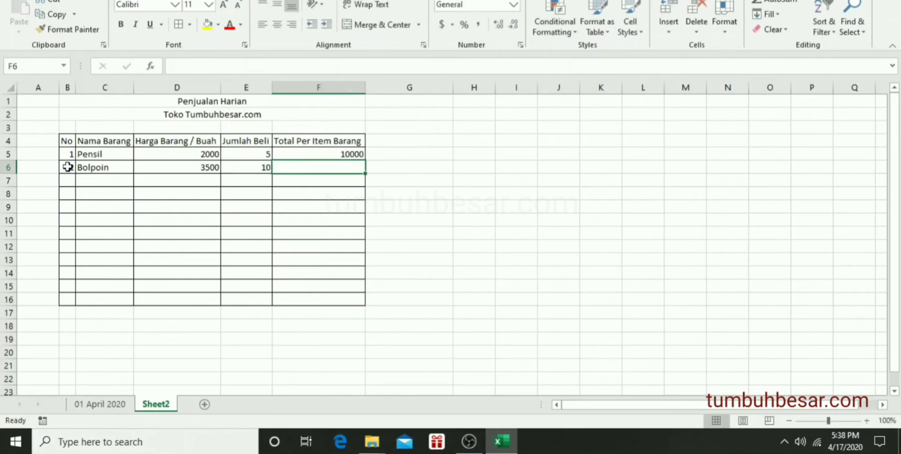
Step: Enter =10 x 3500 as Bolpoin's total in F6 and accept the proposed correction to =10*3500
click(332, 154)
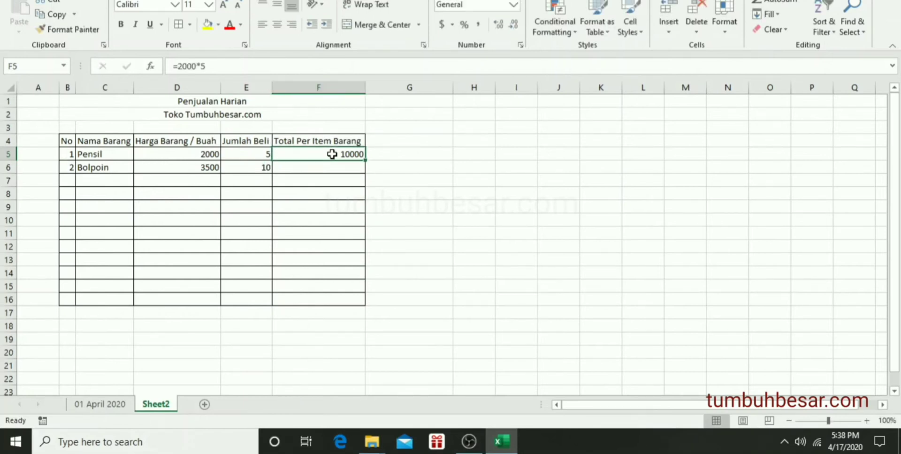
click(334, 167)
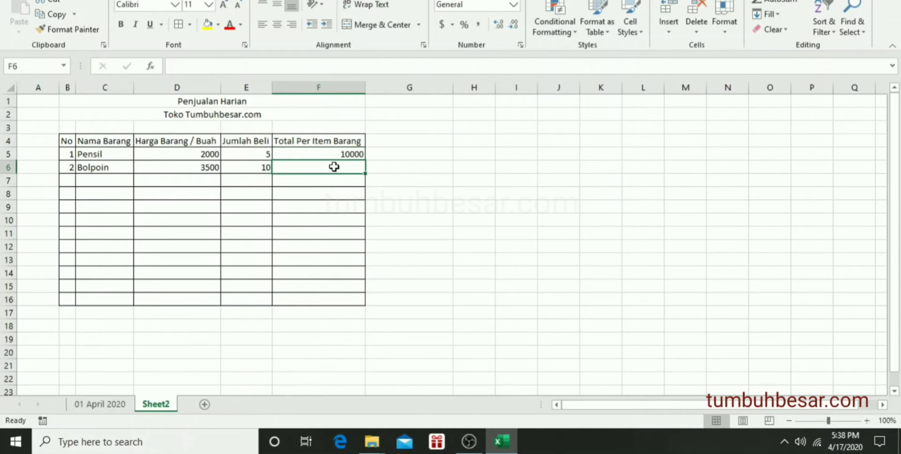
text(=1)
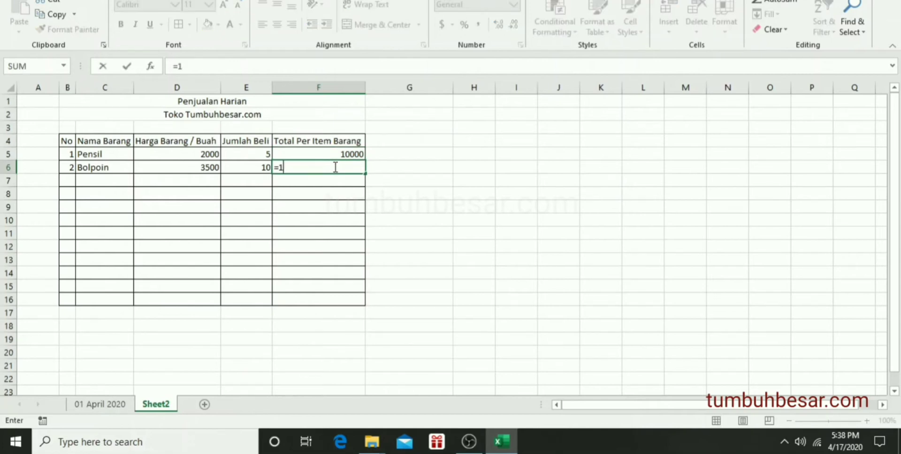
text(0 x 3500)
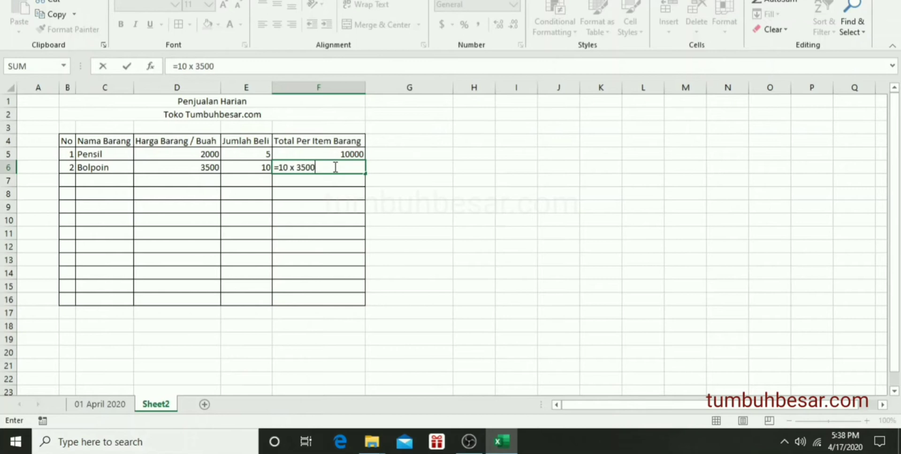
key(Return)
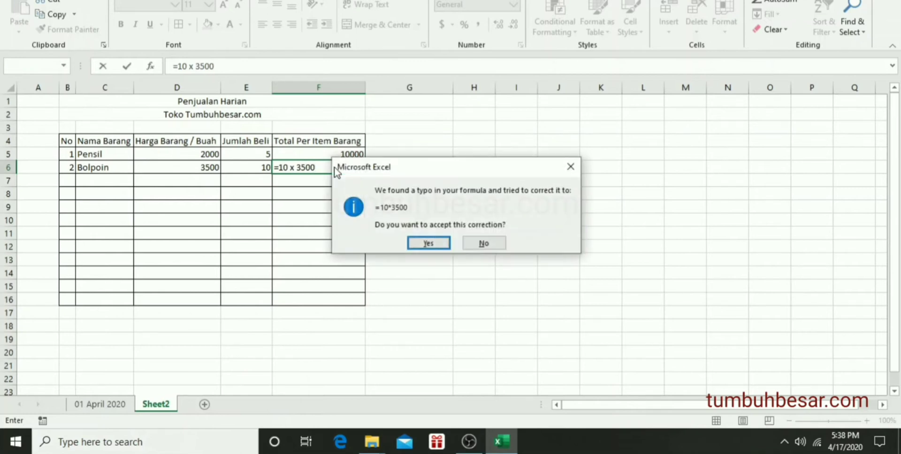
key(n)
key(Return)
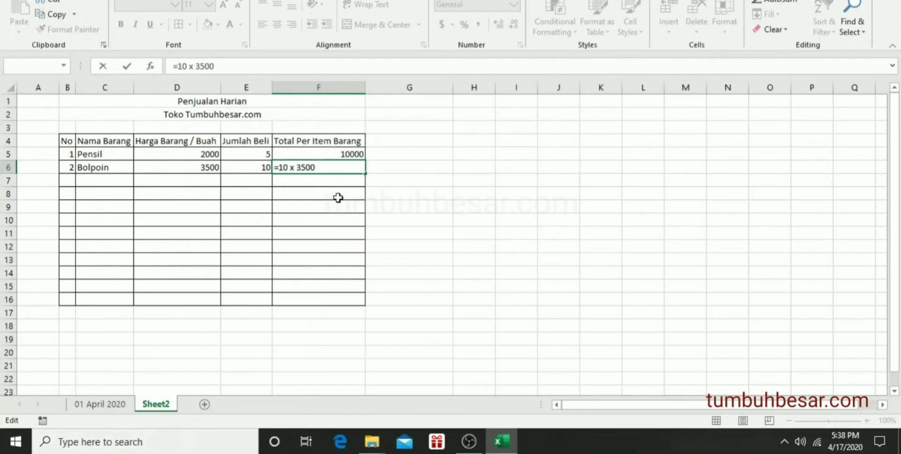
key(Return)
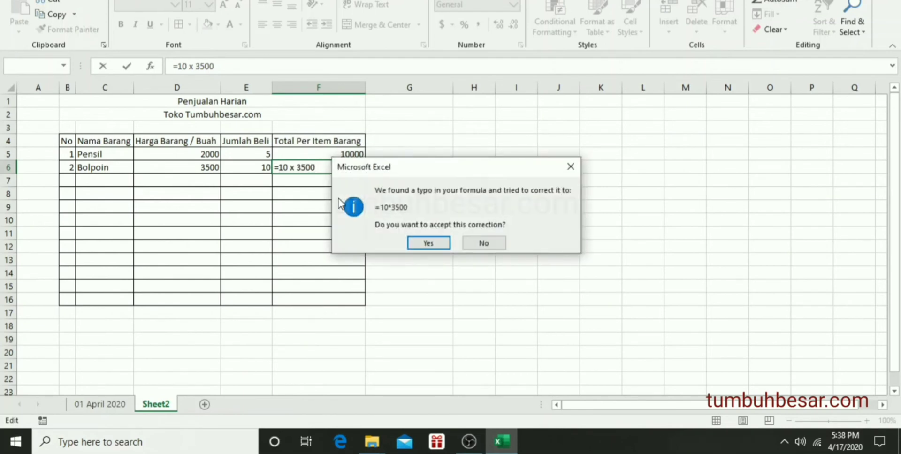
key(Return)
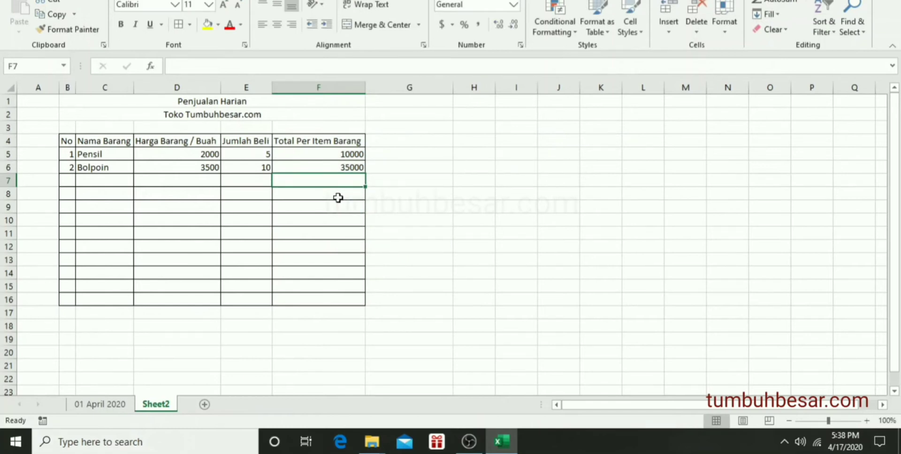
key(Up)
key(Up)
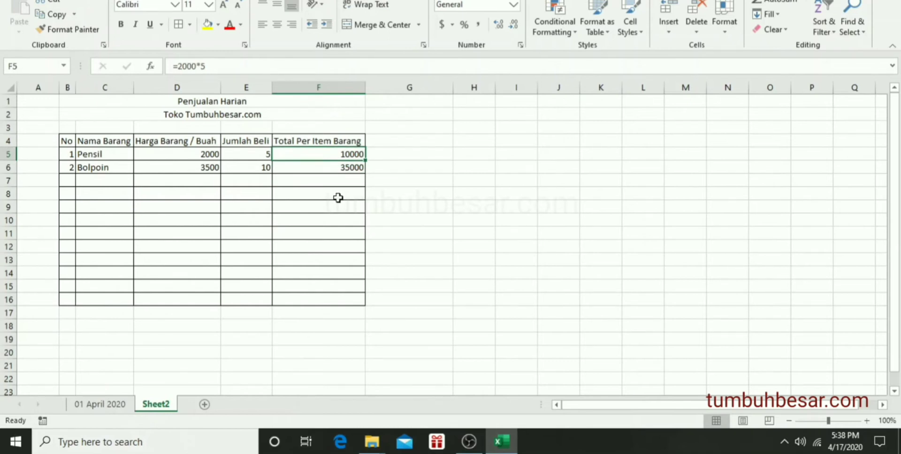
key(Down)
key(Up)
key(Down)
key(Down)
key(Left)
key(Left)
key(Left)
key(Left)
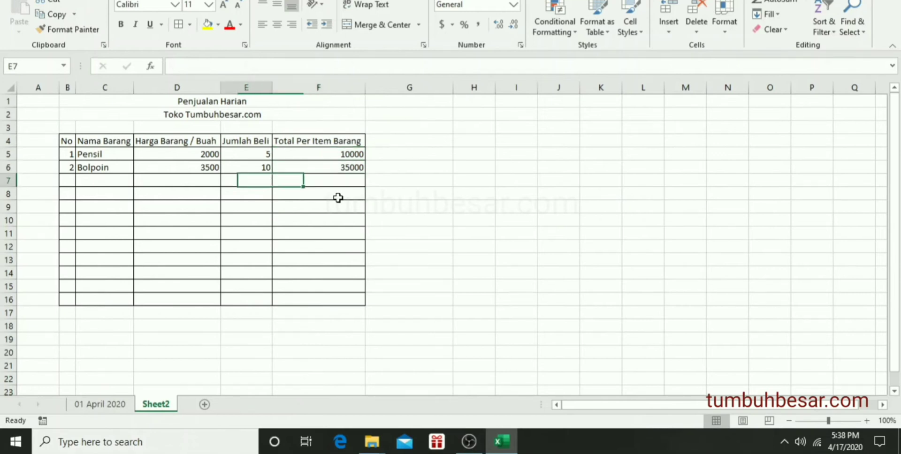
key(Down)
key(Down)
key(Right)
key(Right)
key(Right)
key(Right)
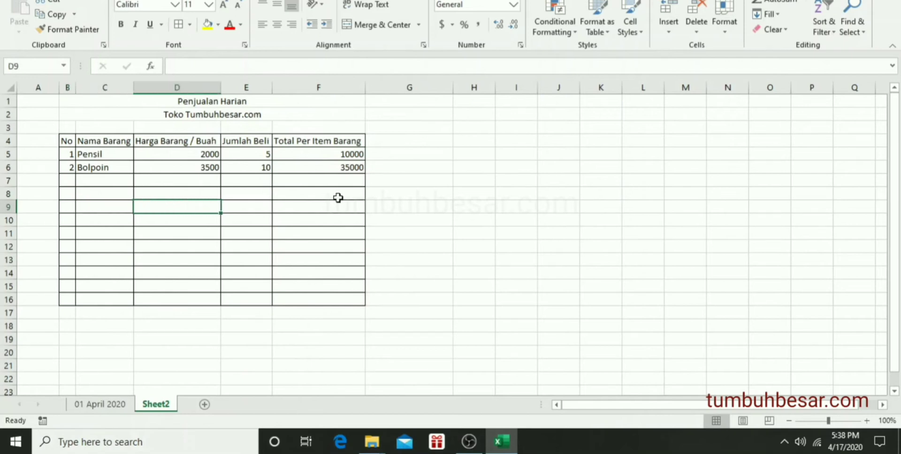
Step: Clear Bolpoin's item total from cell F6
key(Up)
key(Up)
key(Up)
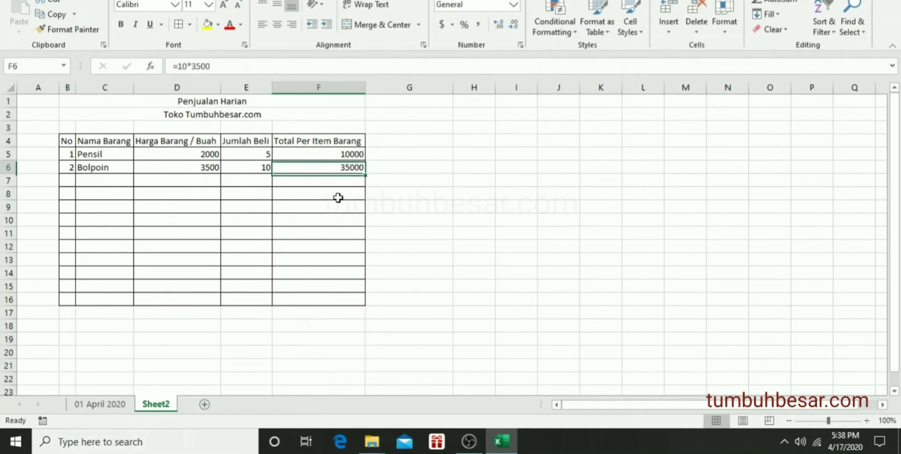
key(Delete)
Step: Replace the direct multiplication in F5 with the cell-reference formula =D5*E5
key(Up)
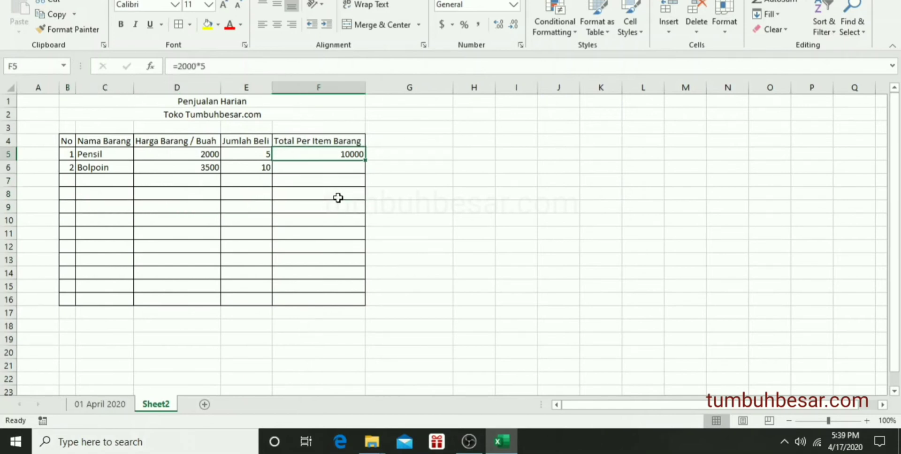
click(248, 68)
key(BackSpace)
key(BackSpace)
key(BackSpace)
key(BackSpace)
key(BackSpace)
key(BackSpace)
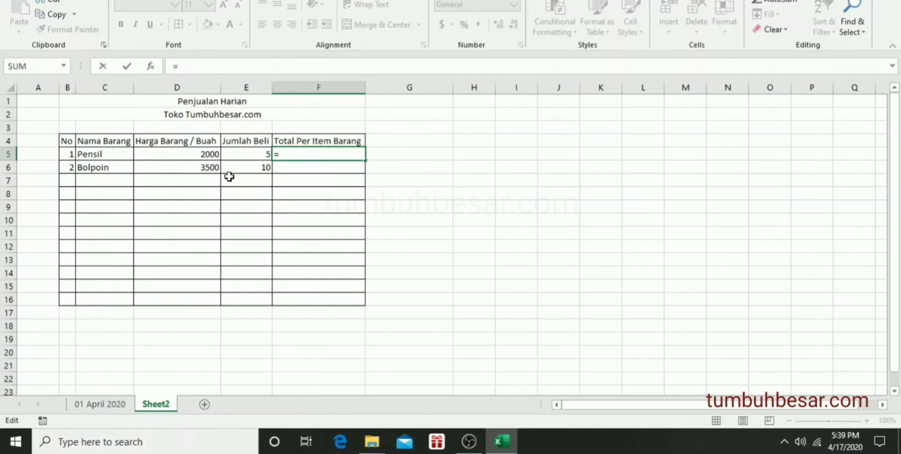
text(d5)
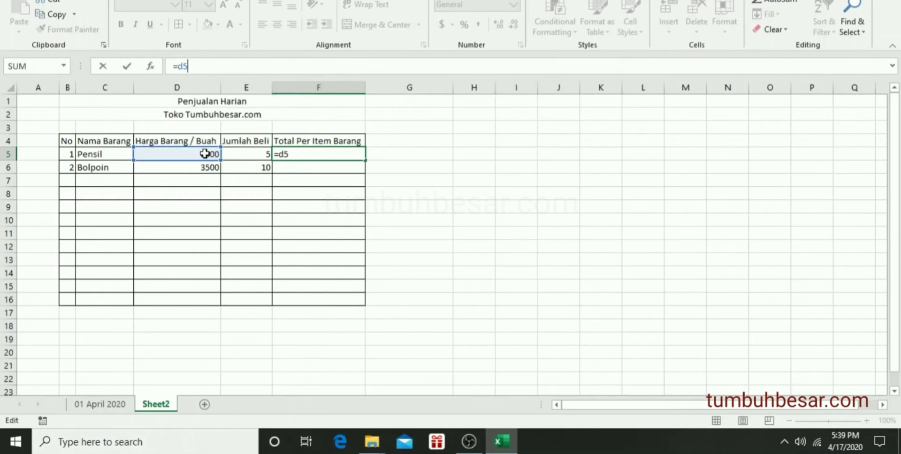
text(*)
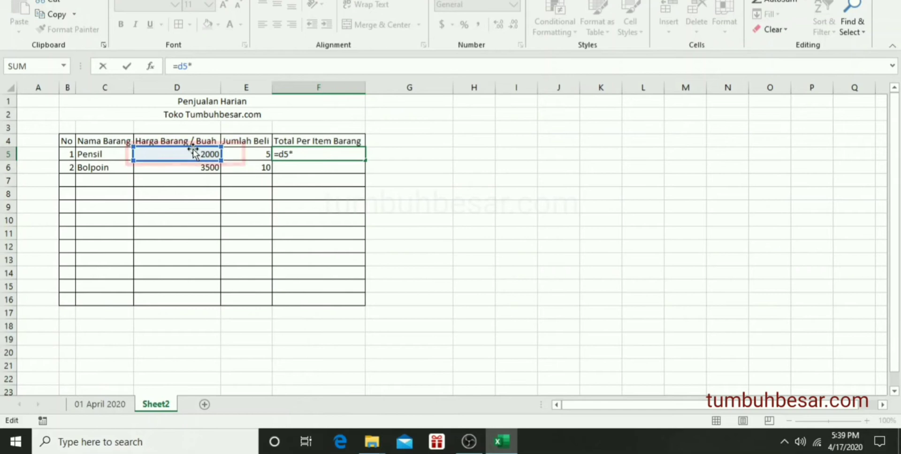
click(252, 154)
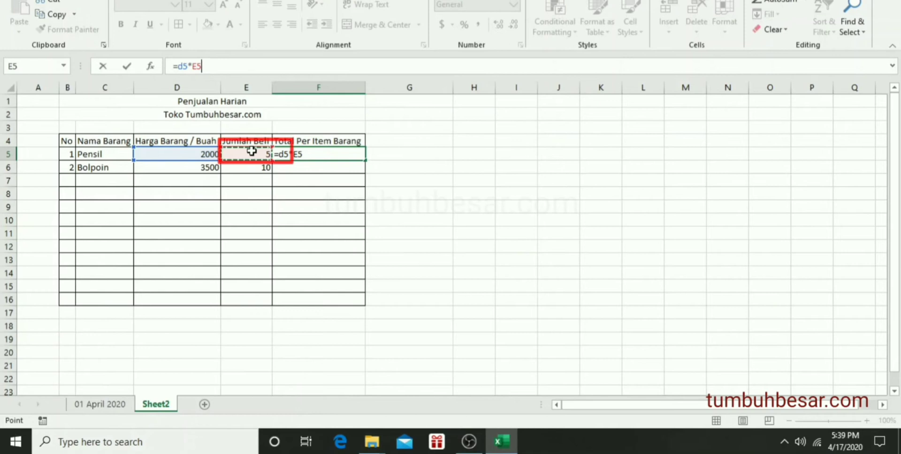
key(Return)
key(Up)
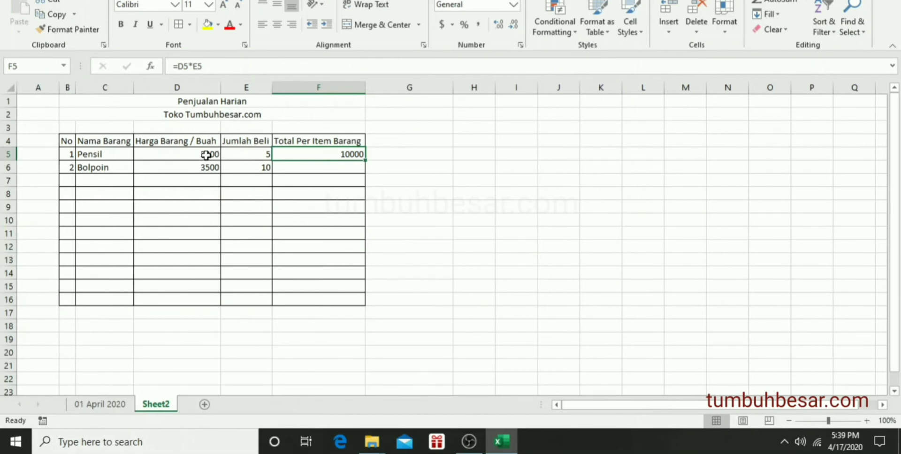
Step: Set Pensil's unit price in D5 to 2500 and look over the row's quantity and total
click(207, 154)
text(2500)
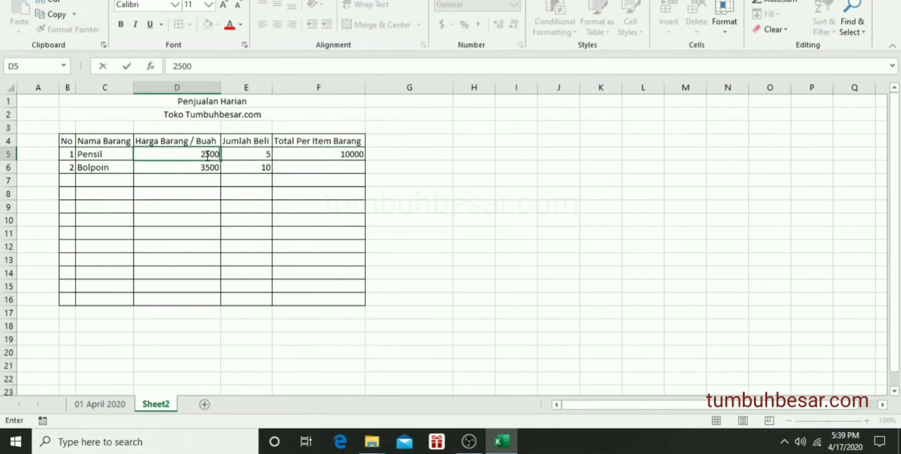
key(Return)
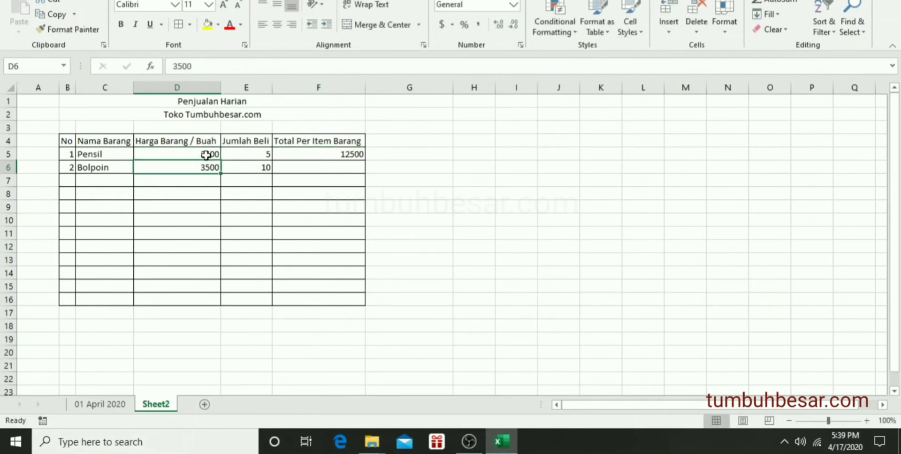
key(Up)
key(Right)
key(Right)
key(Left)
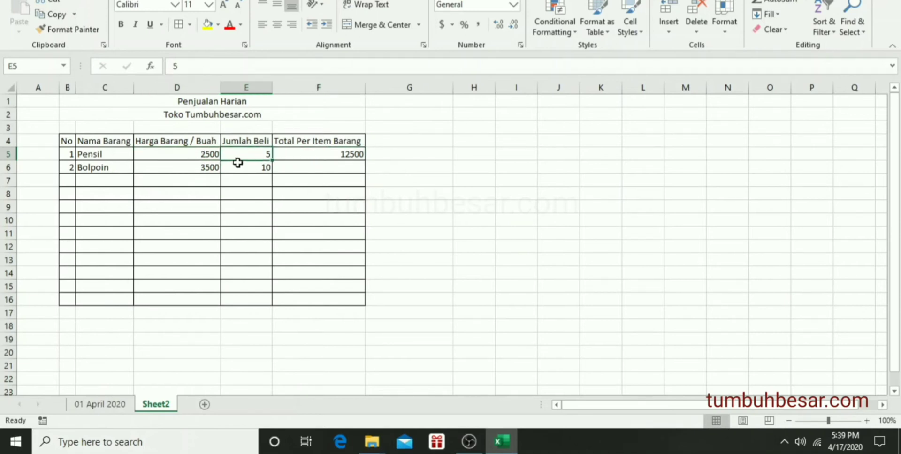
Step: Fill the total formula from F5 down to F6 and compare the formulas in both cells
click(327, 154)
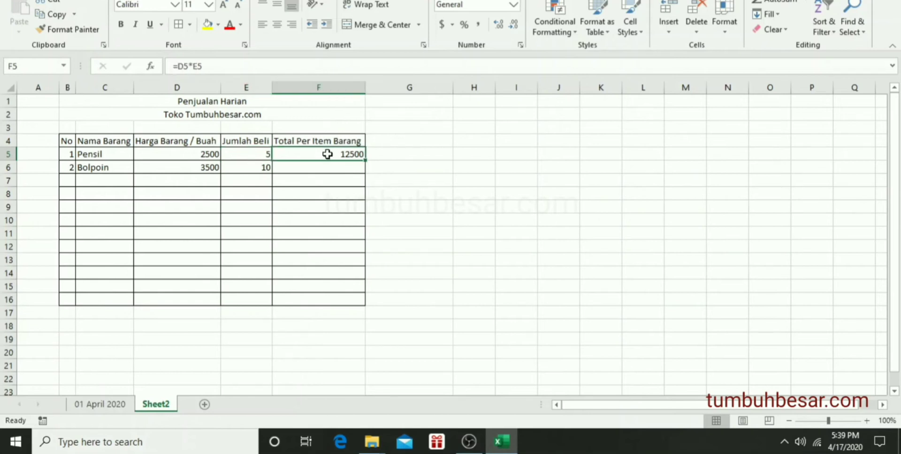
drag(366, 160, 364, 170)
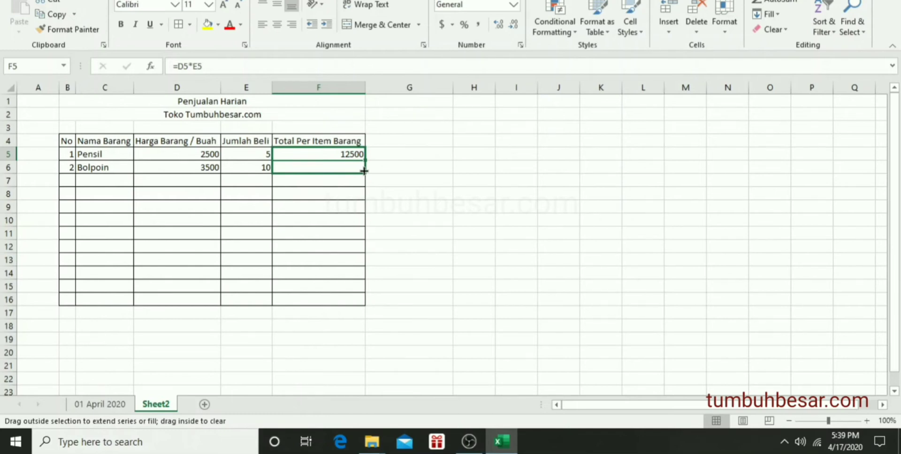
drag(364, 170, 364, 171)
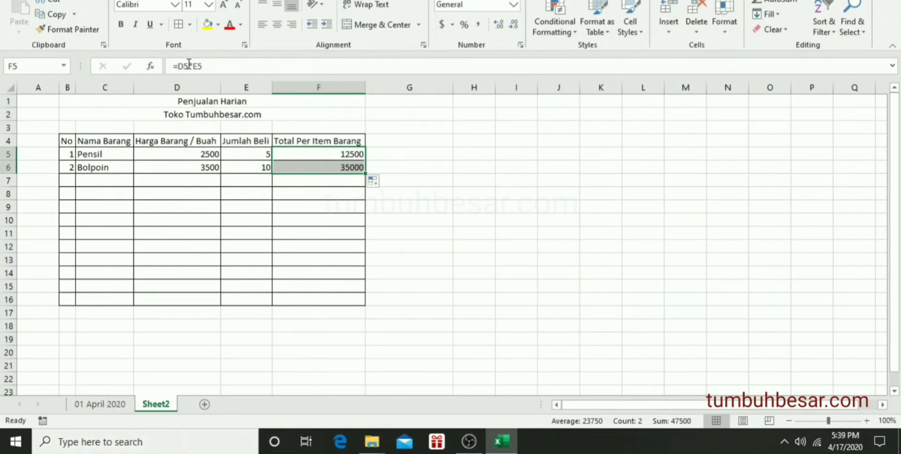
click(320, 154)
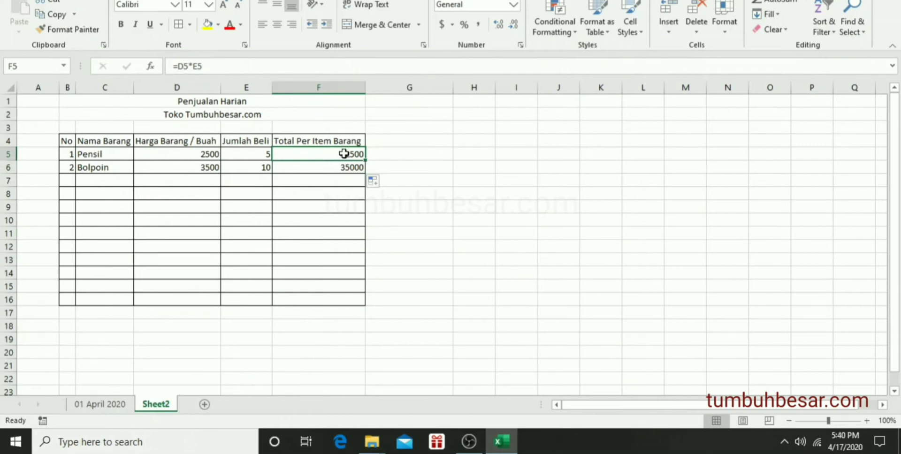
click(354, 170)
click(326, 150)
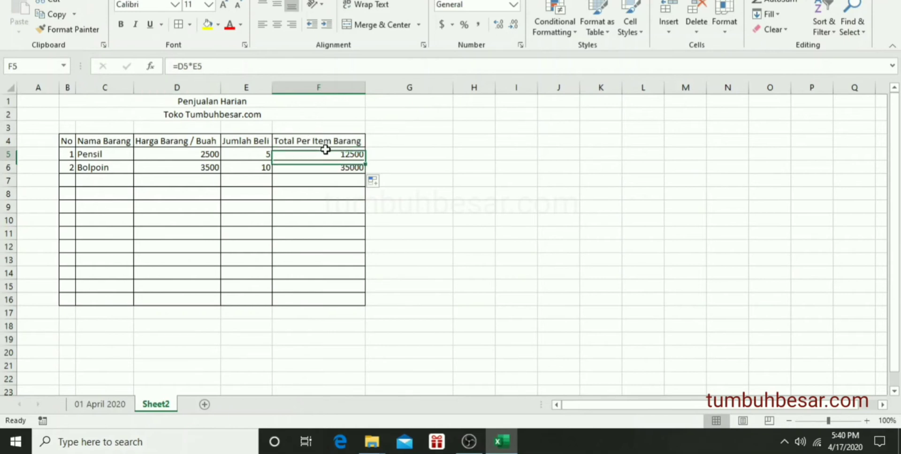
click(313, 172)
click(340, 154)
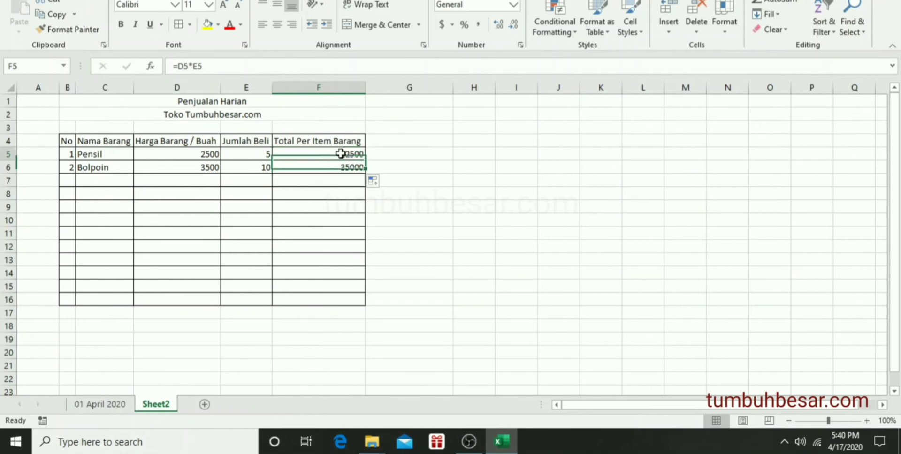
Step: Fill the F5 formula across into G5 and compare how its cell references shift
drag(365, 161, 465, 152)
click(424, 154)
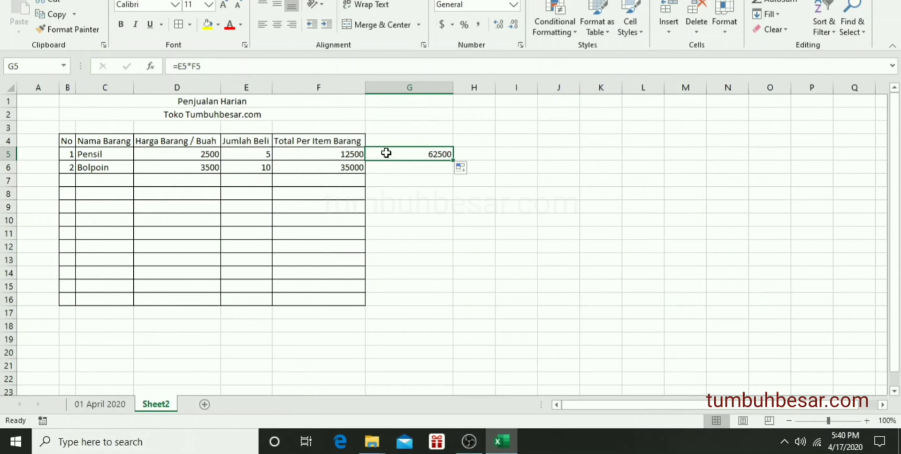
click(299, 150)
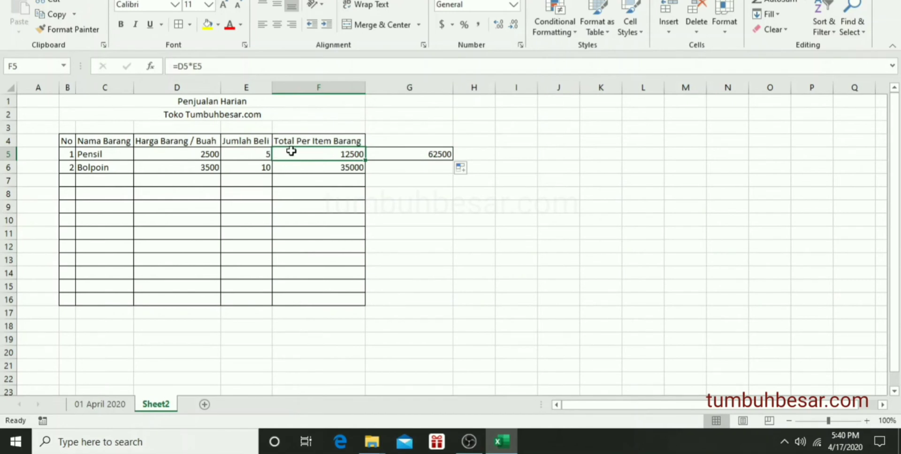
click(382, 156)
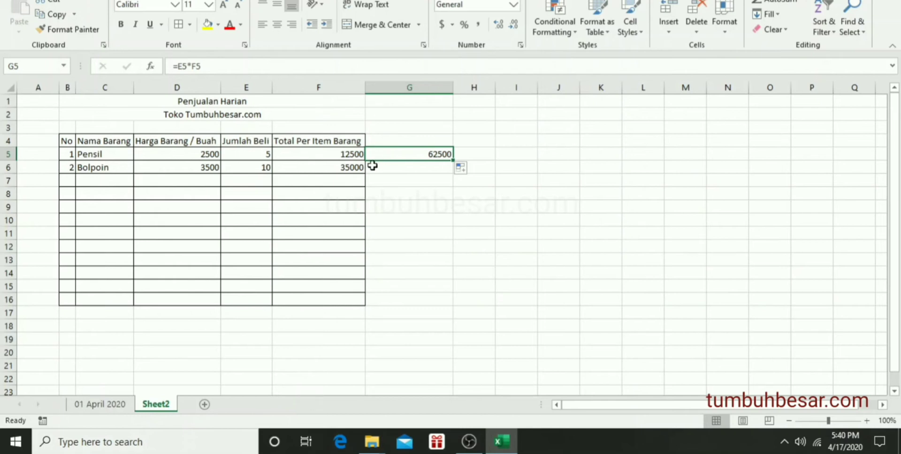
Step: Clear the contents of G5 and check the neighbouring totals in column F
key(Delete)
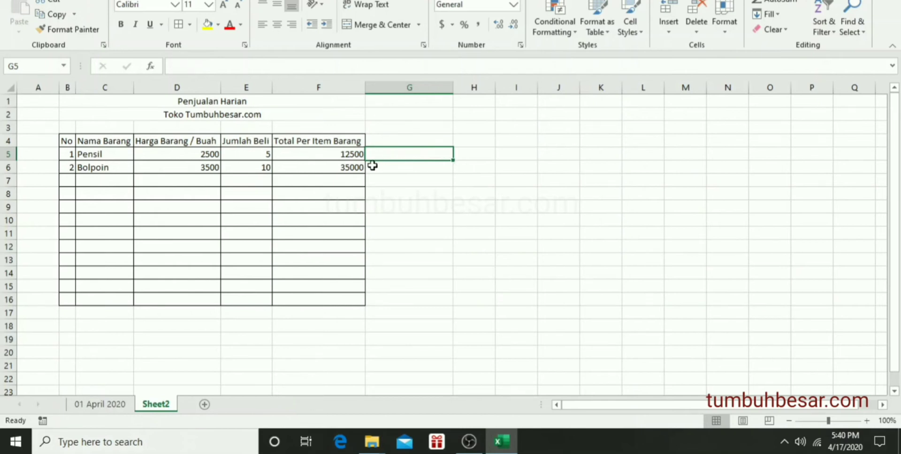
key(Left)
key(Down)
key(Down)
key(Up)
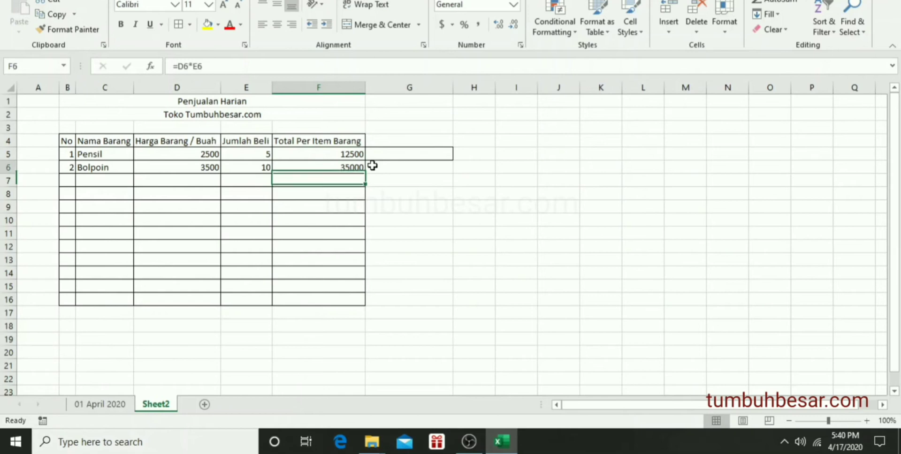
key(Up)
key(Right)
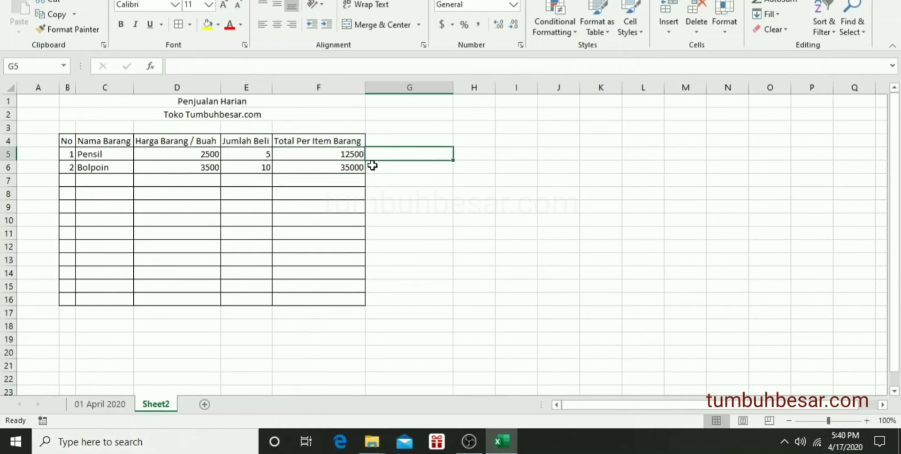
Step: Undo the clearing of G5 and the fill from F5 into it
key(ctrl+z)
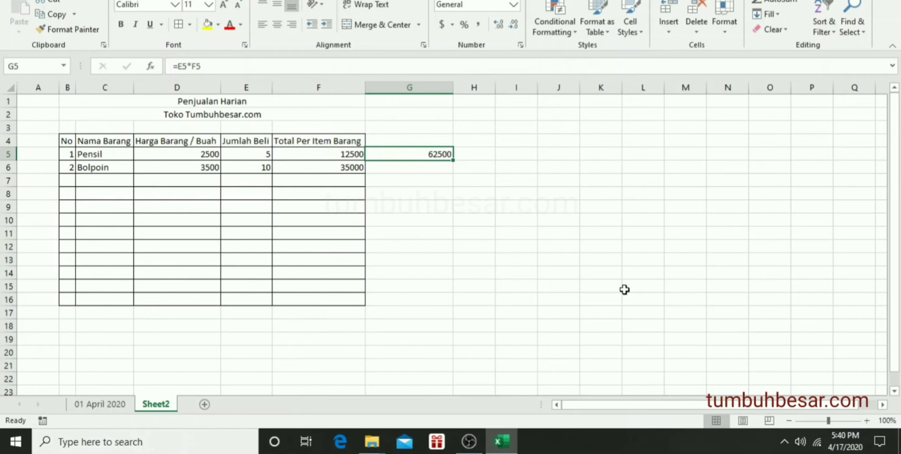
key(Left)
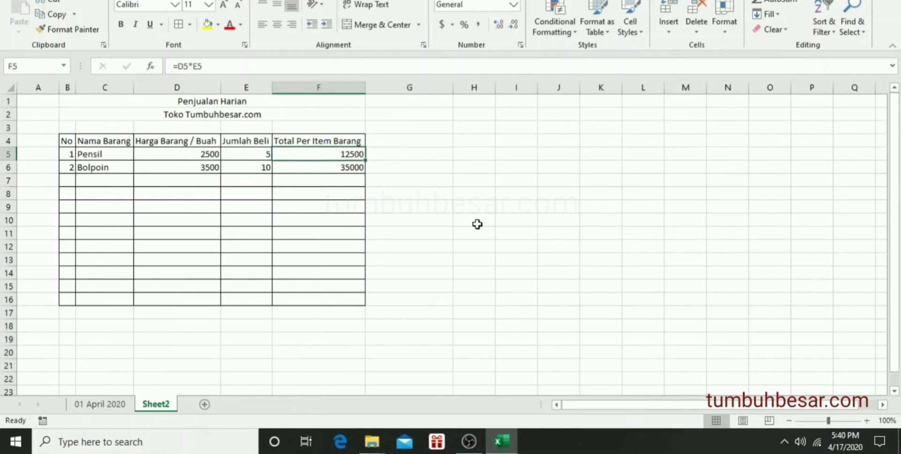
click(415, 164)
click(322, 168)
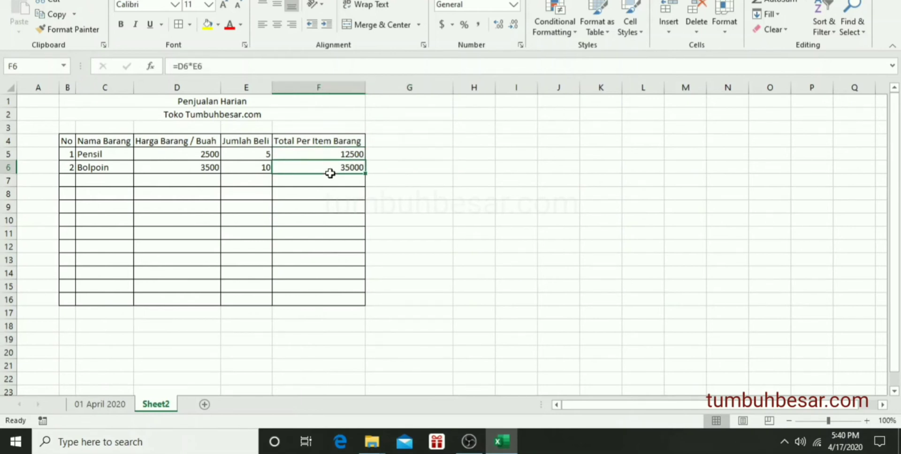
click(302, 199)
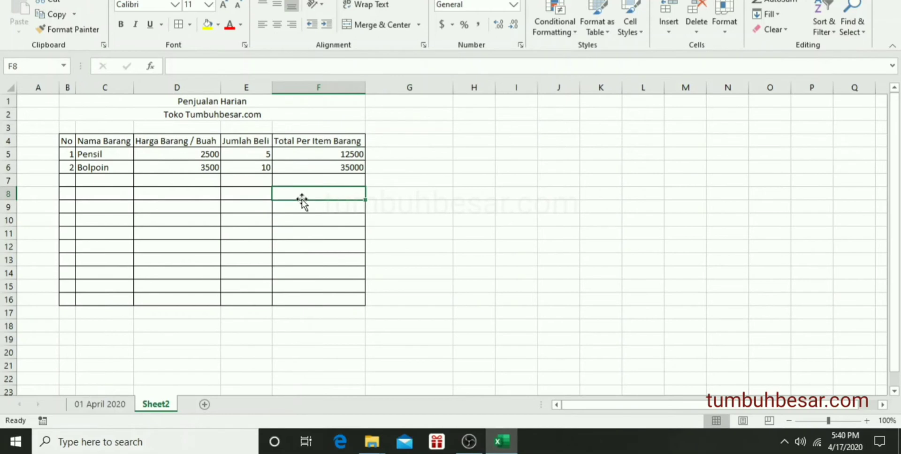
key(Left)
key(Left)
key(Left)
key(Up)
key(Up)
key(Right)
key(Up)
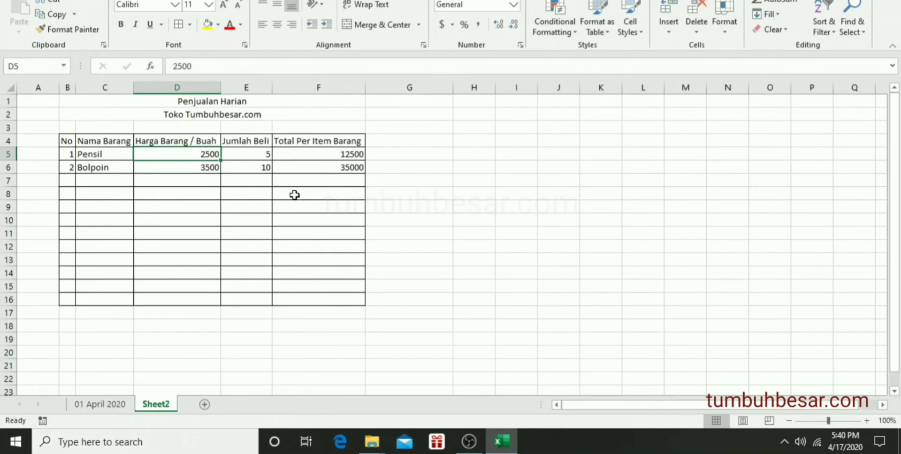
Step: Format column D with the thousands-separator comma style and remove both decimal places
click(203, 87)
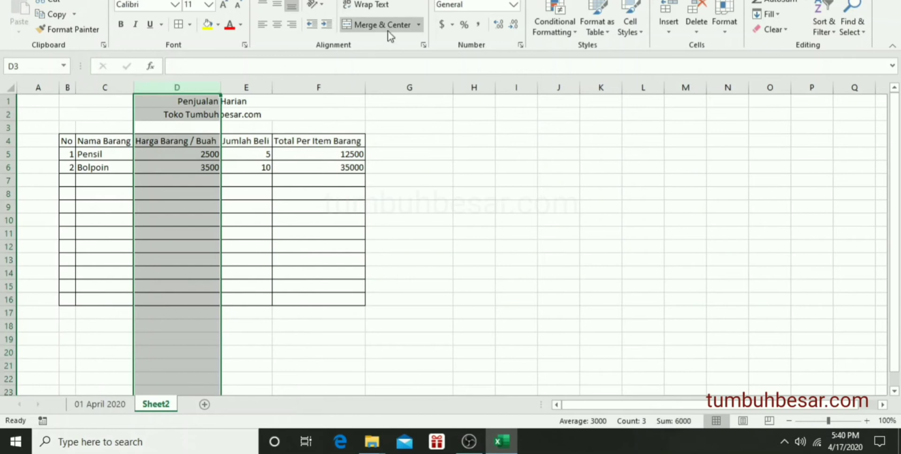
click(515, 5)
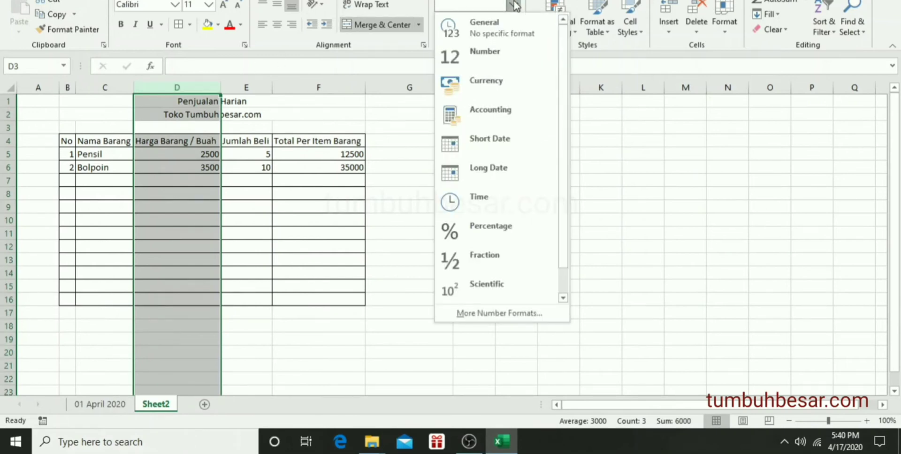
click(515, 6)
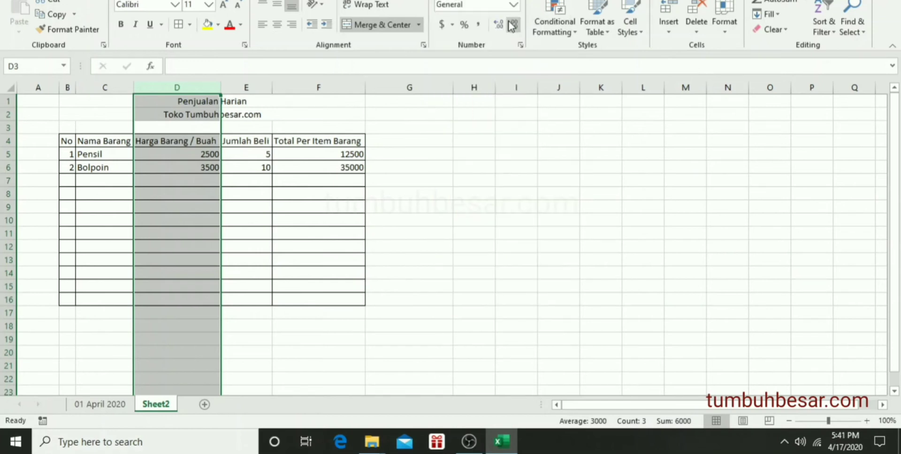
click(477, 27)
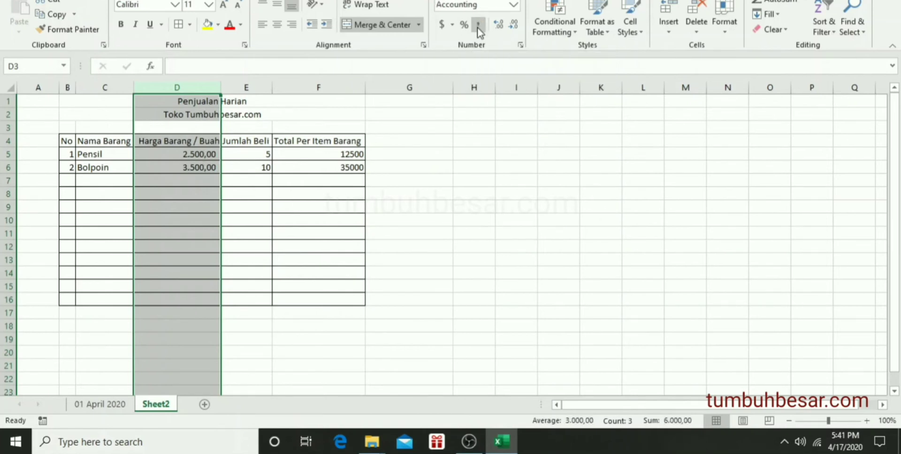
click(514, 27)
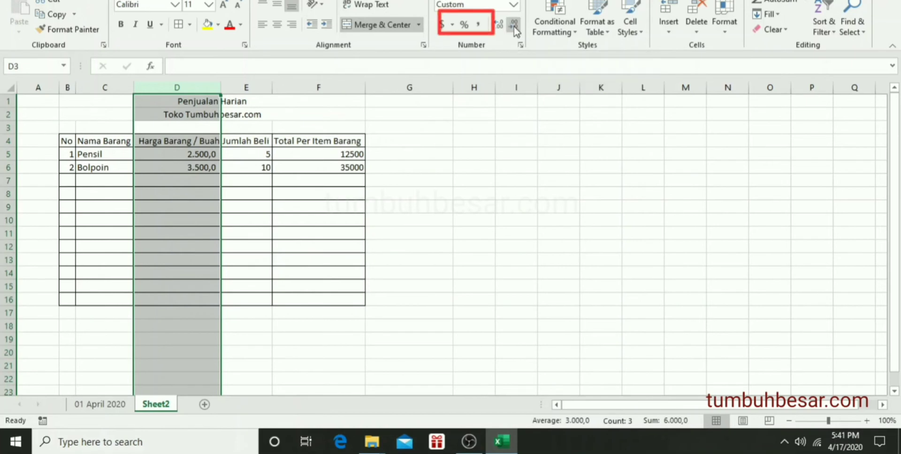
click(513, 27)
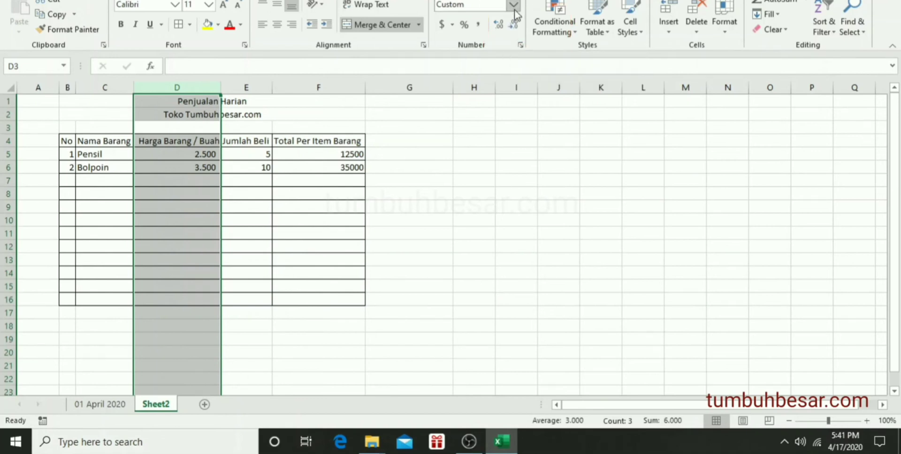
Step: Apply the Accounting format with the Rp Indonesian symbol to the item price column D
click(513, 5)
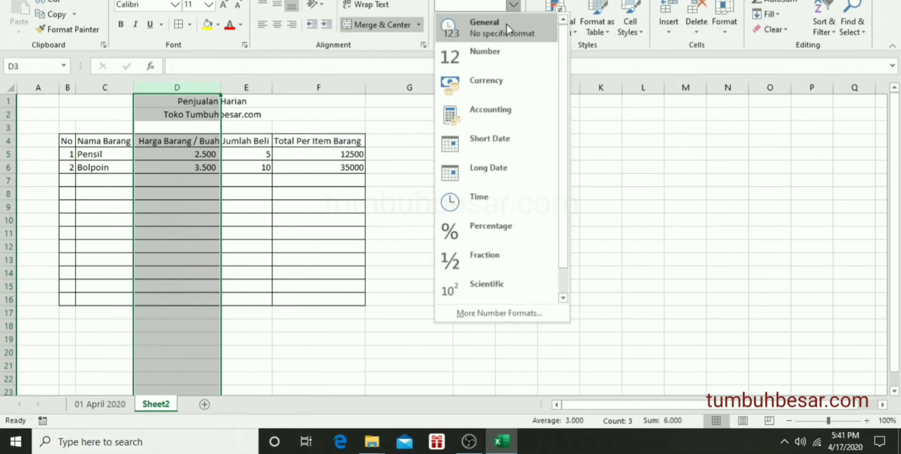
click(492, 116)
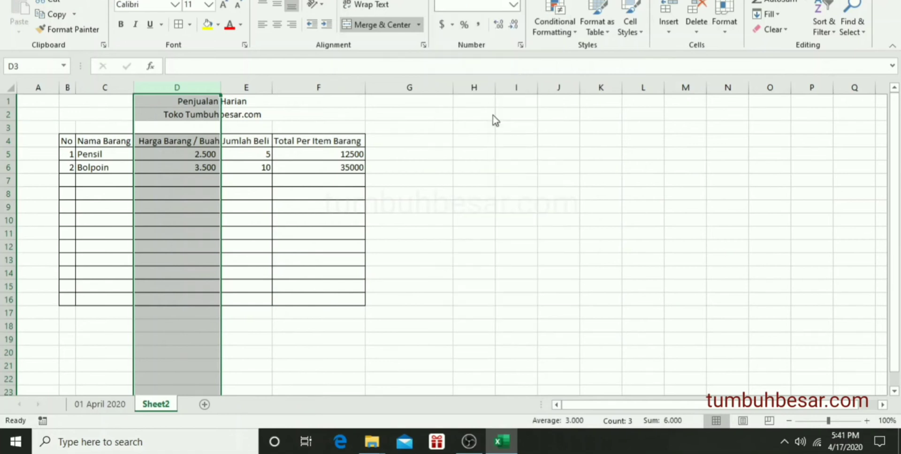
click(451, 24)
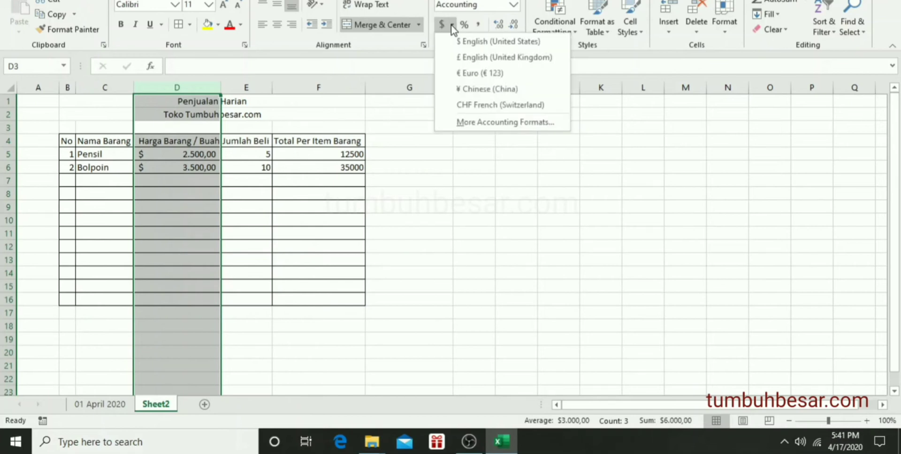
click(497, 126)
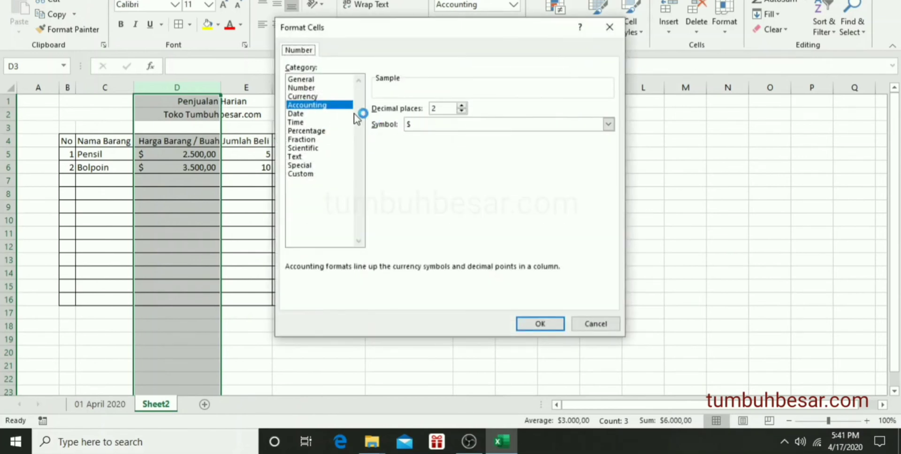
click(608, 124)
drag(608, 289, 608, 289)
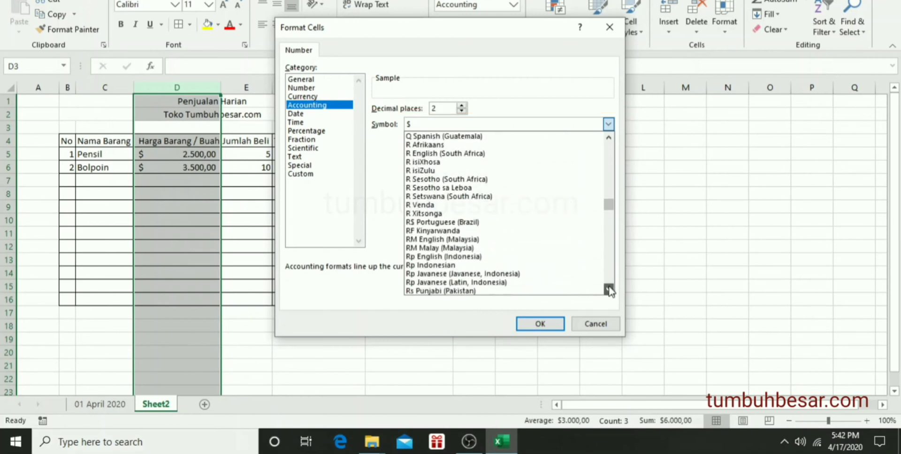
click(461, 265)
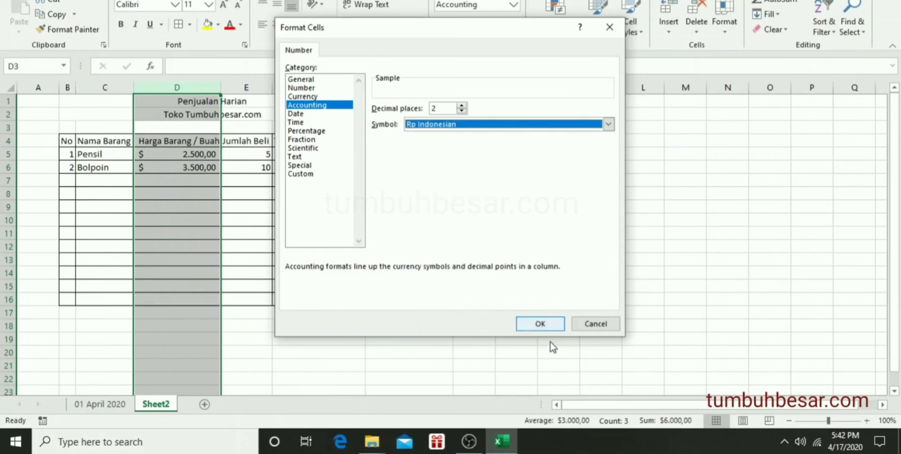
click(540, 324)
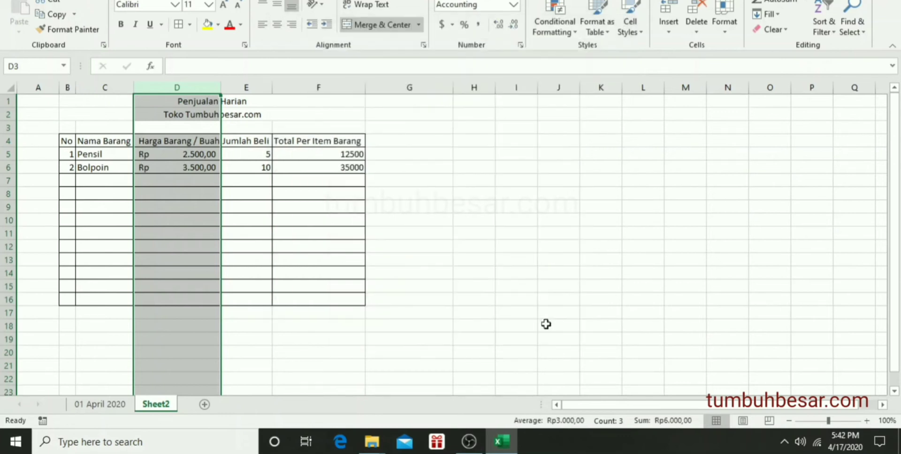
click(321, 168)
click(322, 181)
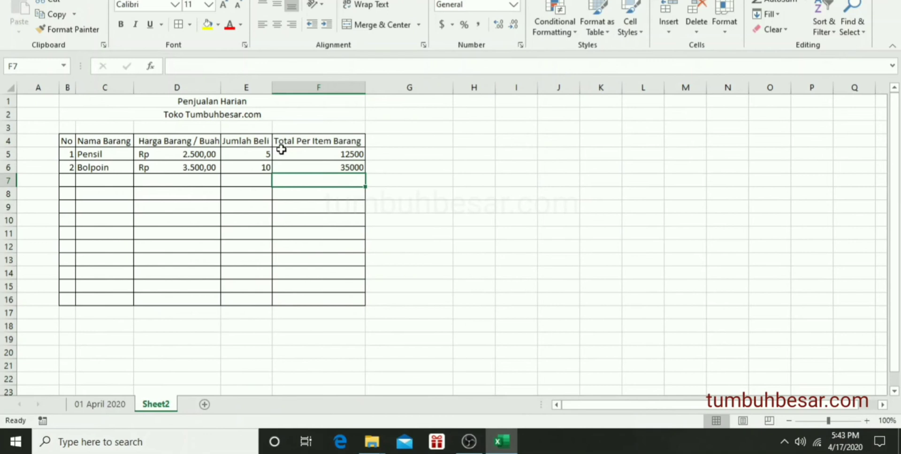
click(353, 154)
click(347, 168)
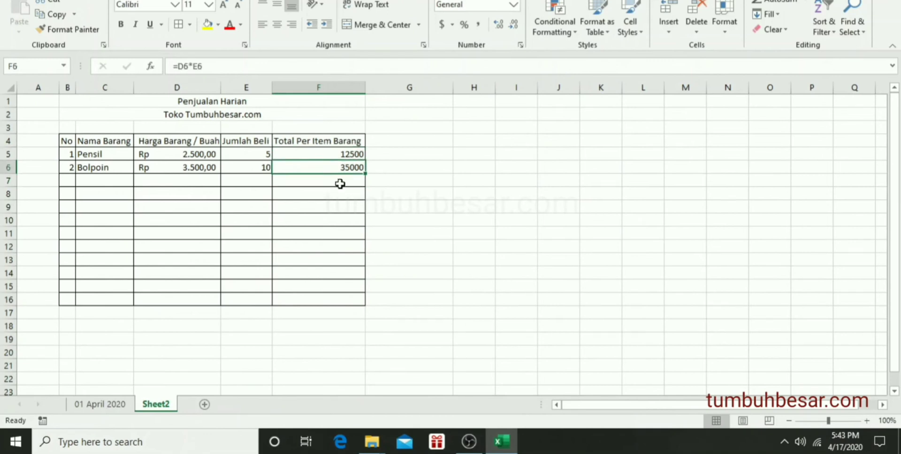
click(348, 155)
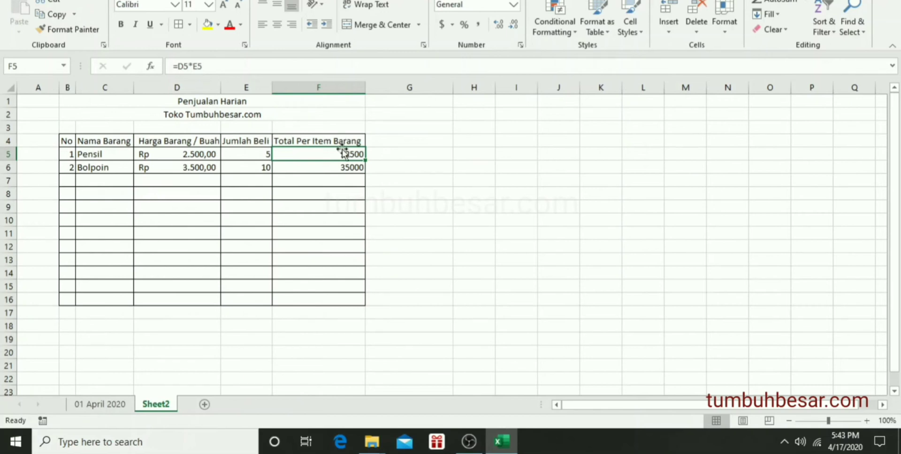
drag(341, 155, 327, 300)
drag(322, 152, 324, 296)
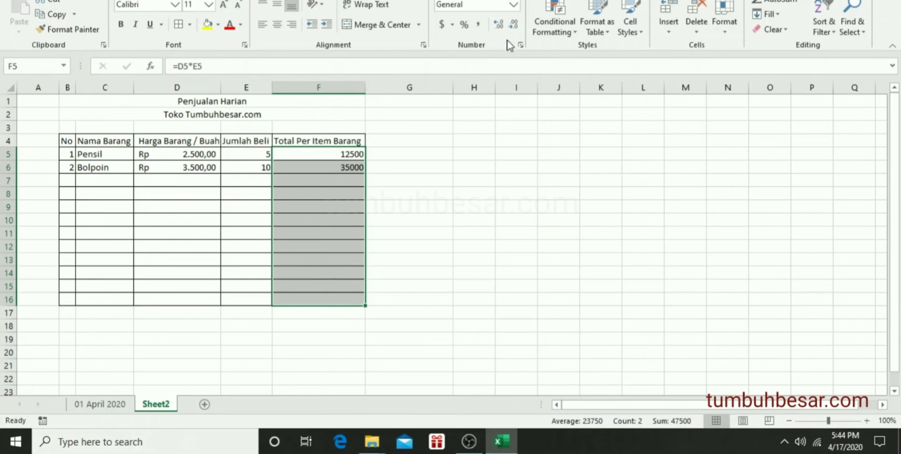
Step: Apply the Accounting format with the Rp Indonesian symbol to column F, Total Per Item Barang
click(329, 83)
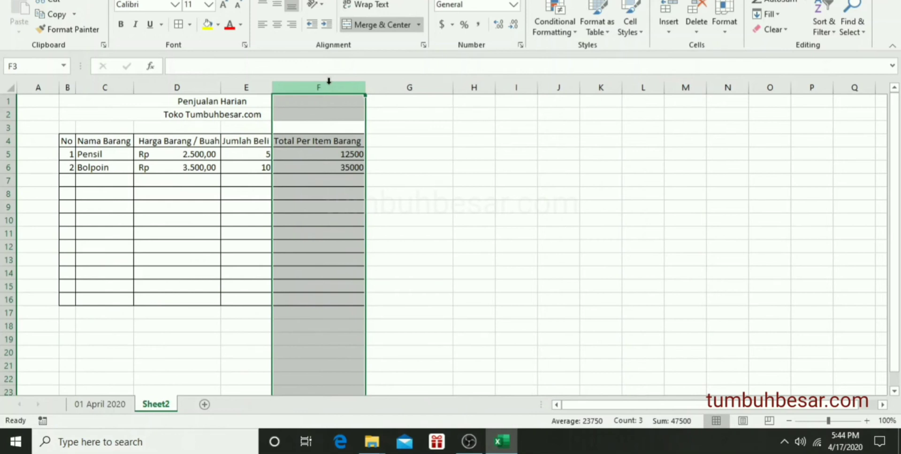
click(512, 6)
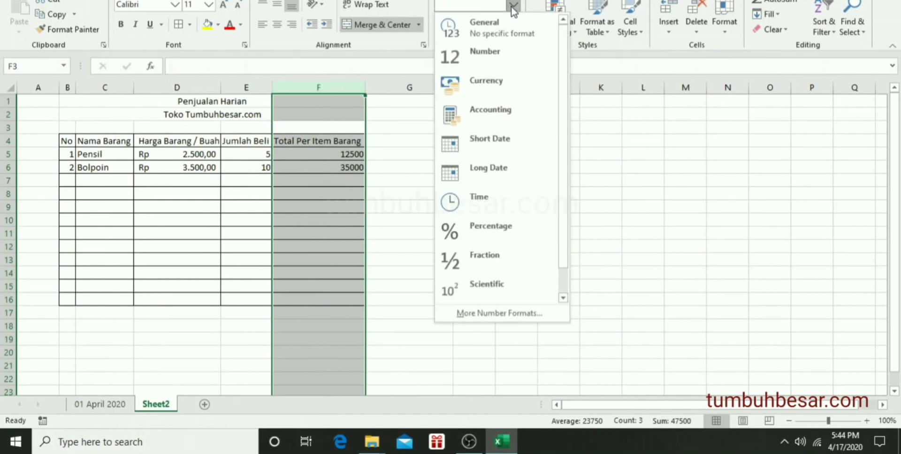
click(495, 122)
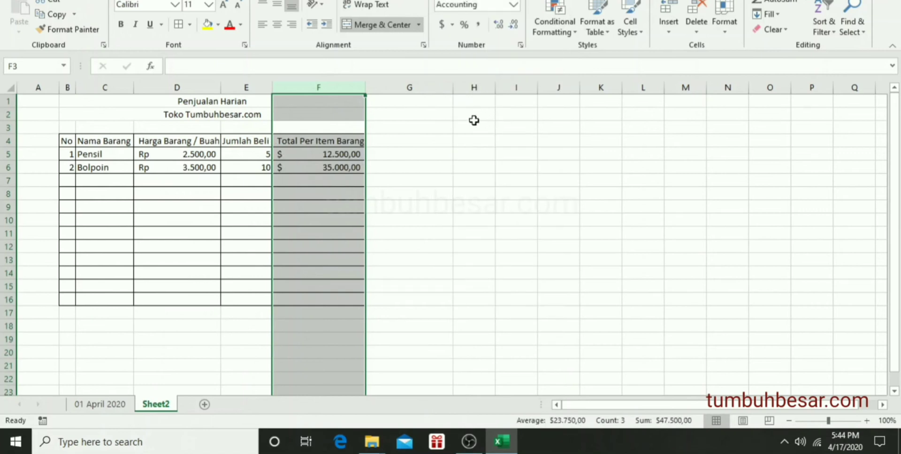
click(452, 25)
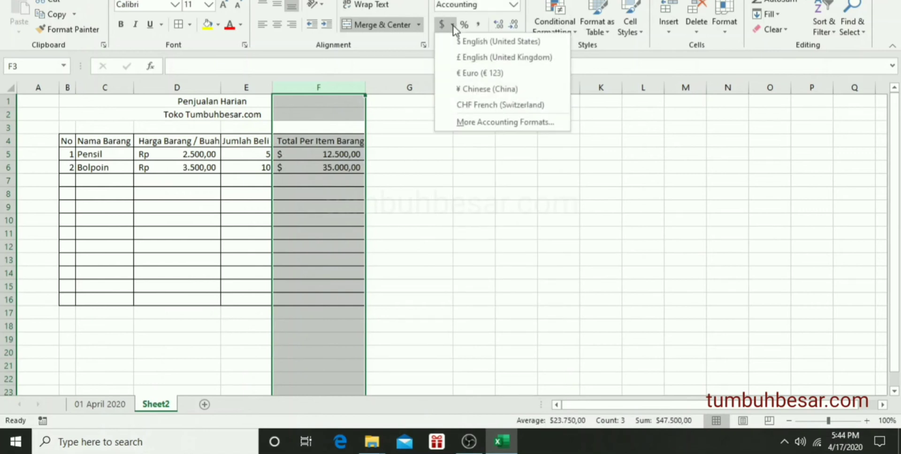
click(504, 121)
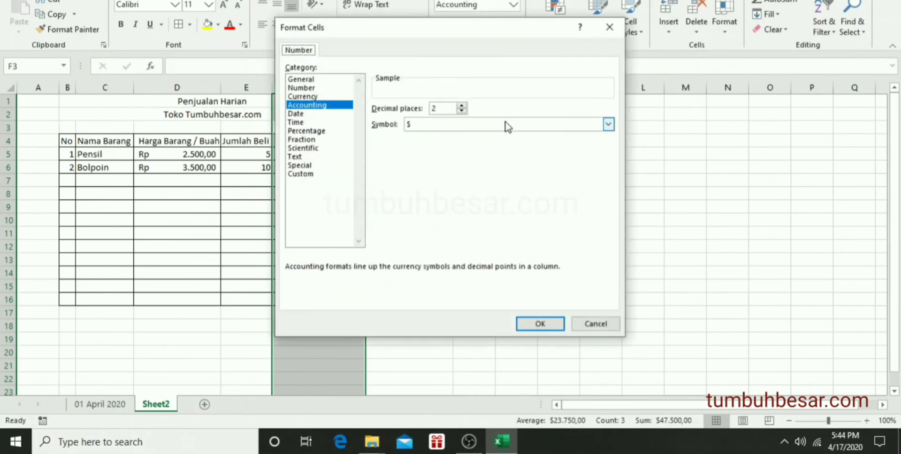
click(502, 124)
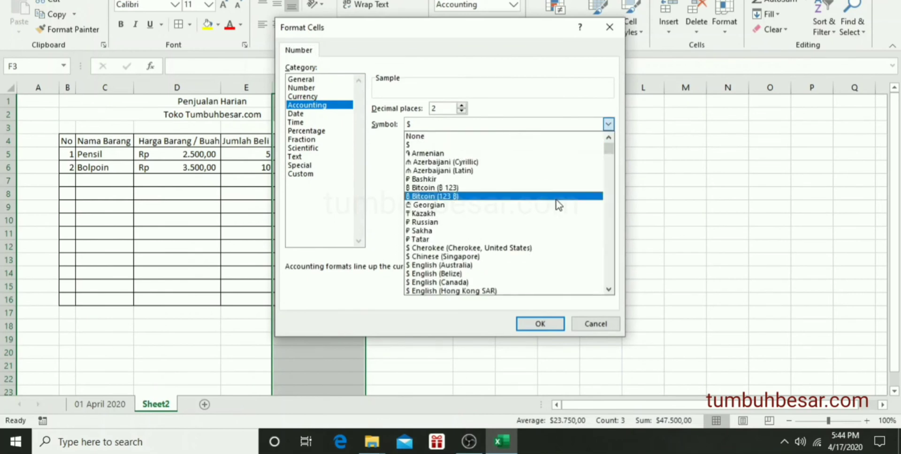
drag(609, 154, 610, 215)
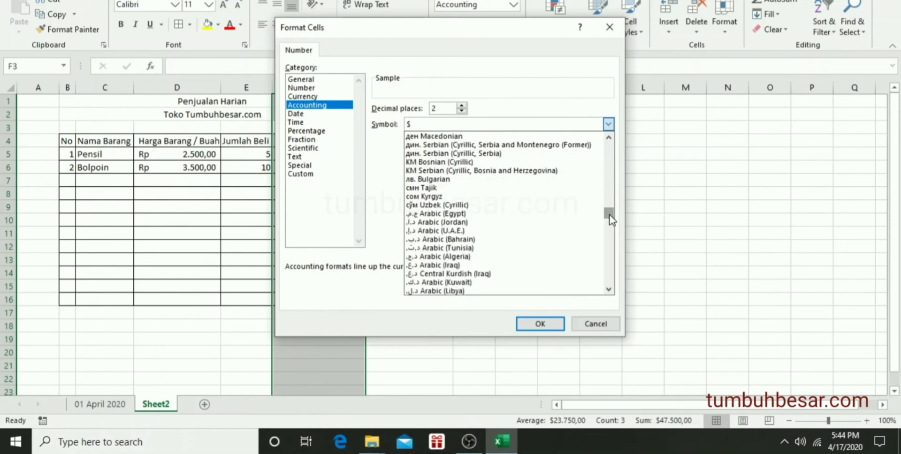
drag(608, 137, 608, 136)
click(497, 171)
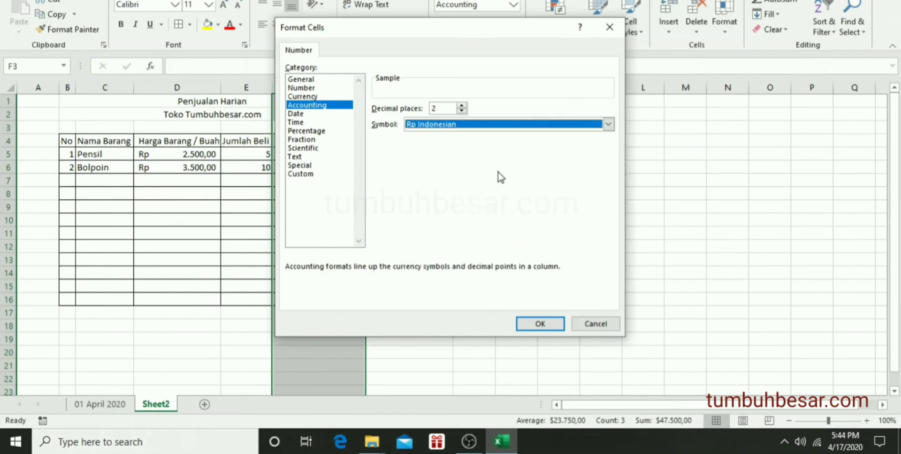
click(540, 325)
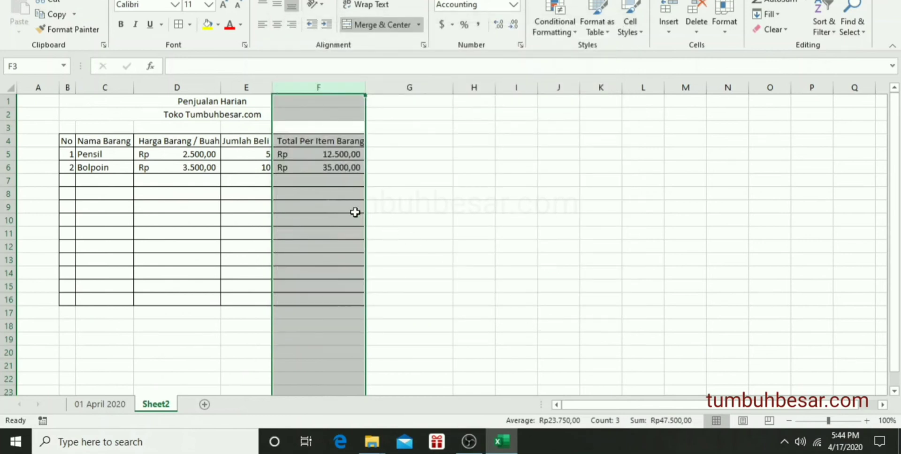
Step: Enter 5000 in F16 to test the column's currency format, and undo the entry
click(354, 211)
click(334, 296)
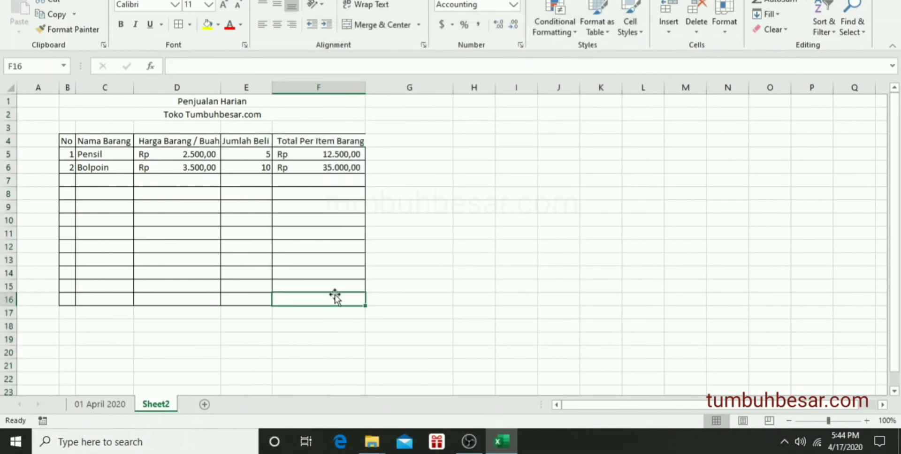
text(5000)
key(Return)
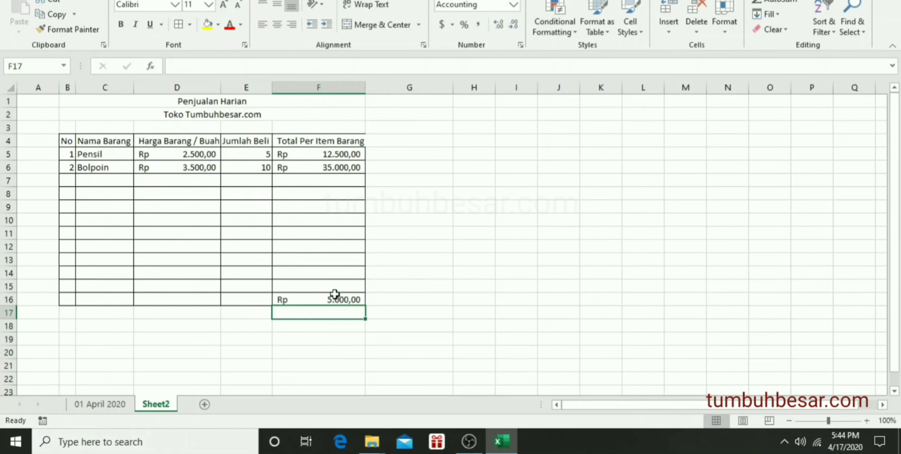
key(ctrl+z)
Step: Enter 70000 in F20, below the table, to test the currency format, and undo the entry
key(Down)
key(Down)
key(Down)
key(Down)
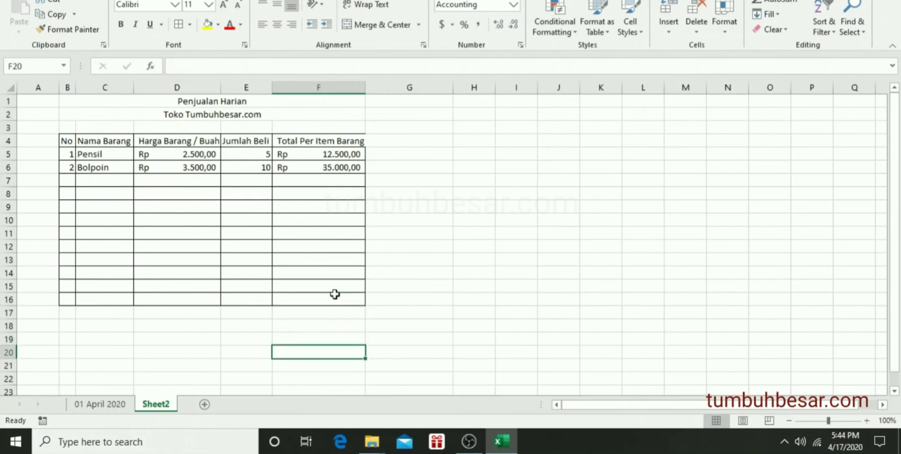
text(70000)
key(Return)
key(ctrl+z)
key(Up)
key(Up)
key(Up)
key(Up)
key(Up)
key(Up)
key(Up)
key(Up)
key(Up)
key(Up)
key(Up)
key(Up)
key(Up)
key(Up)
key(Up)
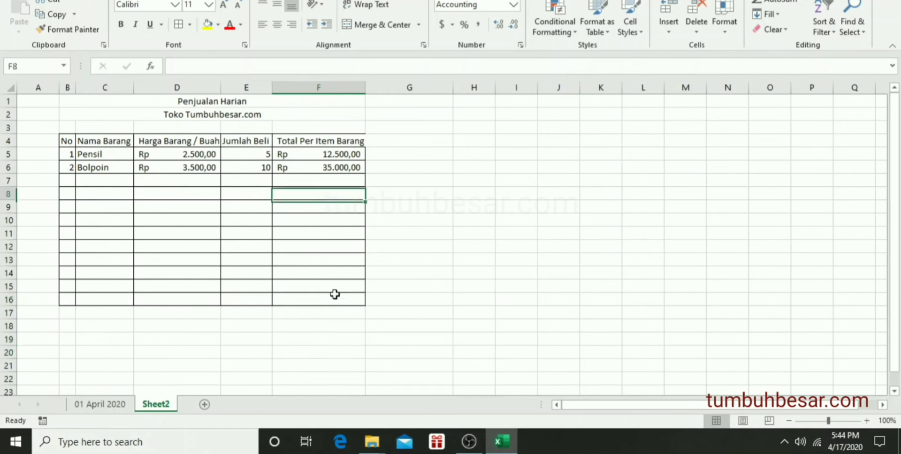
key(Up)
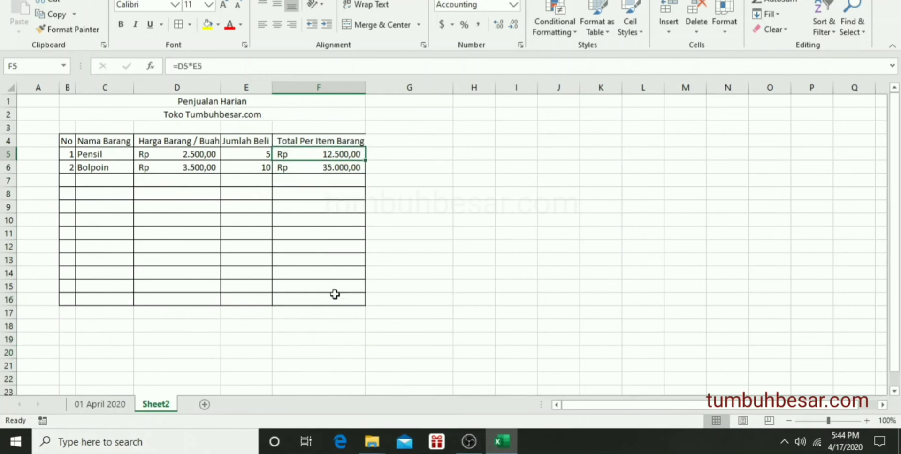
Step: Widen column F slightly so the Total Per Item Barang heading fits inside it
key(Left)
key(Left)
key(Left)
key(Right)
key(Right)
key(Right)
drag(367, 83, 373, 83)
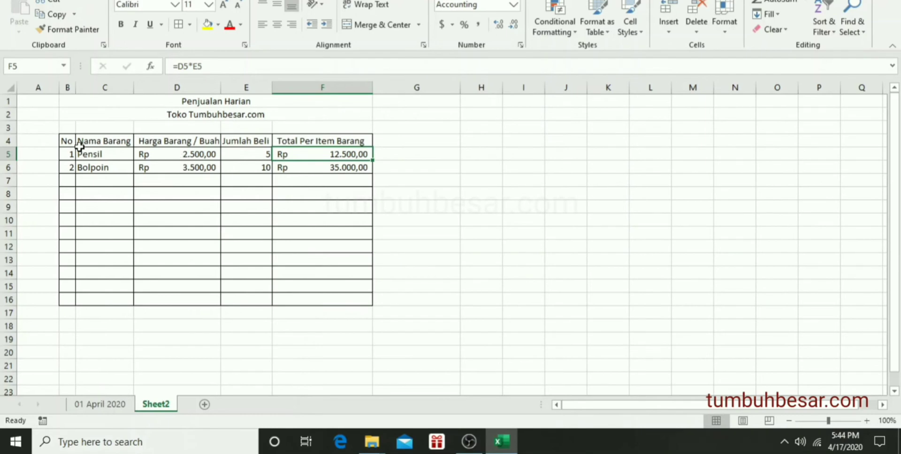
Step: Make the header row B4:F4 bold and fill it with a light gold theme colour
drag(66, 142, 333, 144)
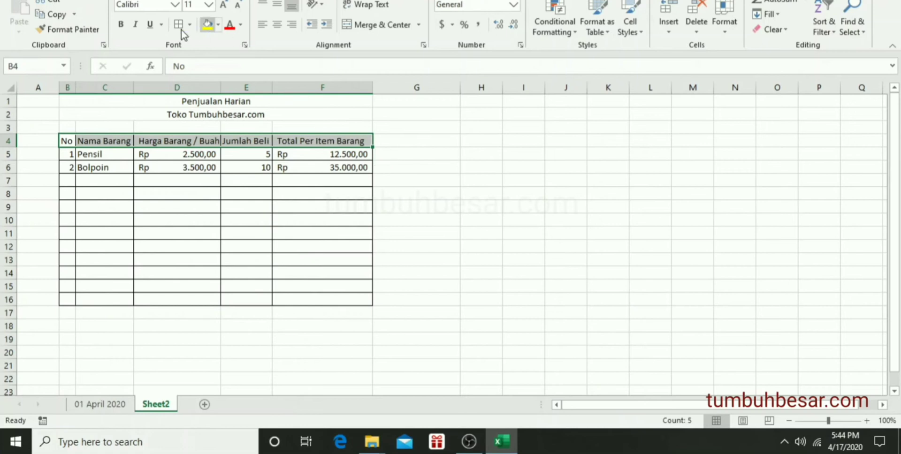
click(120, 25)
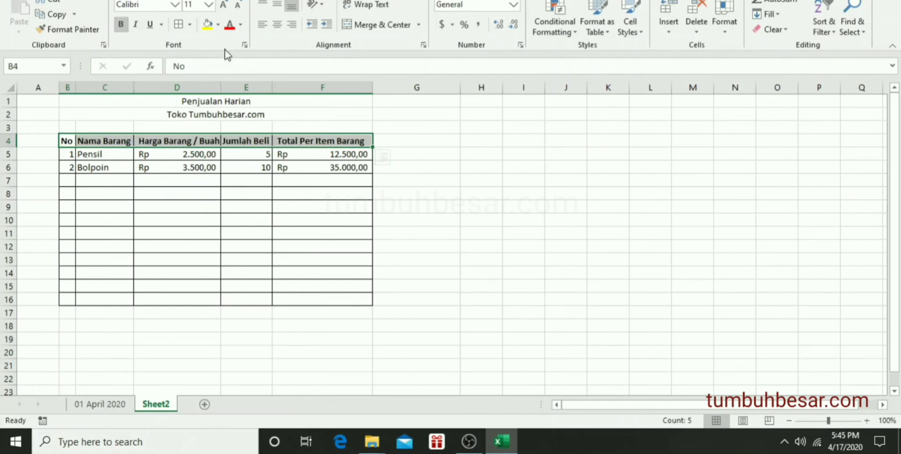
click(218, 25)
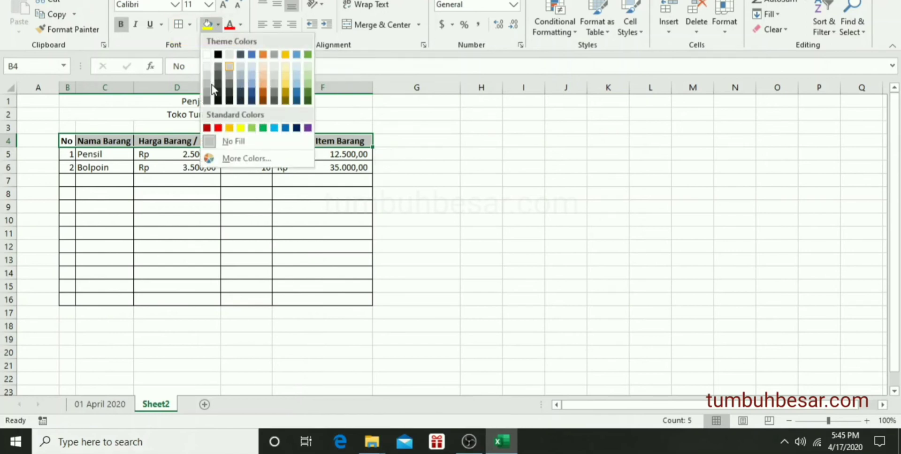
click(288, 87)
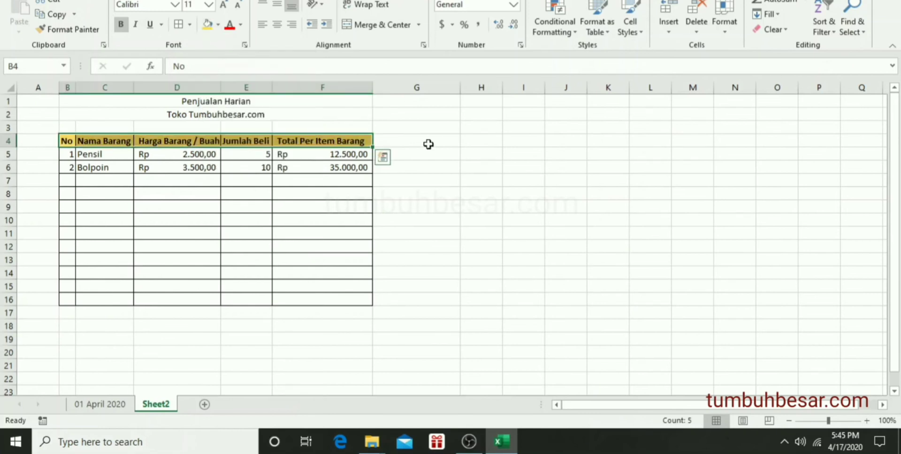
click(443, 168)
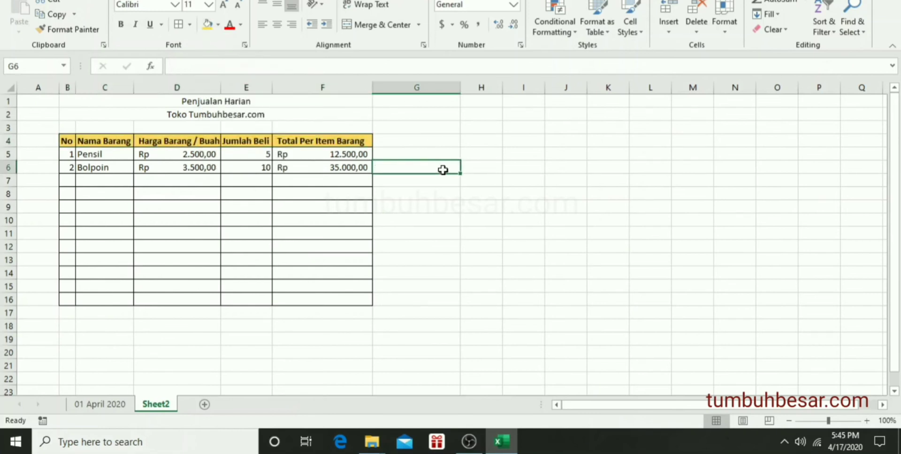
click(481, 126)
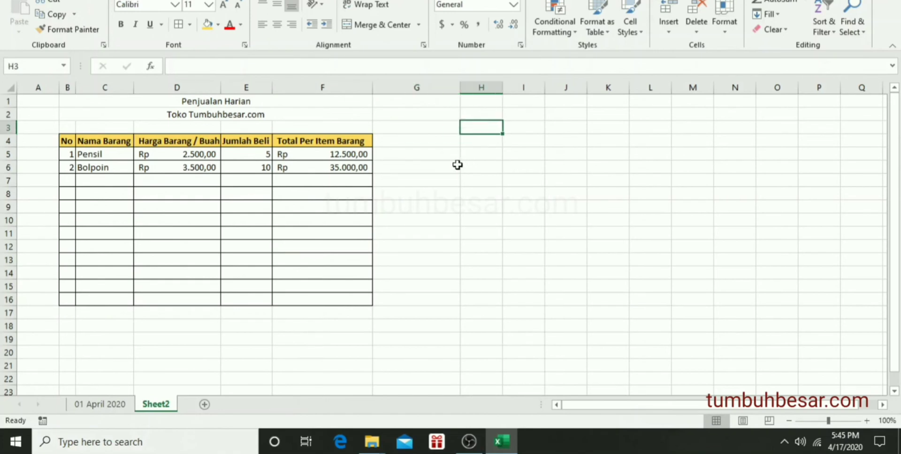
click(457, 165)
click(496, 128)
click(560, 196)
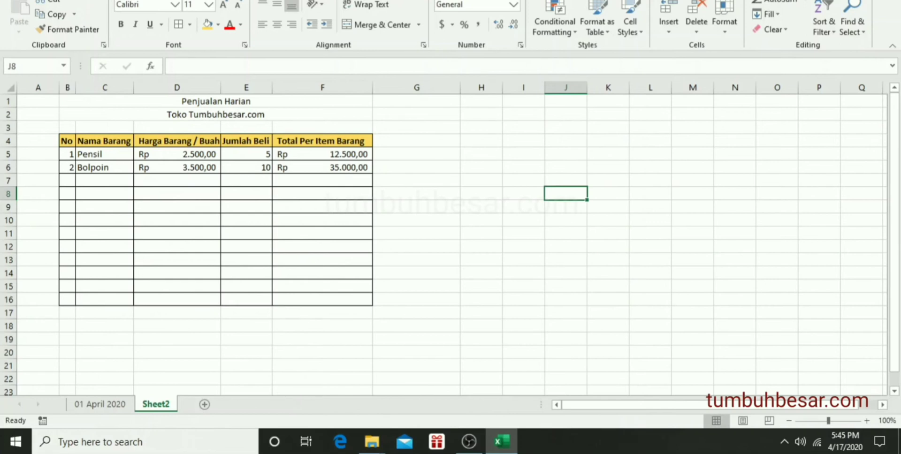
Step: Turn off the display of gridlines on Sheet2
click(300, 1)
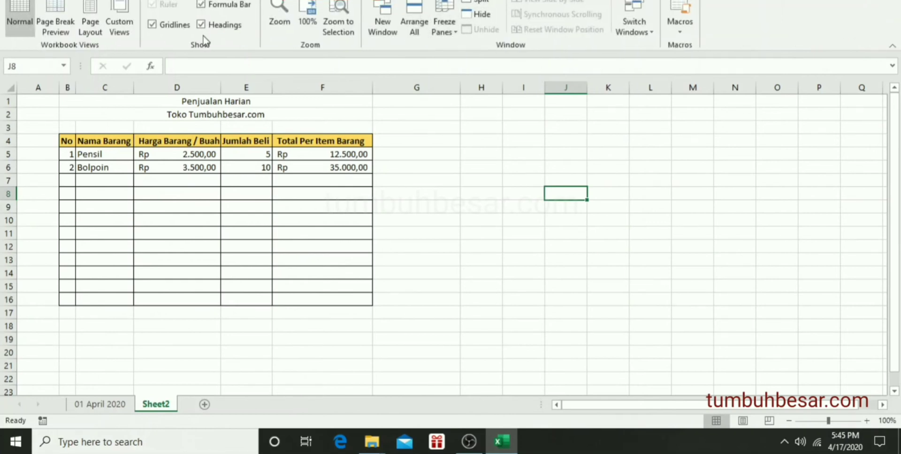
click(153, 26)
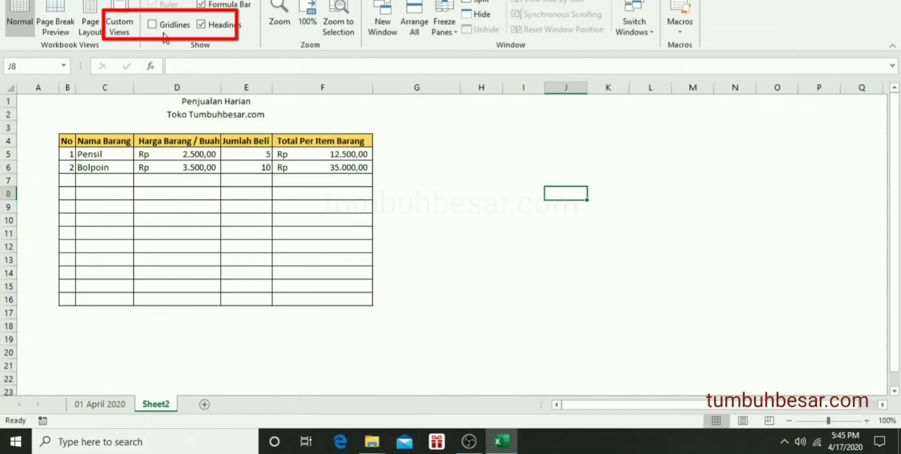
click(514, 202)
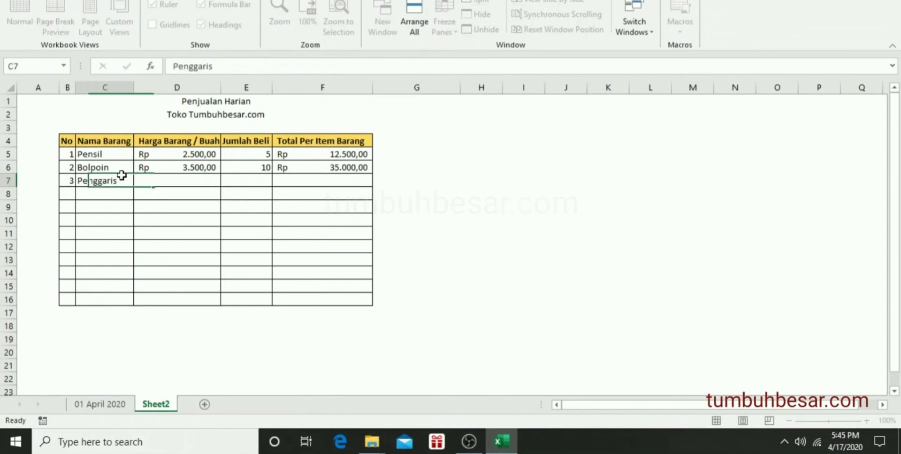
Step: Extend the item name in C7 so it reads Penggaris Besi
key(Up)
key(Up)
key(Up)
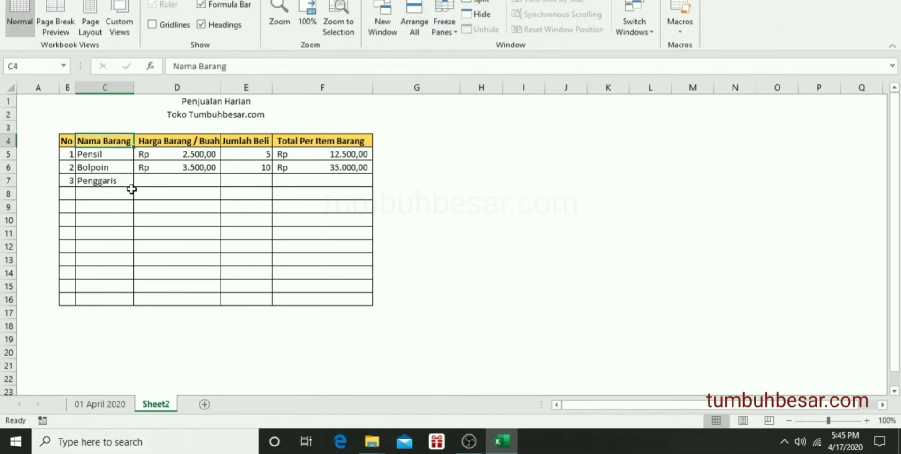
double_click(127, 183)
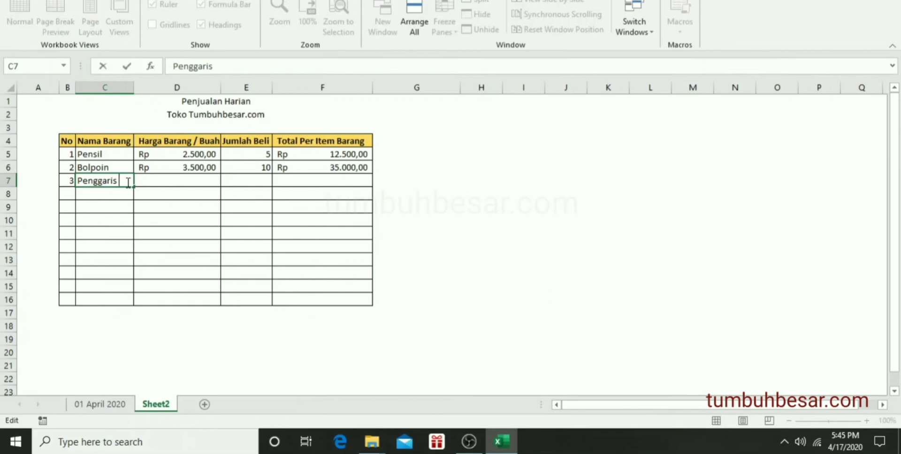
text(Besi)
key(Return)
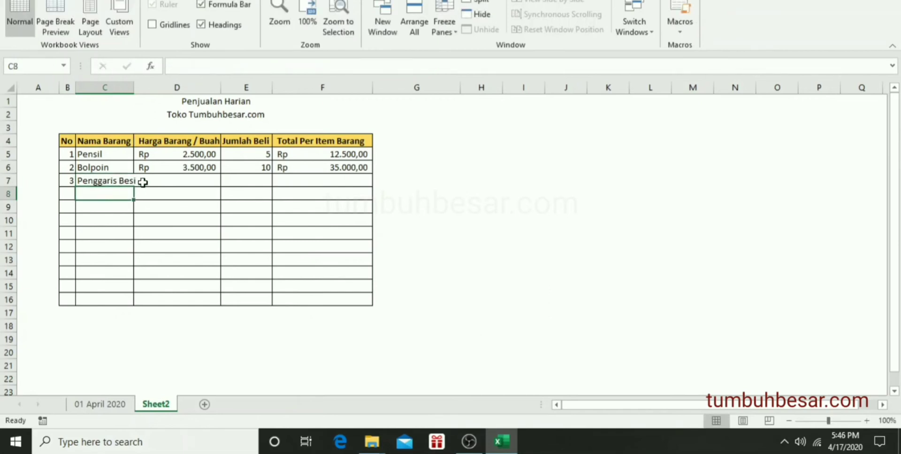
Step: Widen column C, Nama Barang, well beyond the longest item name
double_click(135, 87)
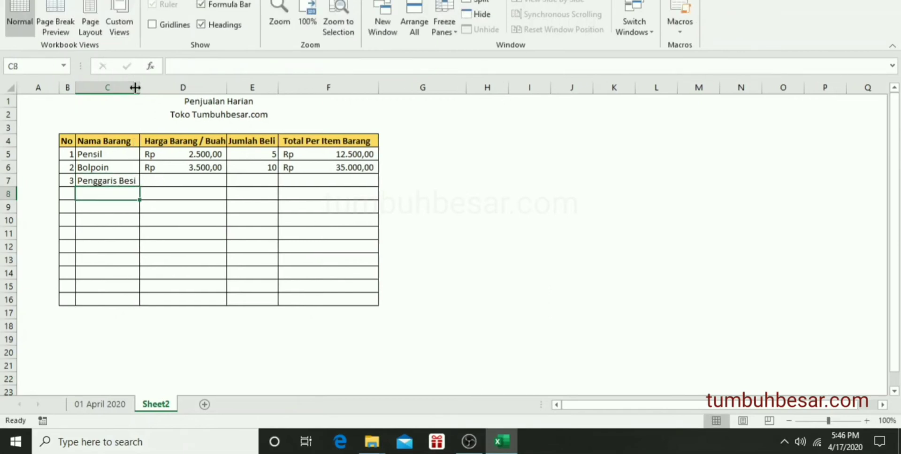
drag(135, 88, 222, 90)
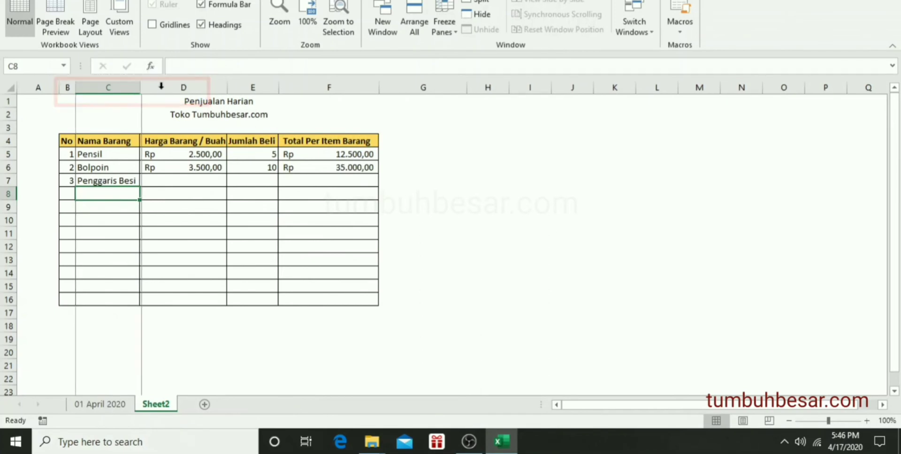
click(254, 169)
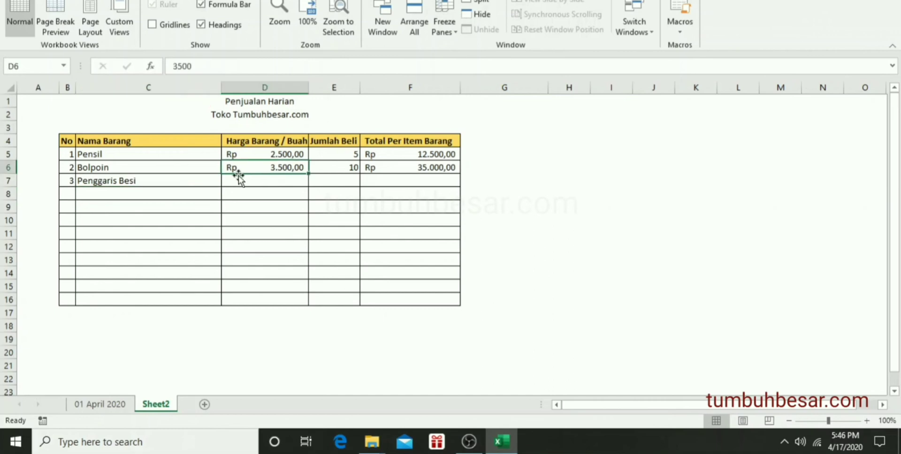
Step: Enter a price of 50000 and a quantity of 5 for Penggaris Besi in row 7
click(249, 185)
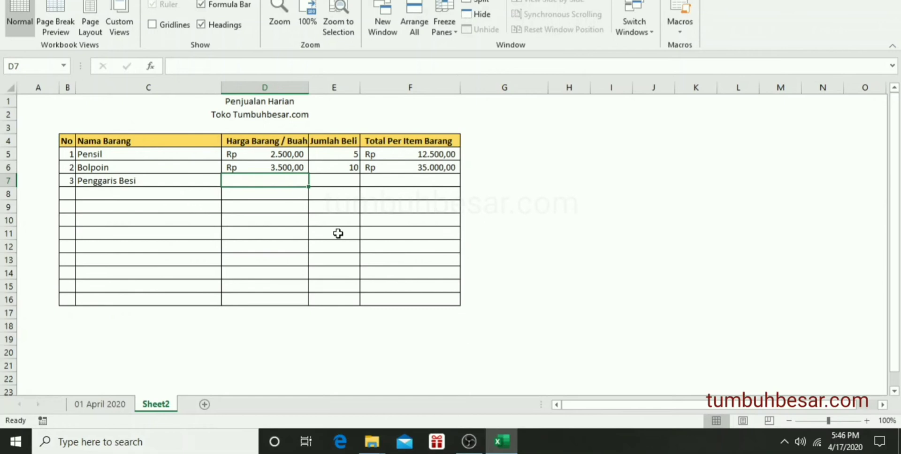
text(50000)
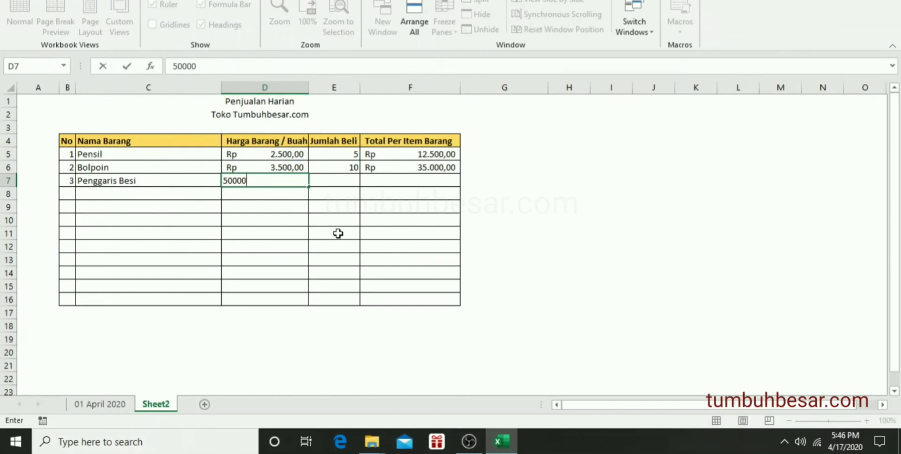
key(Return)
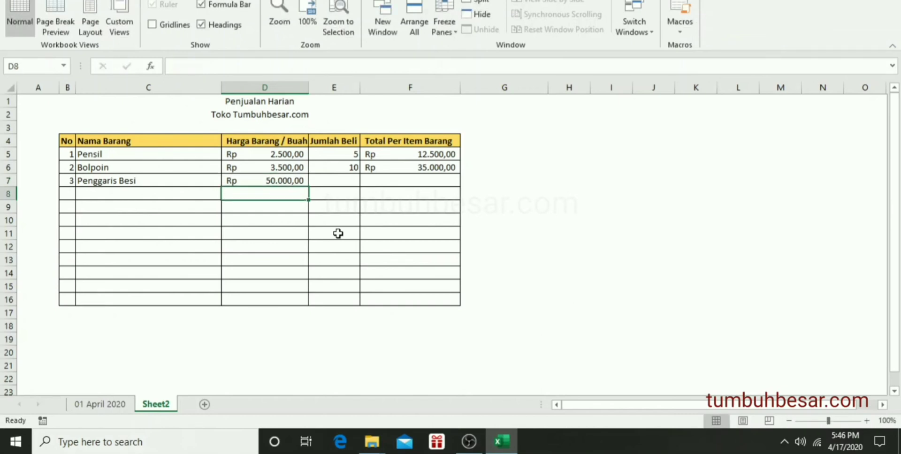
key(Up)
key(Right)
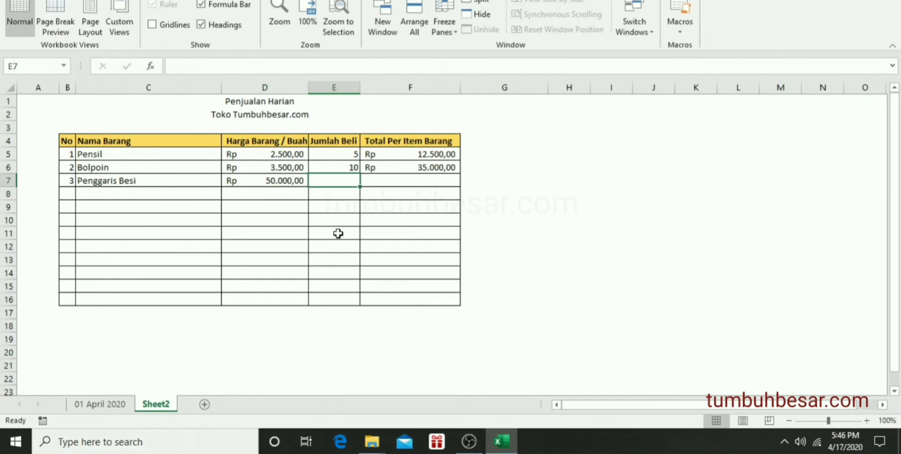
text(5)
key(Right)
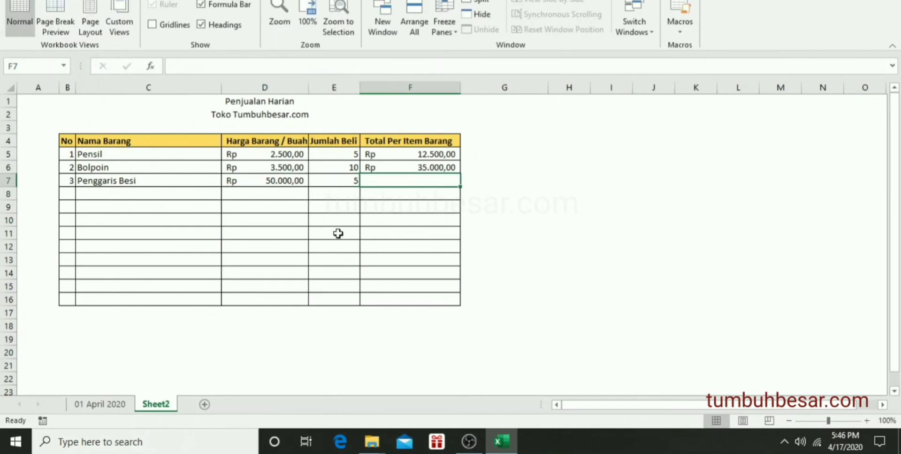
Step: Copy the total formula from F6 down through F16, the last row of the table
click(450, 167)
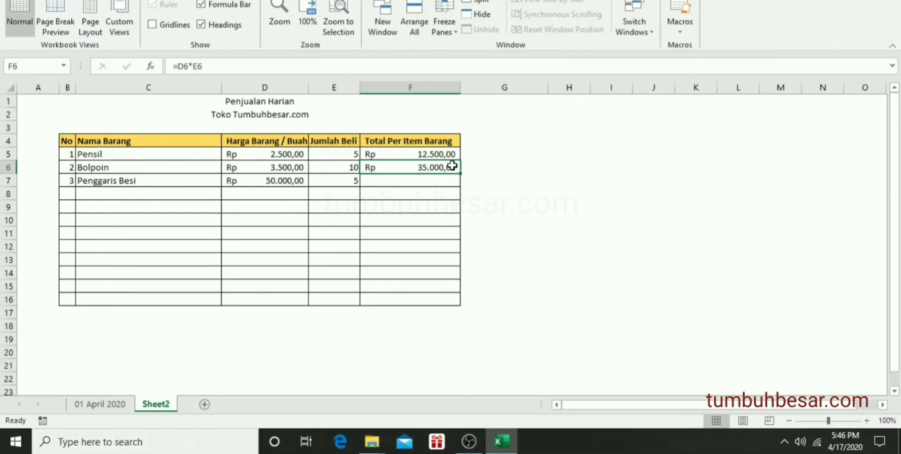
drag(461, 174, 455, 310)
click(424, 250)
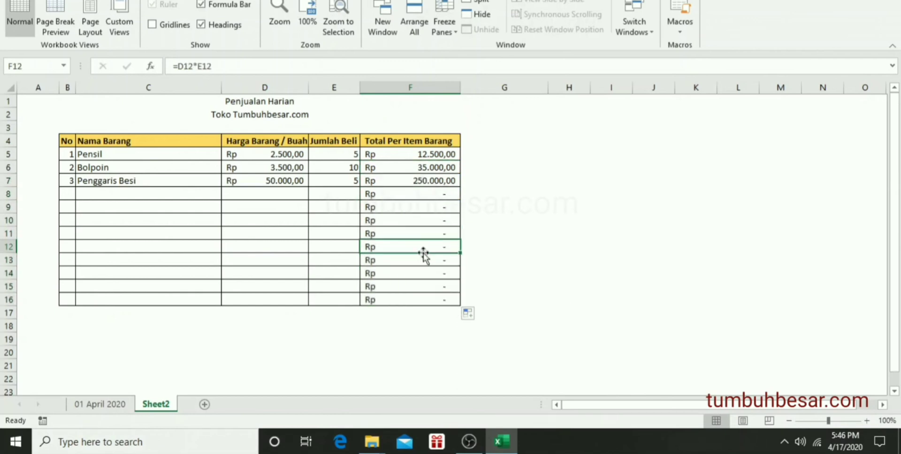
Step: Enter item 4 in row 8 as Penggaris Plastik with a price of 4000 and a quantity of 7
click(71, 195)
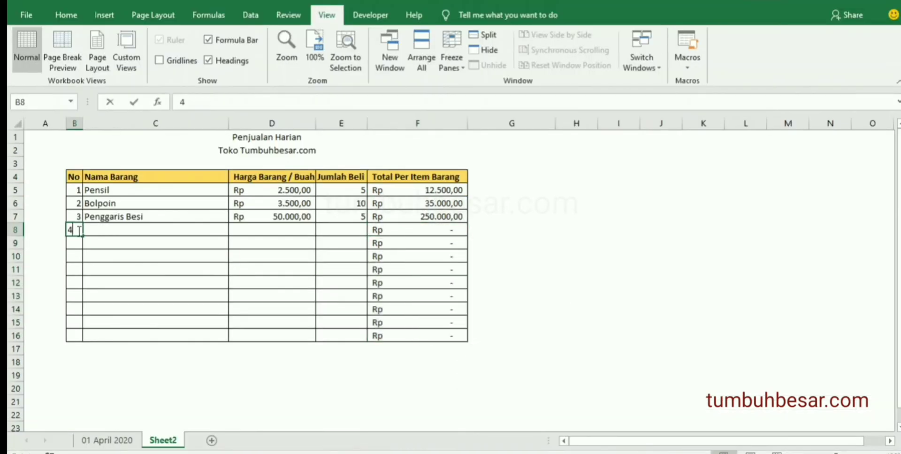
key(Tab)
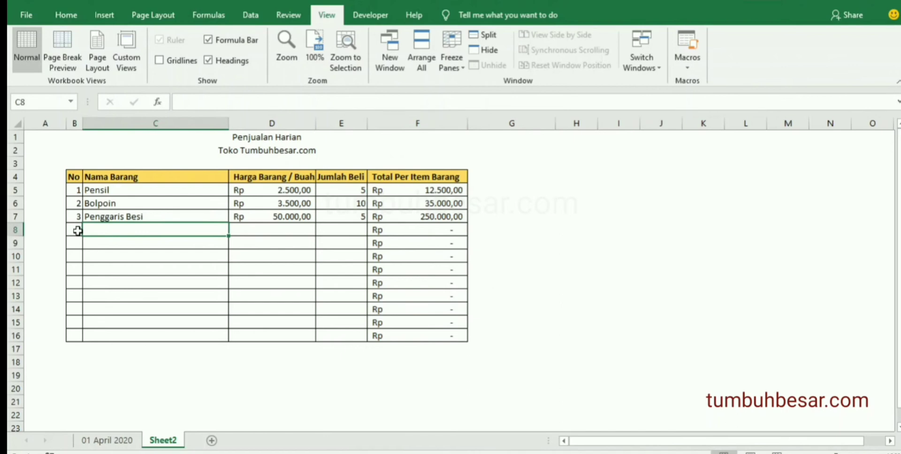
text(Penggaris Plastik)
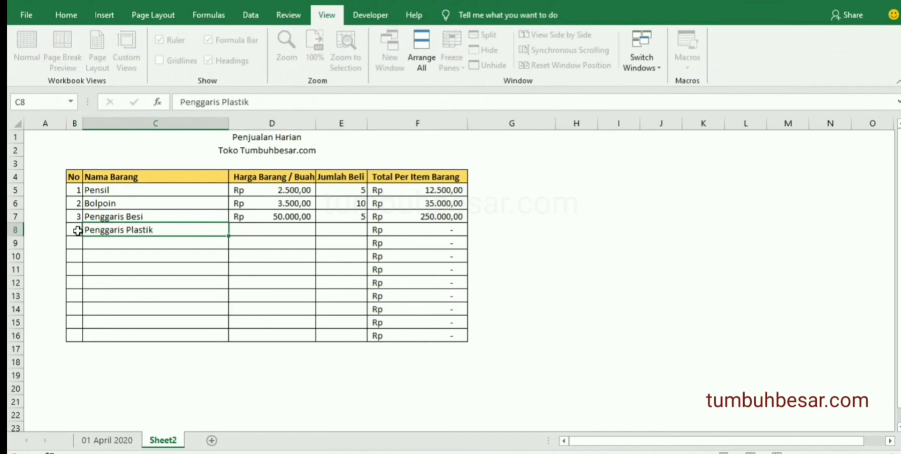
key(Tab)
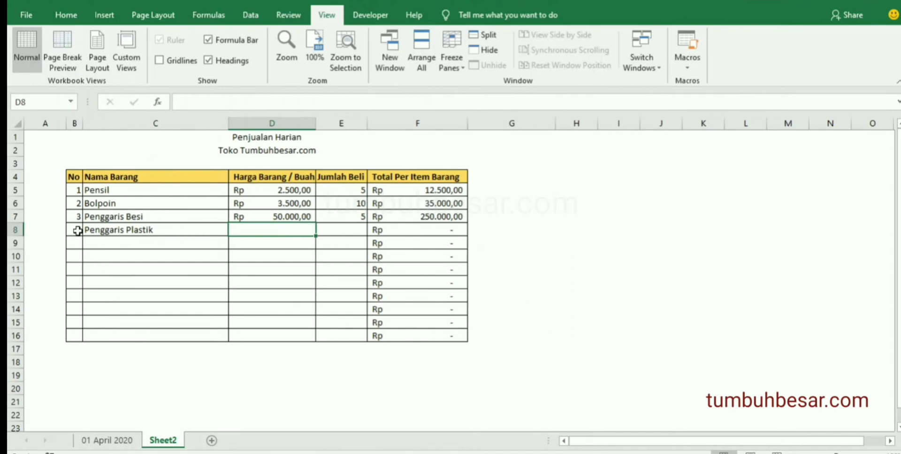
text(4000)
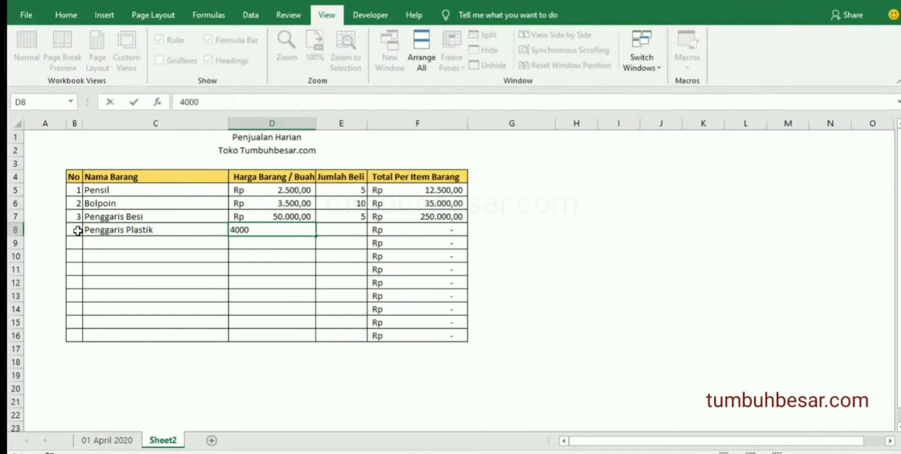
key(Tab)
text(7)
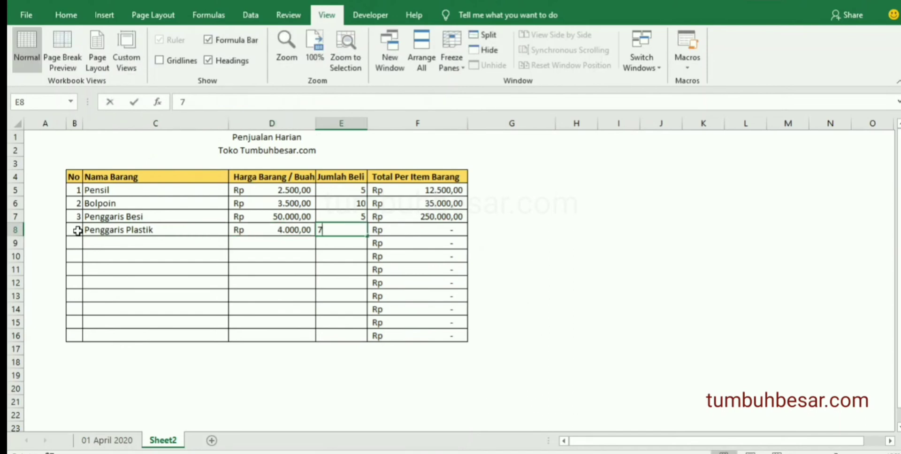
key(Return)
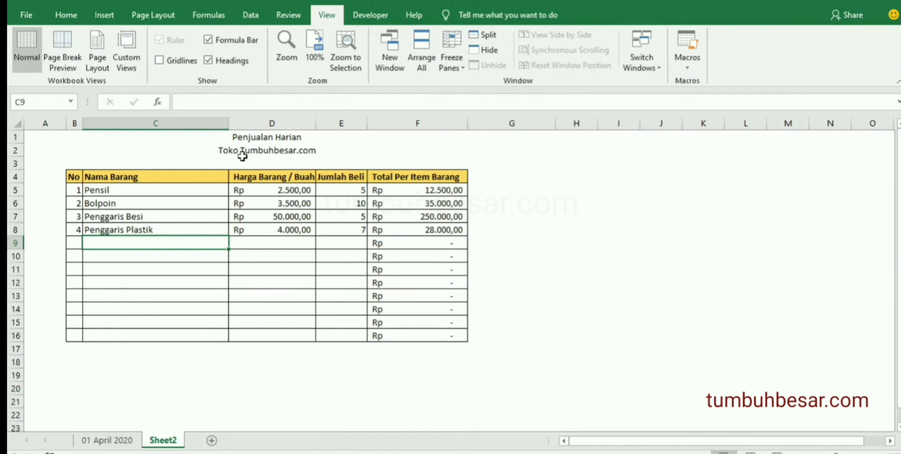
Step: Make the Penjualan Harian title in row 1 bold and set its font to Algerian
click(267, 138)
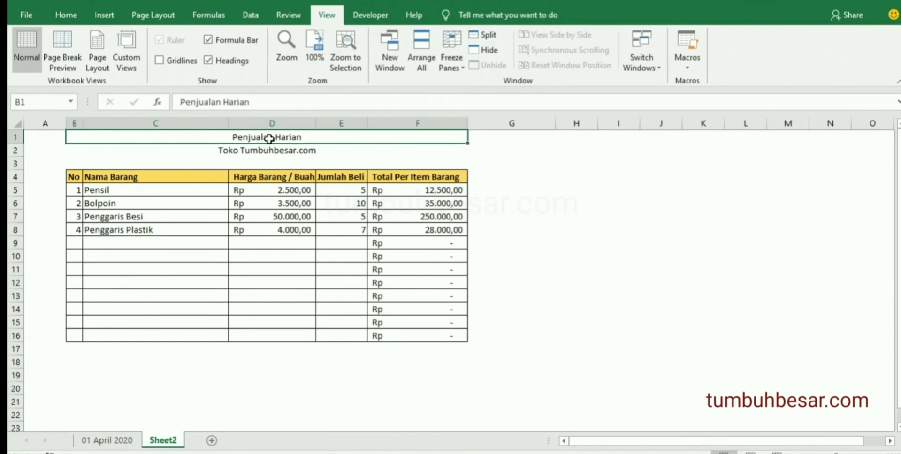
click(66, 22)
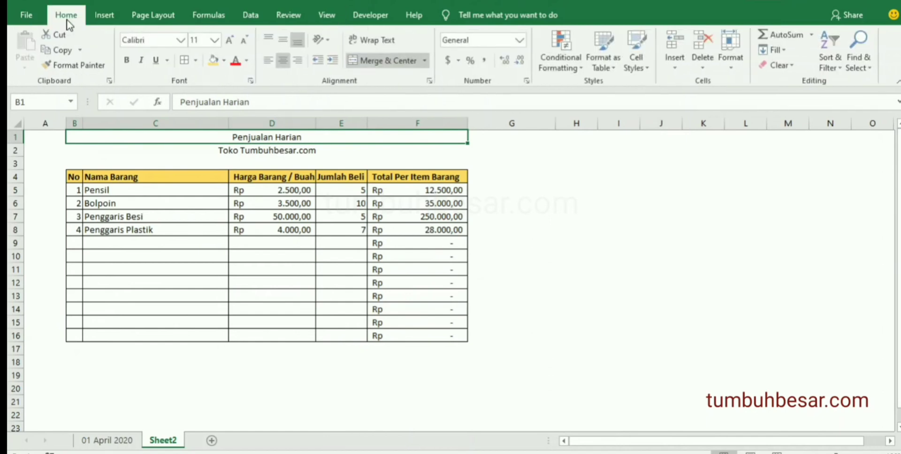
click(128, 60)
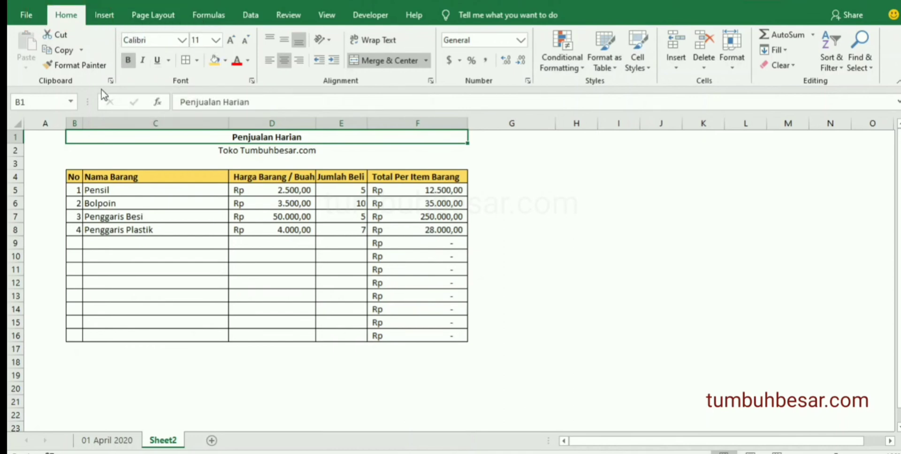
click(183, 43)
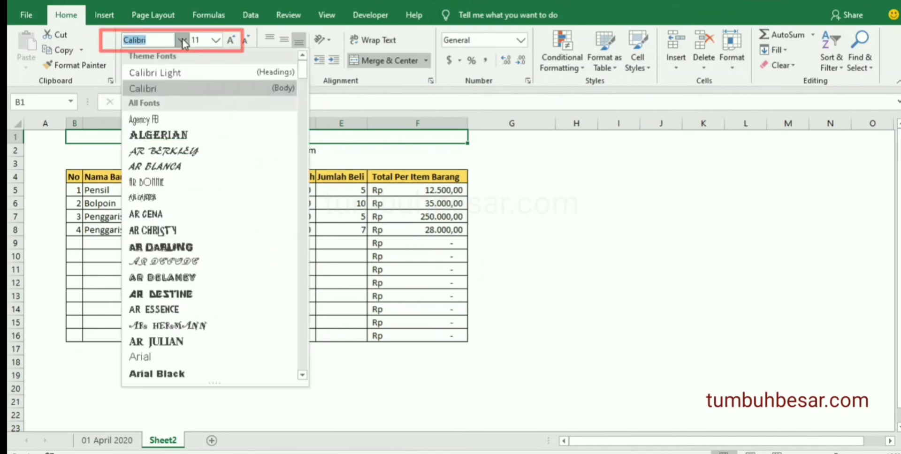
click(176, 136)
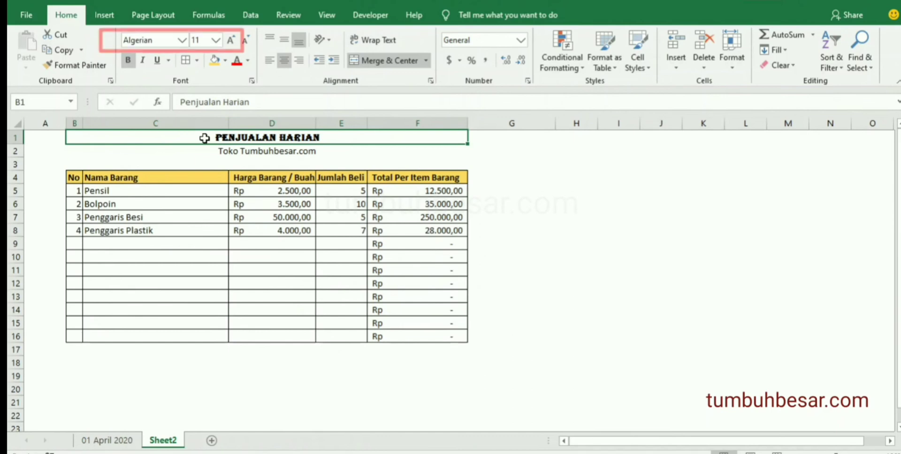
Step: Set the Penjualan Harian title's font size to 20 and make it italic
click(216, 40)
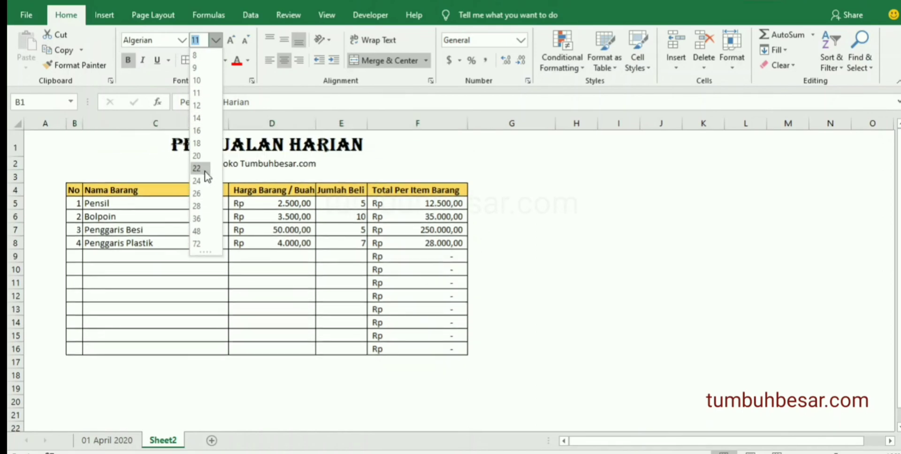
click(205, 169)
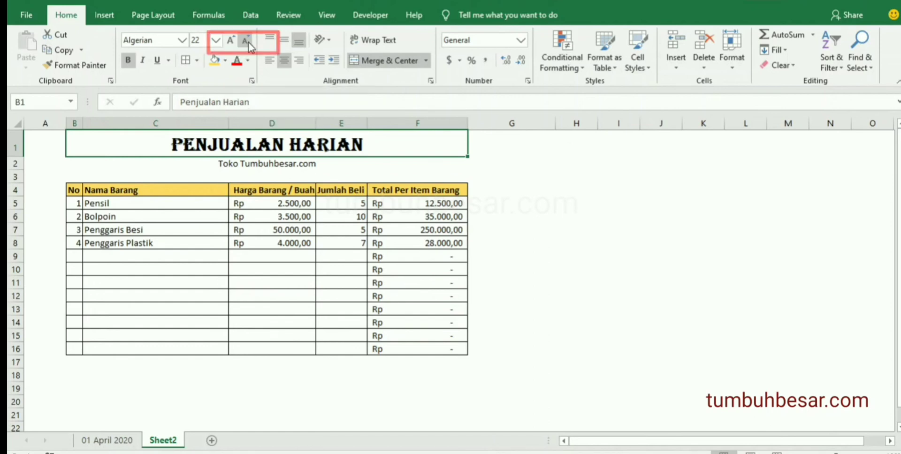
click(225, 41)
click(226, 41)
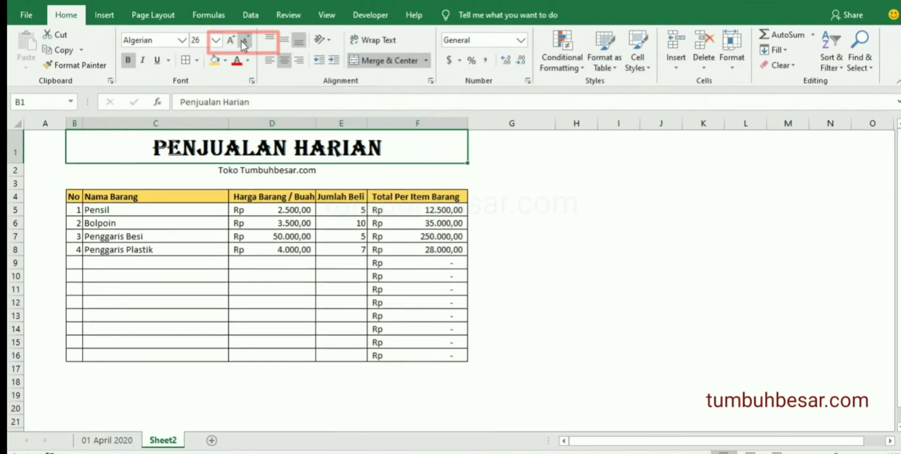
click(241, 41)
click(241, 41)
click(241, 41)
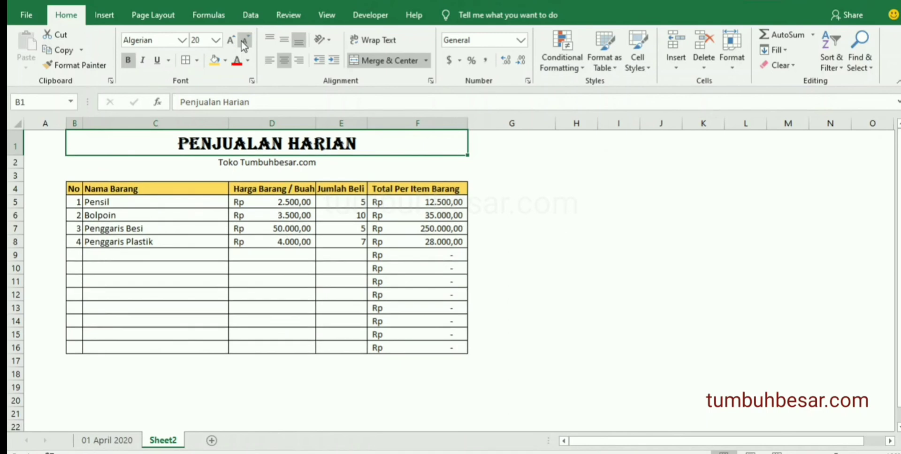
click(144, 64)
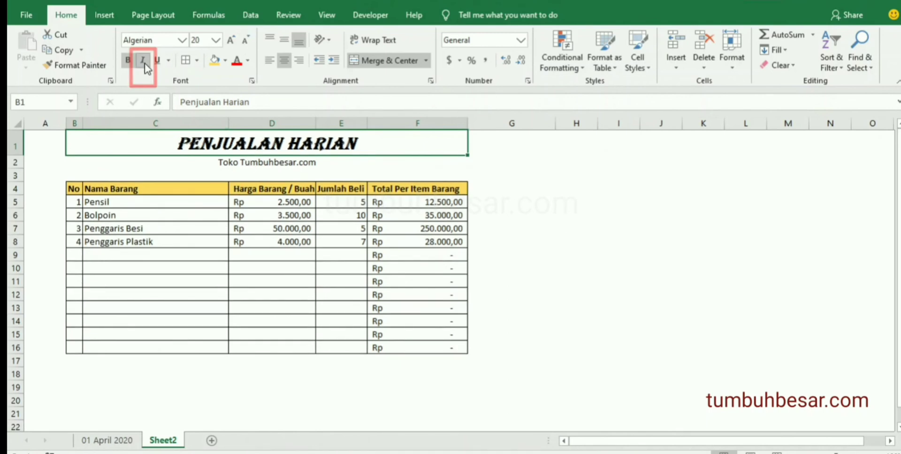
Step: Copy the formatting of the Penjualan Harian title to the Toko Tumbuhbesar.com line in row 2 using Format Painter
click(287, 165)
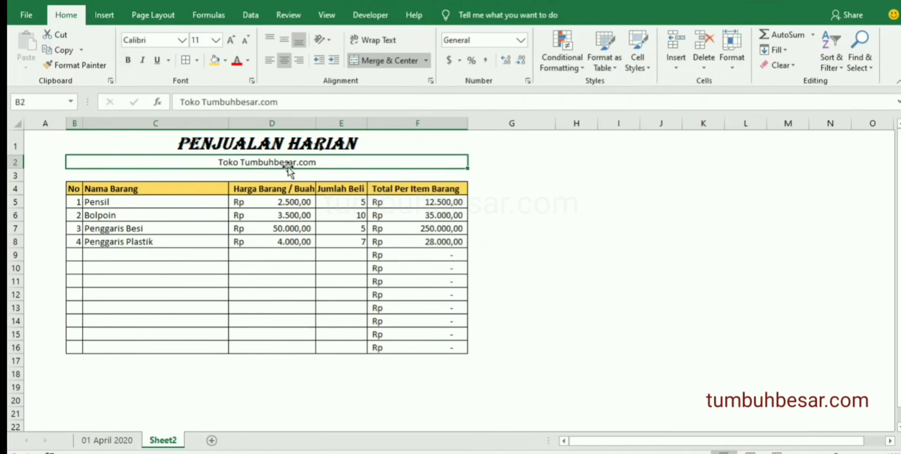
click(268, 145)
click(79, 69)
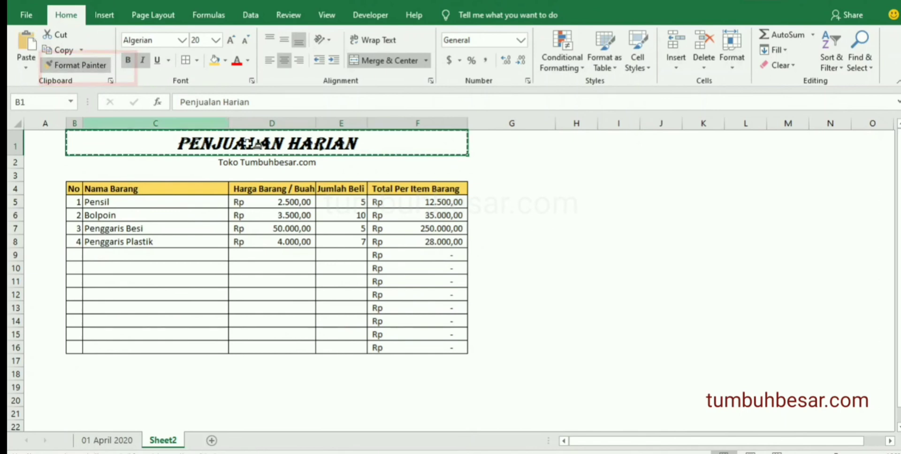
click(273, 161)
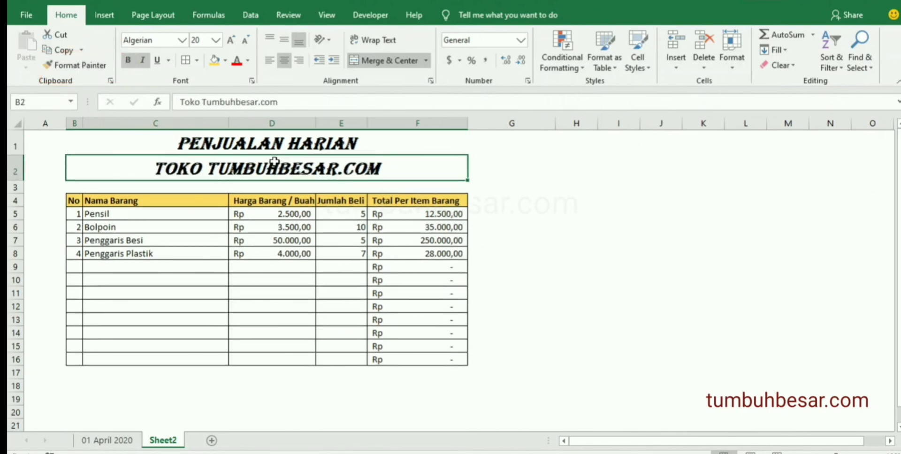
click(520, 210)
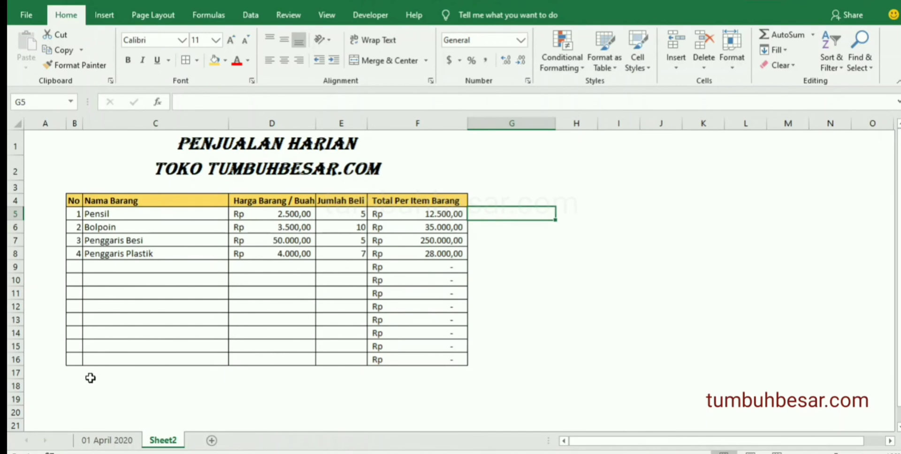
Step: Enter the label TOTAL in cell C17, directly below the table
click(75, 374)
click(104, 374)
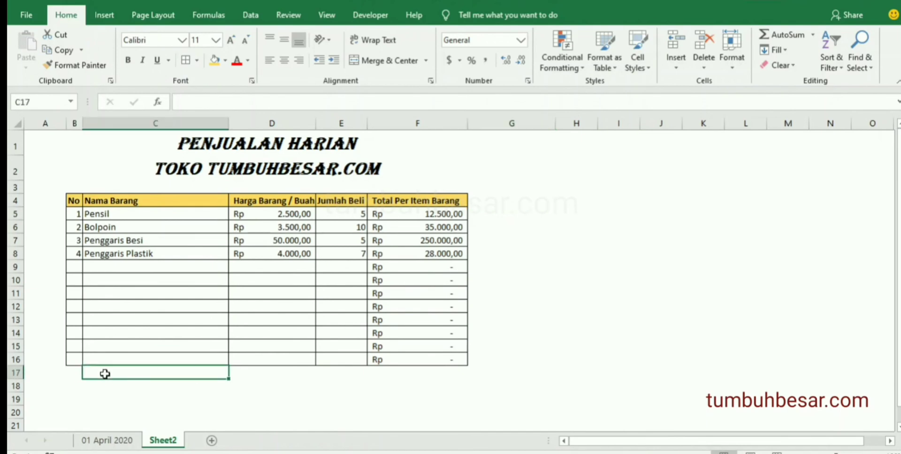
text(to)
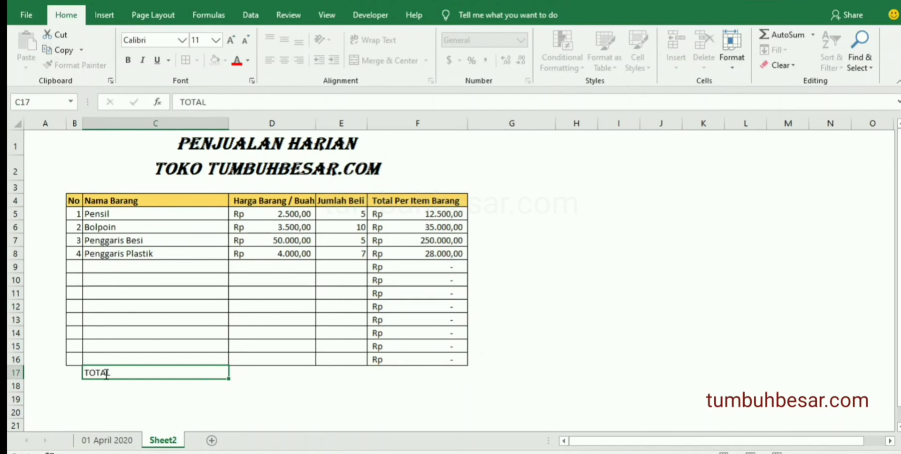
text(TAL)
key(Return)
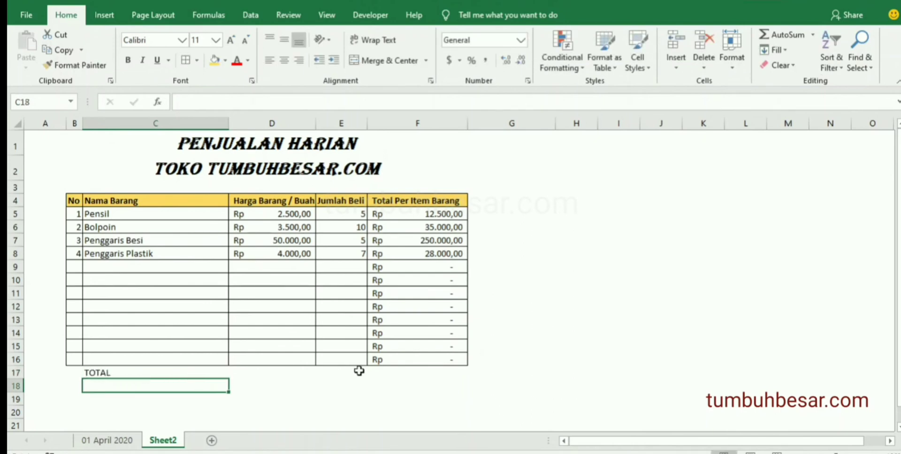
click(398, 374)
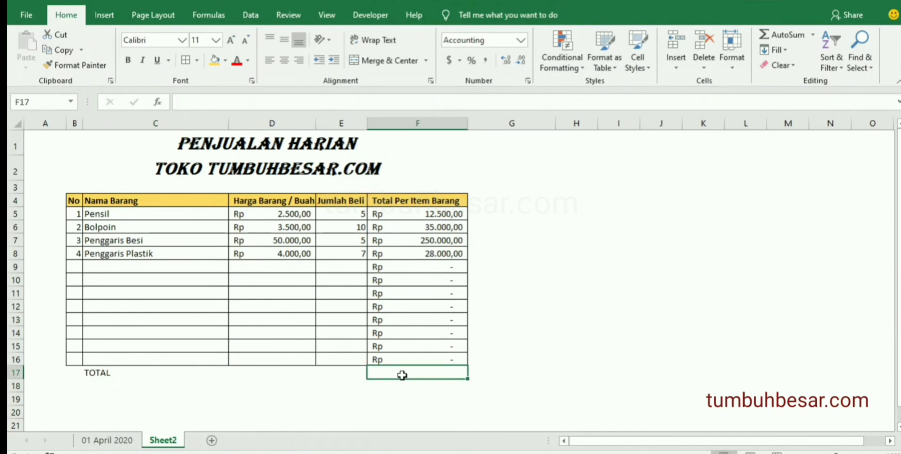
click(427, 212)
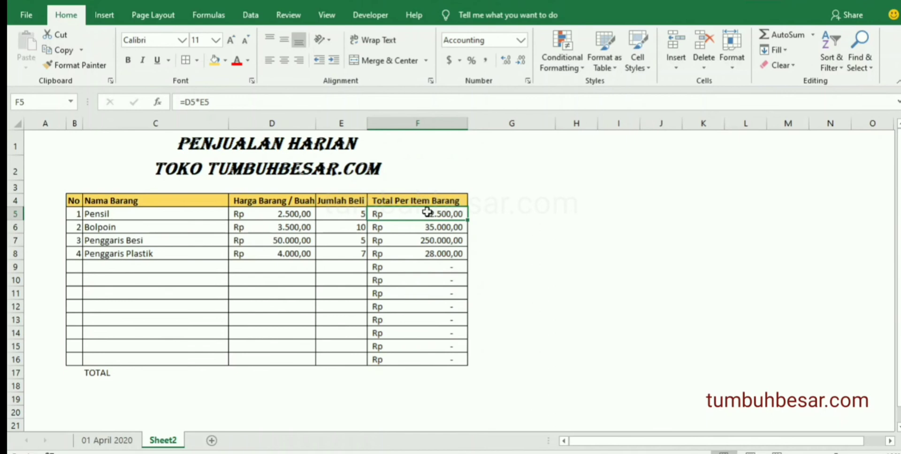
click(434, 362)
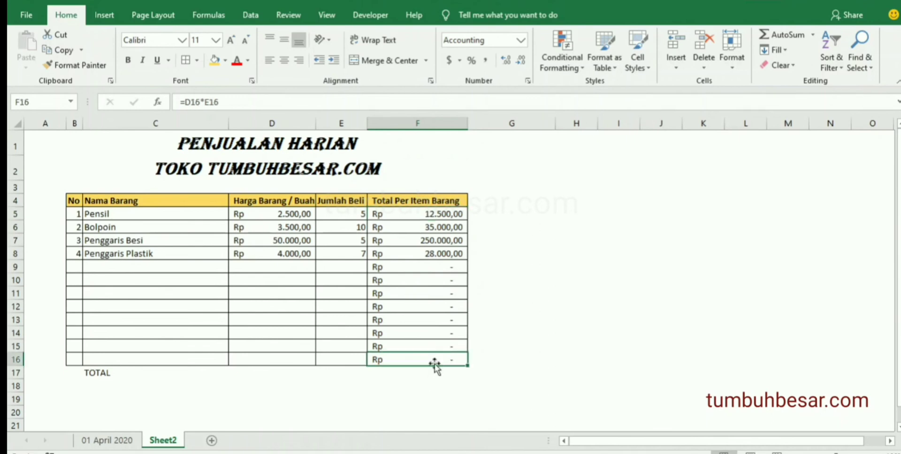
click(430, 215)
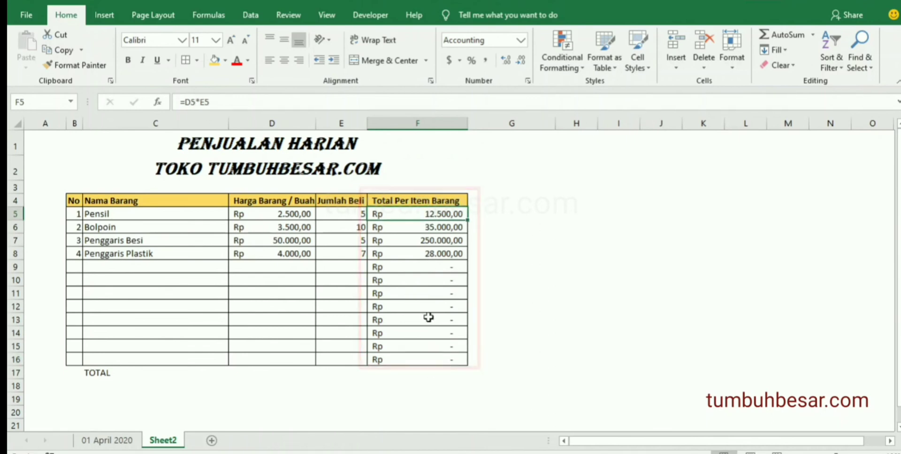
click(429, 361)
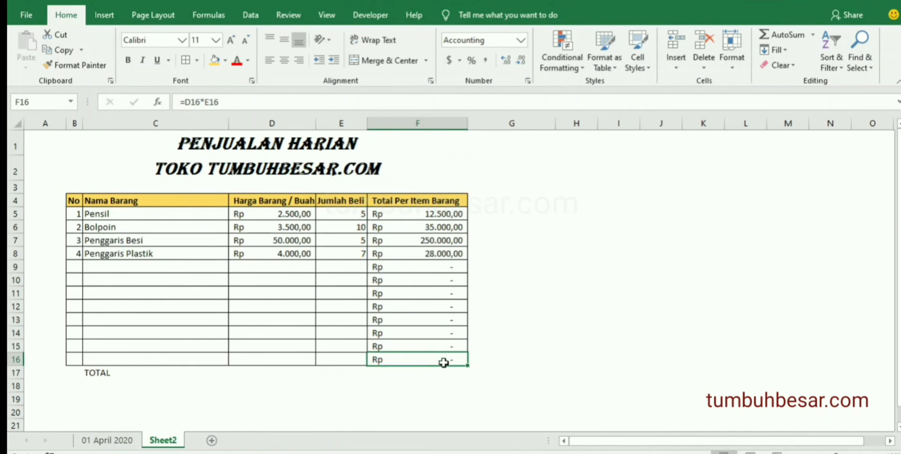
Step: Try to total the item amounts in F17 by adding the cells one by one, as =F5+F6+F7+F8+F9
click(436, 378)
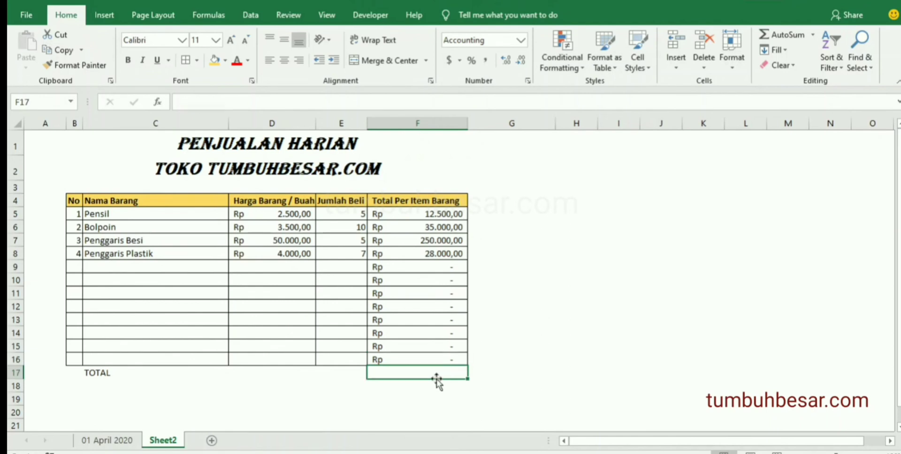
text(=)
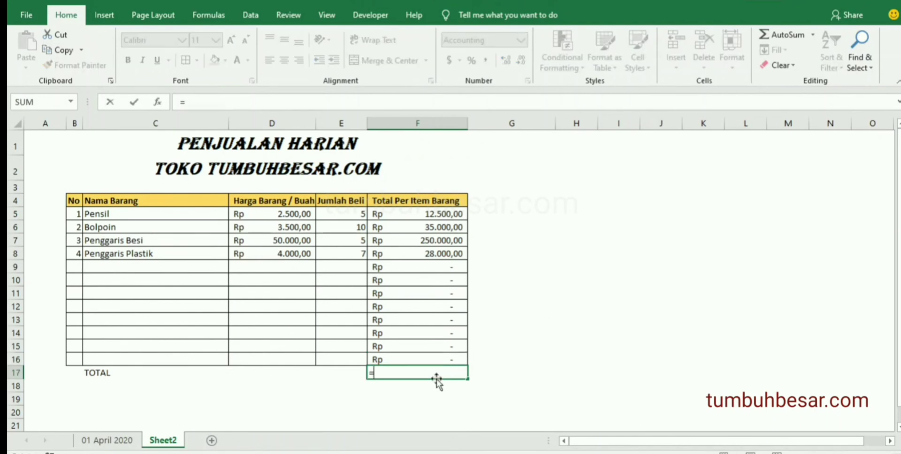
click(442, 213)
text(+)
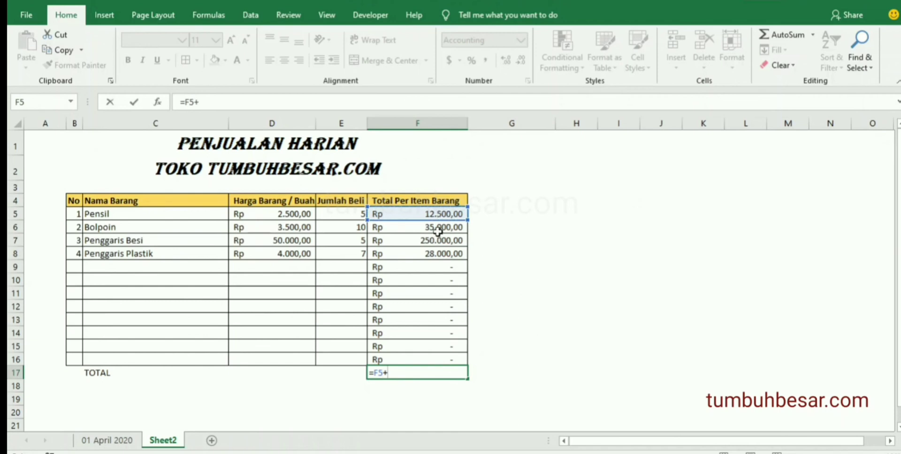
click(438, 229)
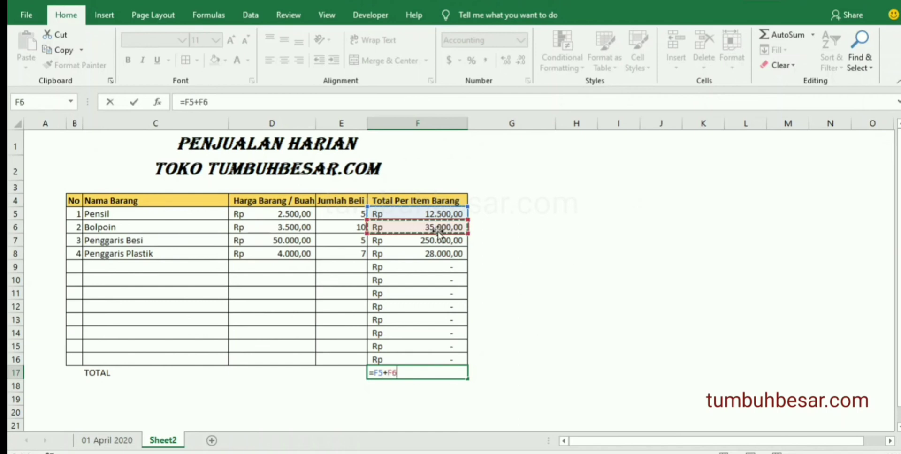
text(+)
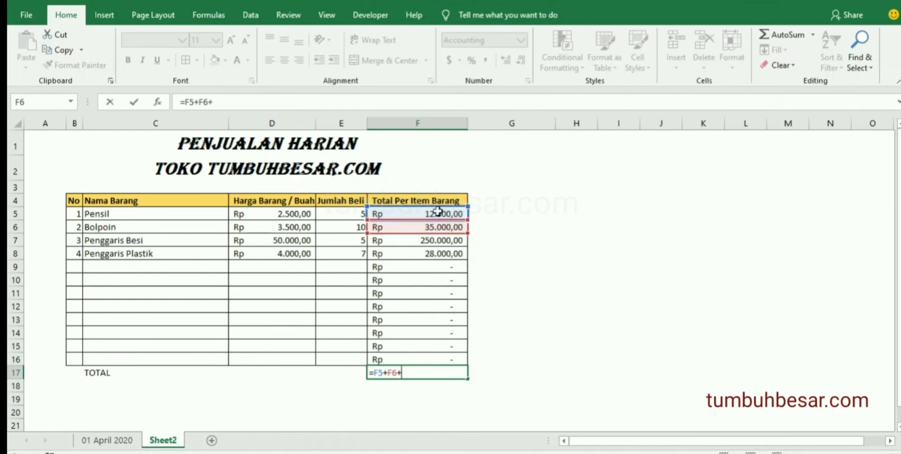
click(436, 240)
text(+)
click(436, 256)
text(+)
click(417, 268)
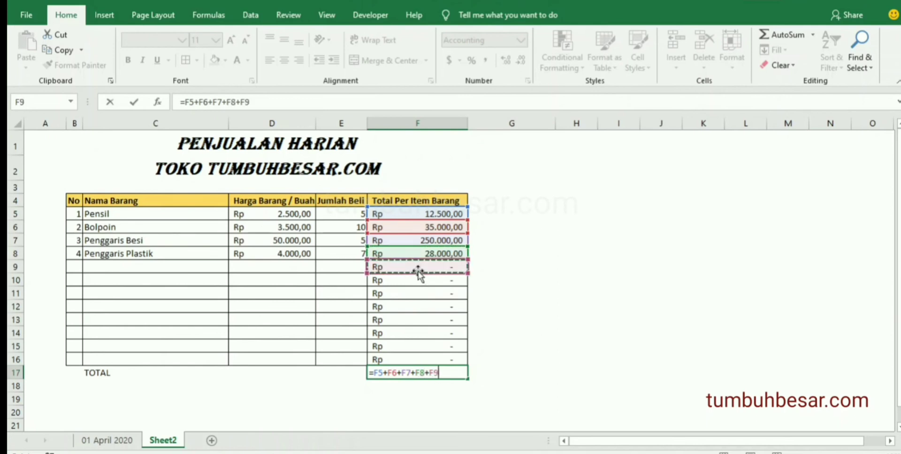
text(+)
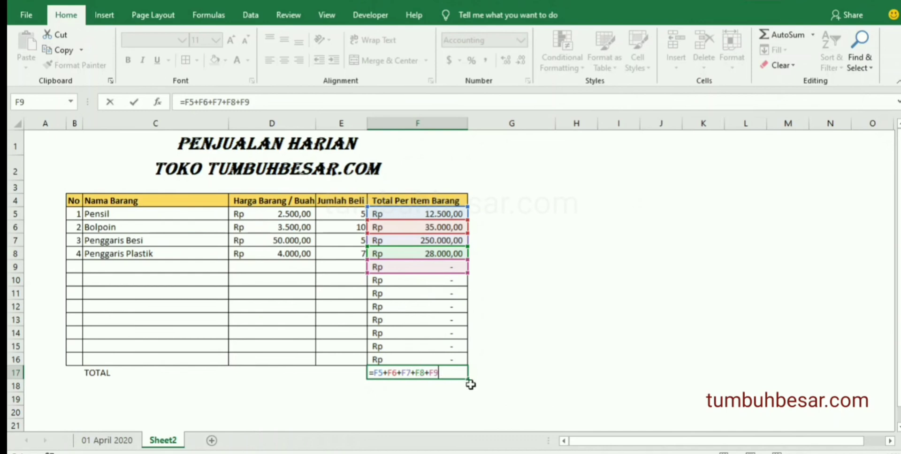
Step: Erase the cell-by-cell addition from the F17 formula back to the equals sign
key(BackSpace)
key(BackSpace)
key(BackSpace)
key(BackSpace)
key(BackSpace)
key(BackSpace)
key(BackSpace)
key(BackSpace)
key(BackSpace)
key(BackSpace)
key(BackSpace)
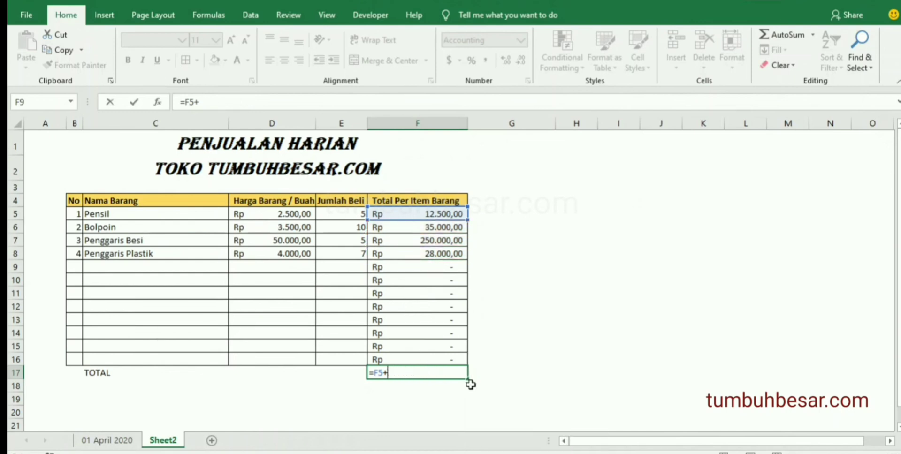
key(BackSpace)
key(BackSpace)
key(BackSpace)
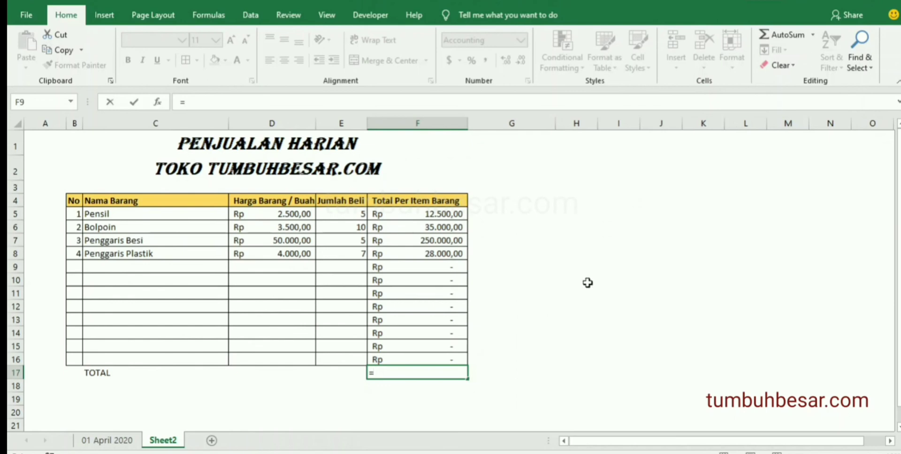
click(799, 35)
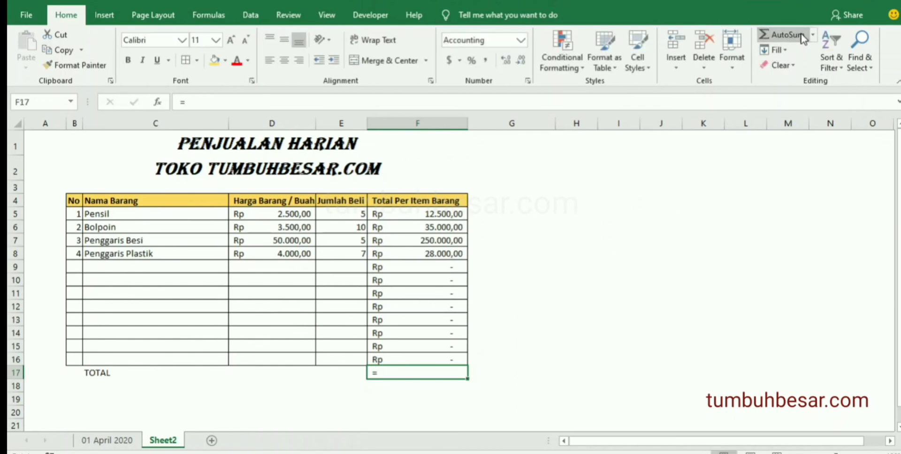
click(812, 35)
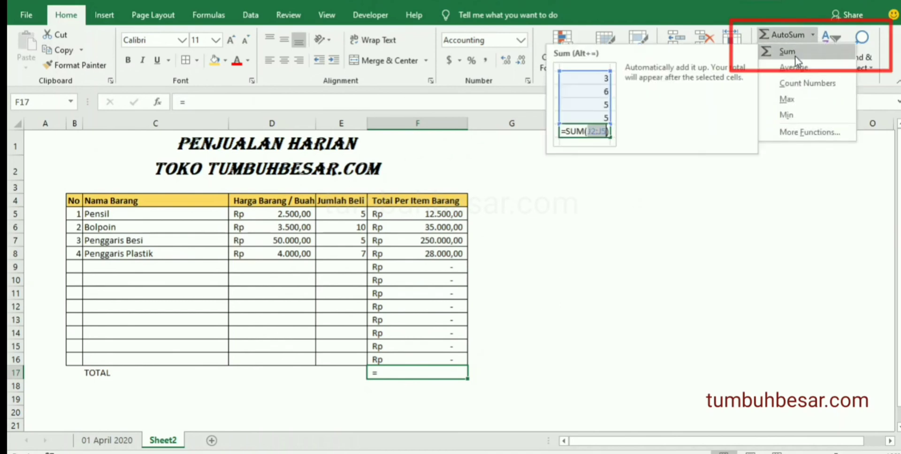
click(399, 377)
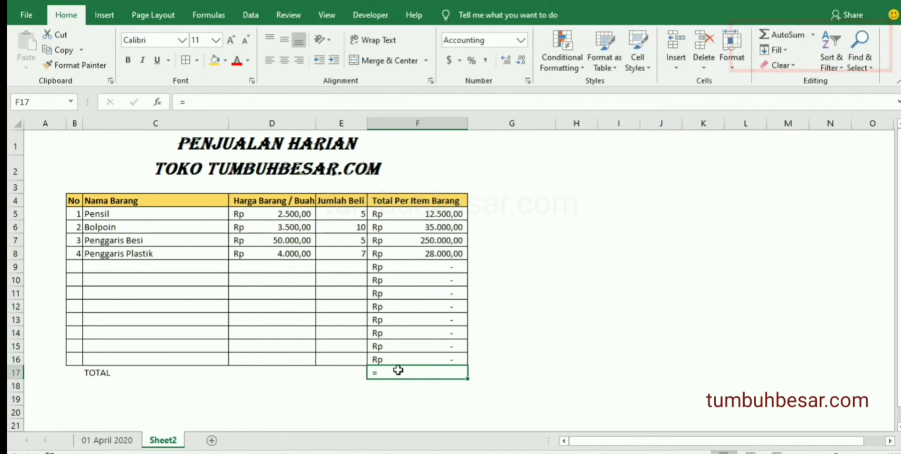
Step: Enter the formula =SUM(F5:F16) in F17 to total the Total Per Item Barang column
double_click(399, 370)
text(=s)
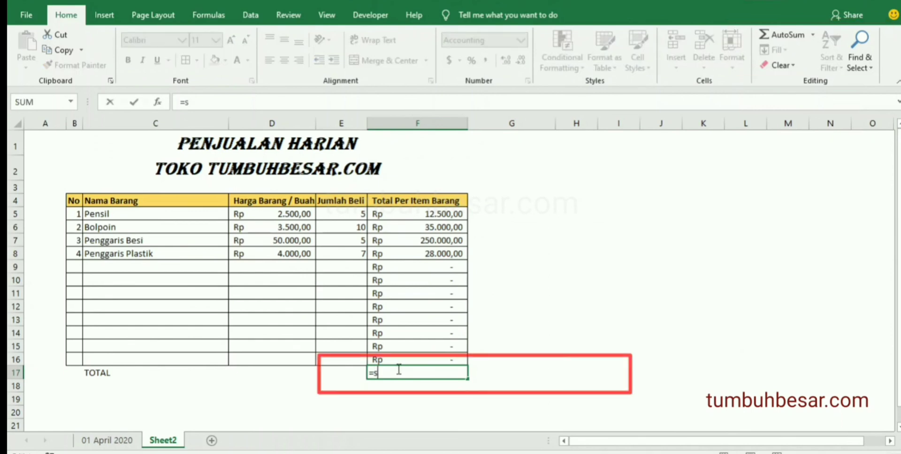
text(um)
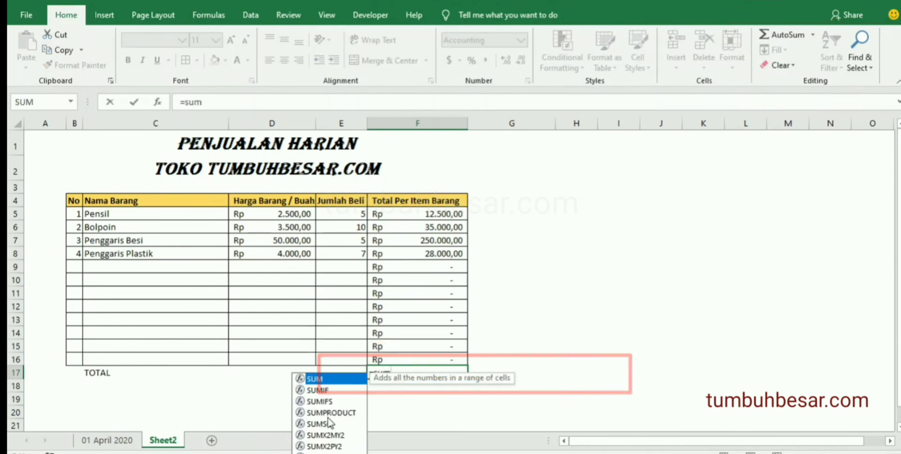
double_click(319, 379)
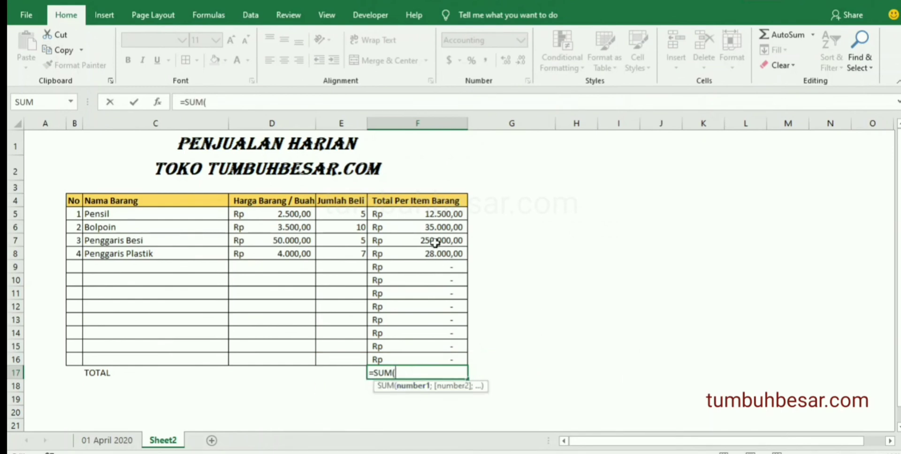
drag(437, 213, 433, 358)
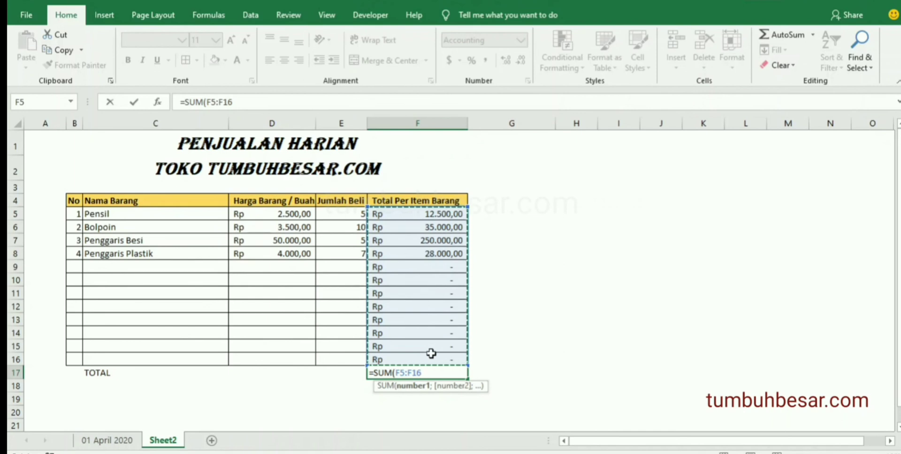
text())
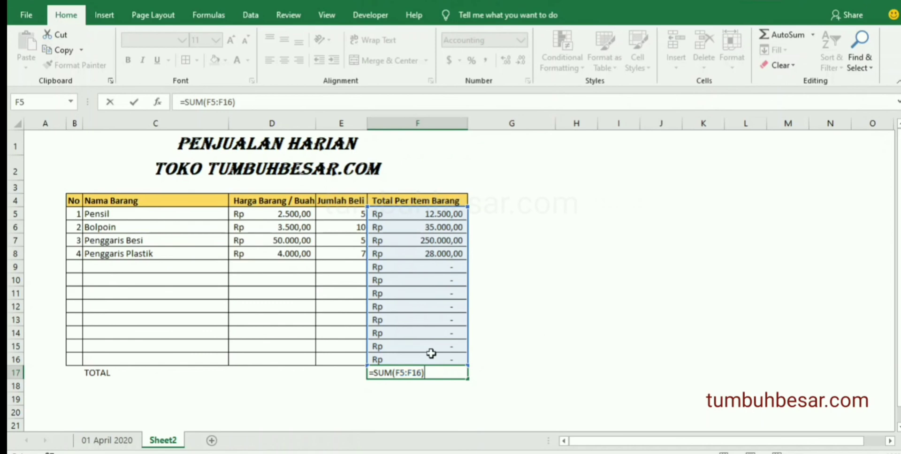
key(Return)
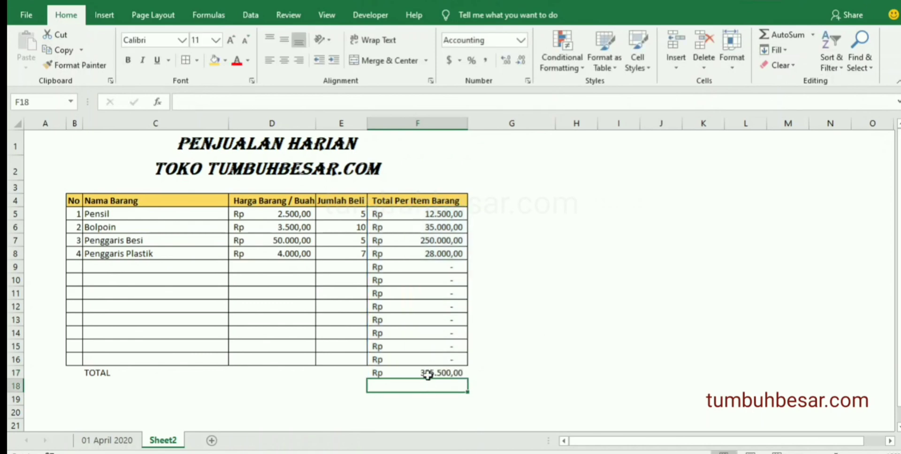
Step: Check the grand total by adding the item totals in H16 as =F5+F6+F7+F8, and undo that entry
click(429, 374)
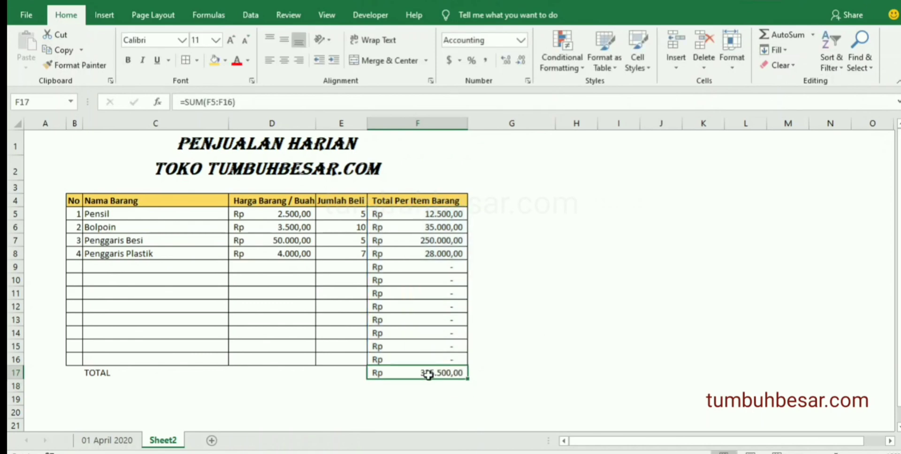
click(515, 355)
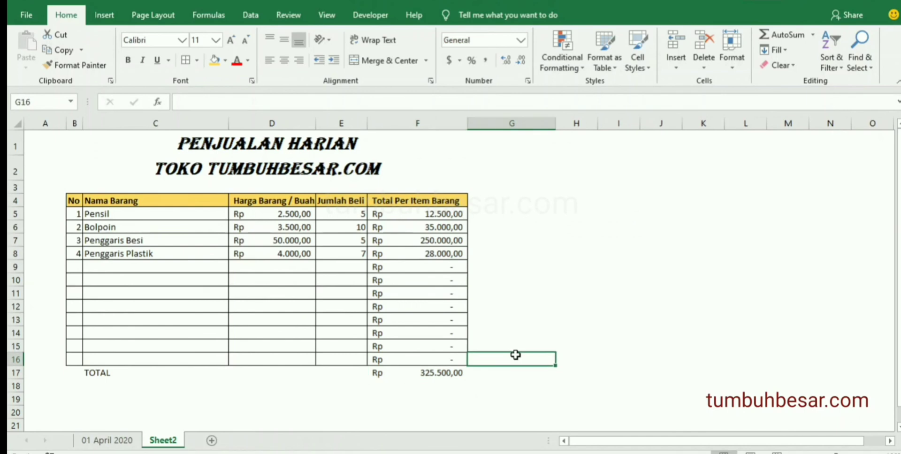
key(Right)
text(=)
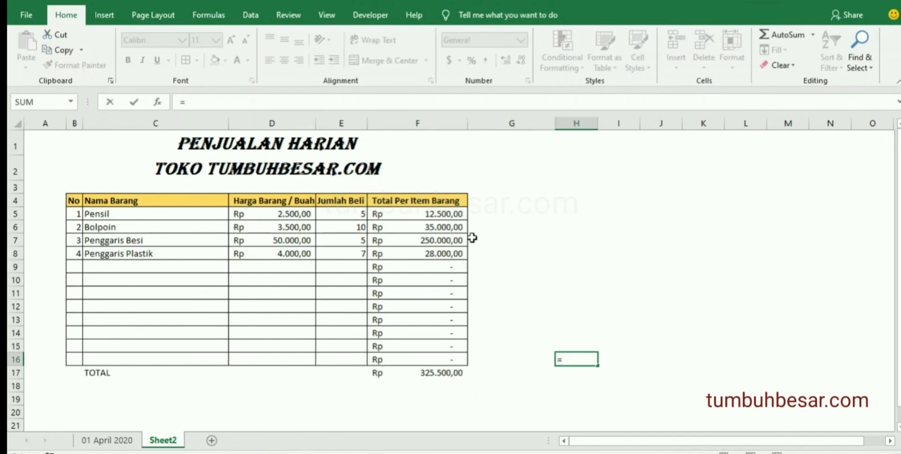
click(444, 219)
text(+)
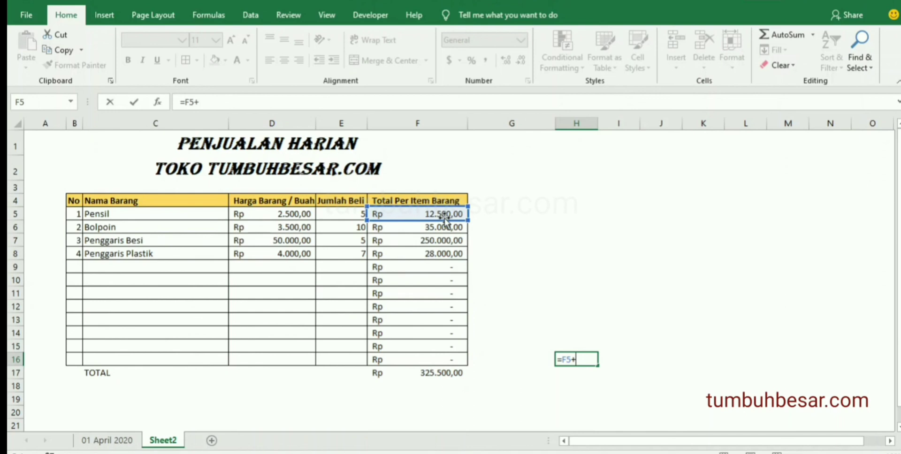
click(448, 227)
text(+)
click(442, 238)
text(+)
click(431, 254)
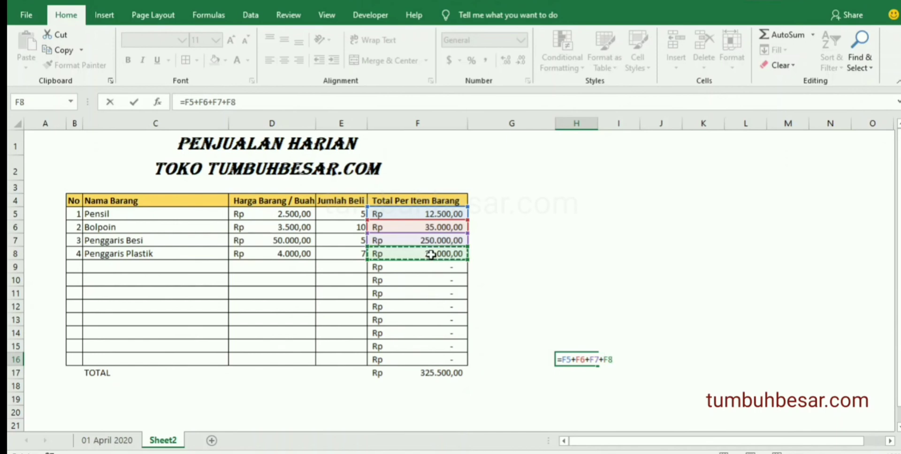
key(Return)
key(Up)
key(ctrl+z)
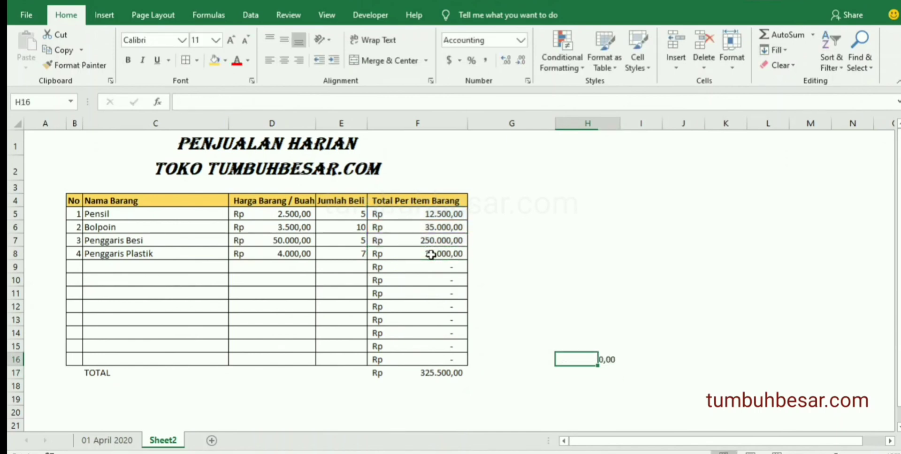
Step: Apply Thick Outside Borders around the total row, cells B17:F17
key(Left)
key(Left)
key(Left)
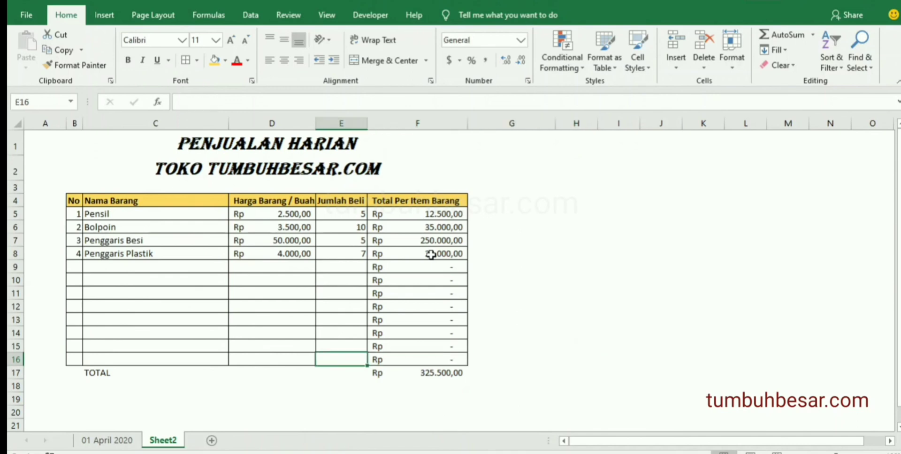
key(Down)
key(Right)
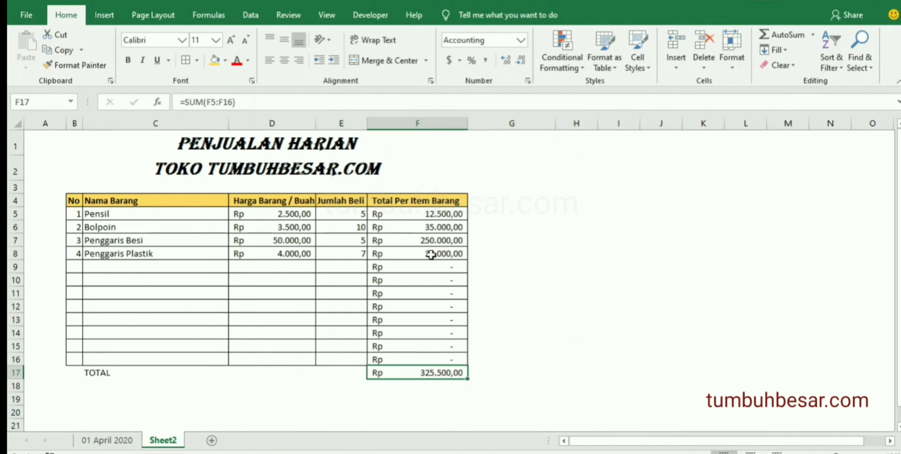
key(shift+Left)
key(shift+Left)
key(shift+Left)
key(shift+Left)
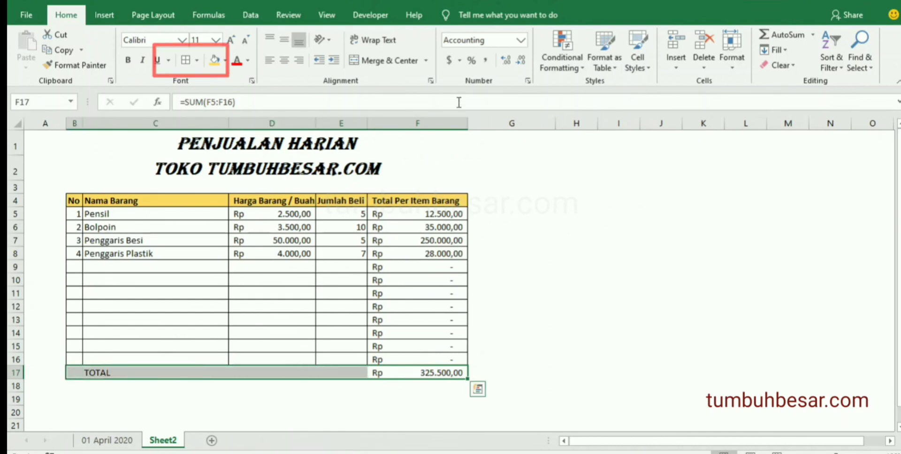
click(197, 61)
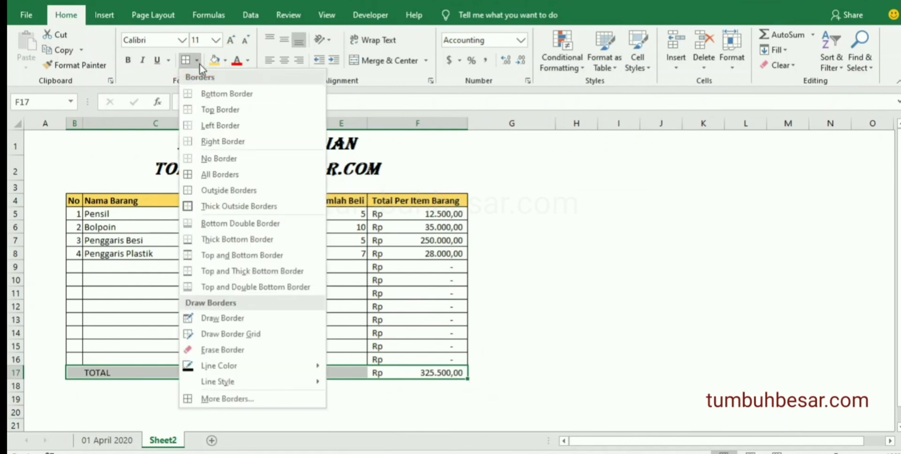
click(245, 212)
click(548, 349)
Step: Merge and center the TOTAL label across B17:E17 and give the merged cell a thick outside border
drag(345, 371, 77, 371)
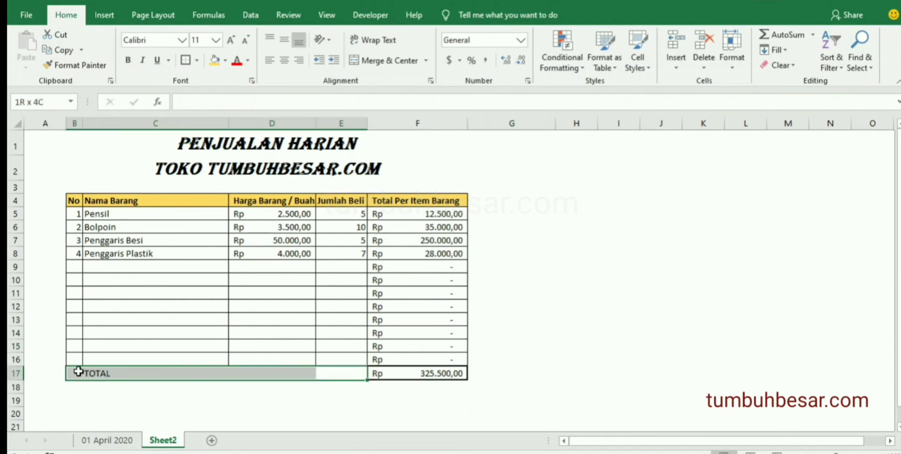
click(406, 57)
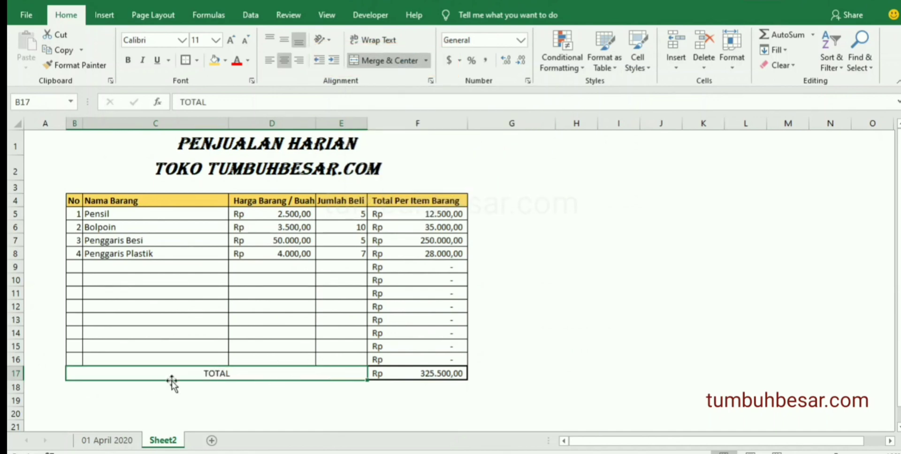
click(186, 60)
click(576, 331)
Step: Fill the total row B17:F17 with the same gold color as the header row
drag(441, 370, 301, 372)
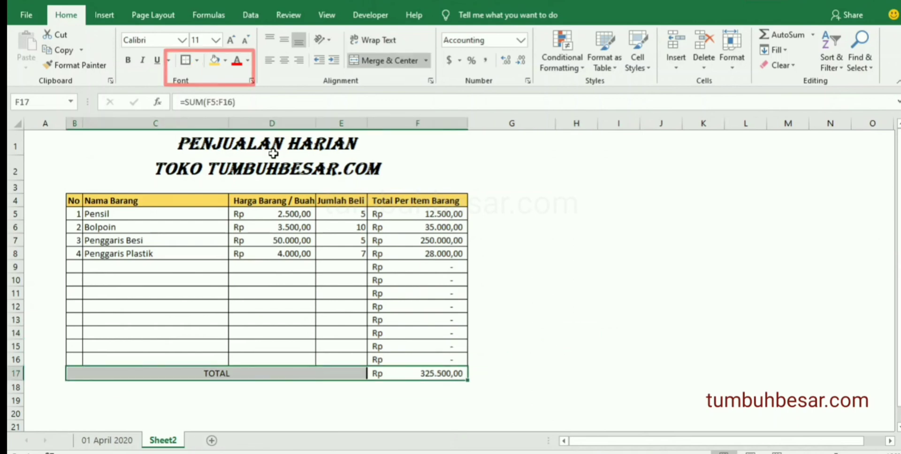
click(213, 61)
click(595, 332)
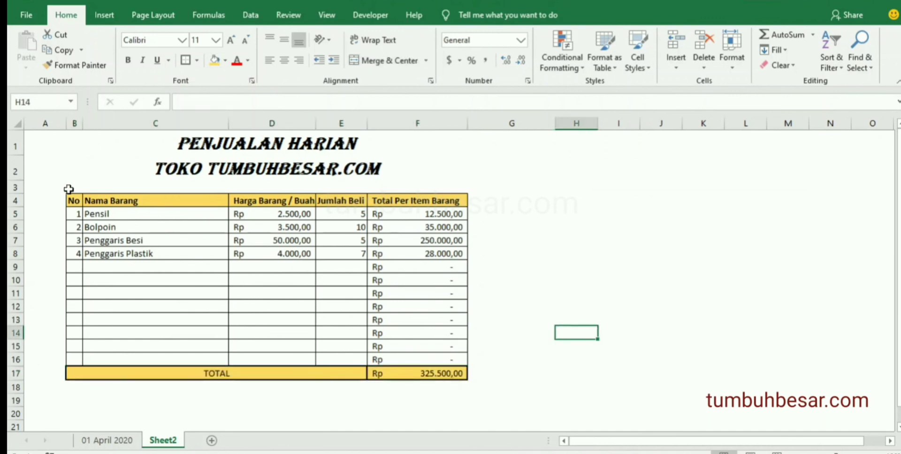
Step: Apply a thick outside border around the table's header and item rows, B4:F16
drag(74, 197, 454, 362)
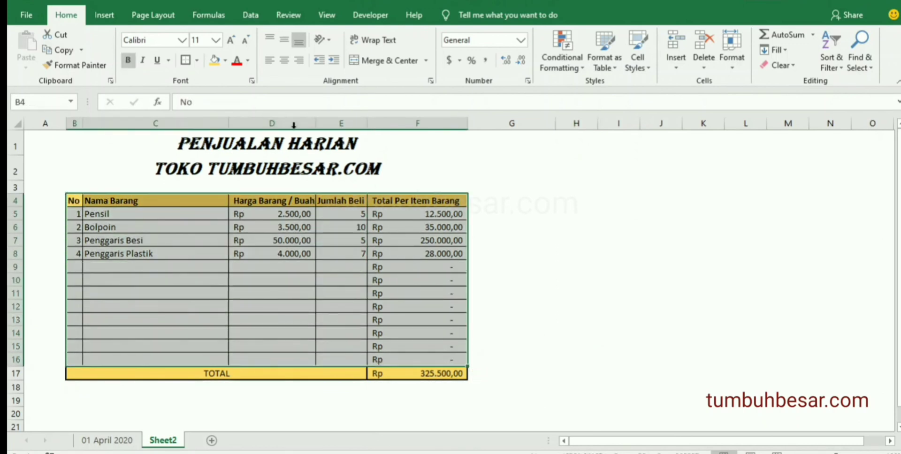
click(184, 60)
click(613, 279)
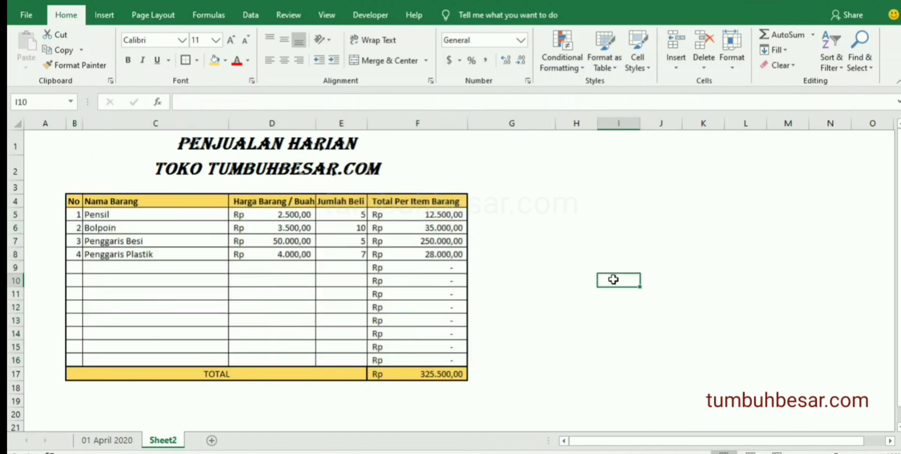
click(537, 298)
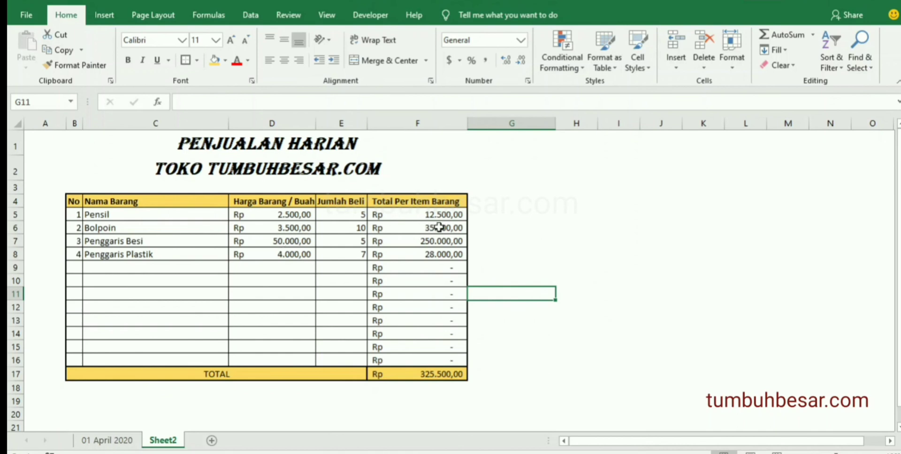
Step: Rename the worksheet Sheet2 as 02 April 2020
click(440, 377)
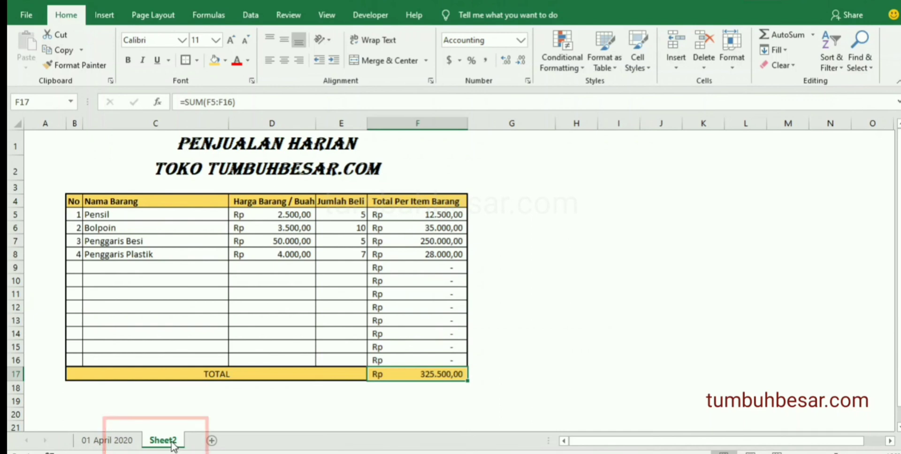
right_click(172, 443)
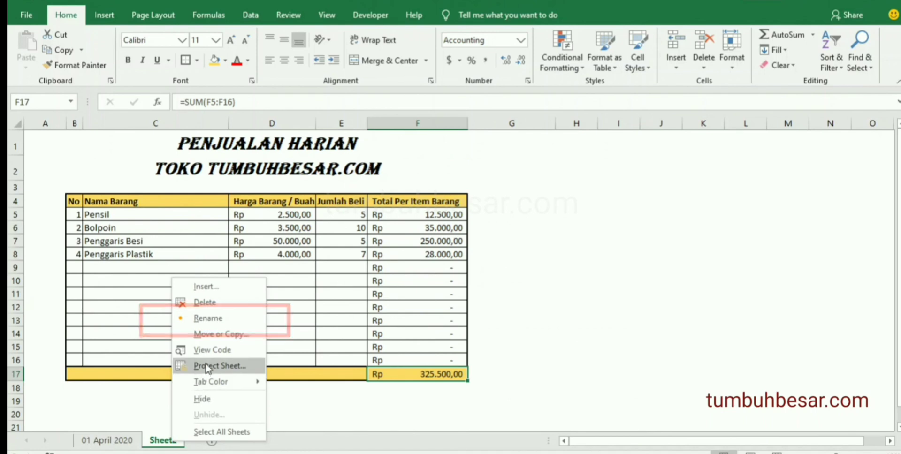
click(224, 322)
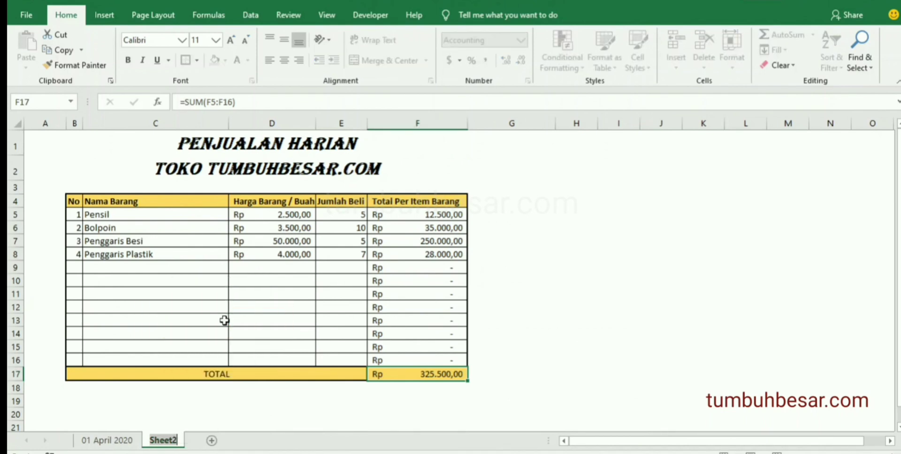
text(0)
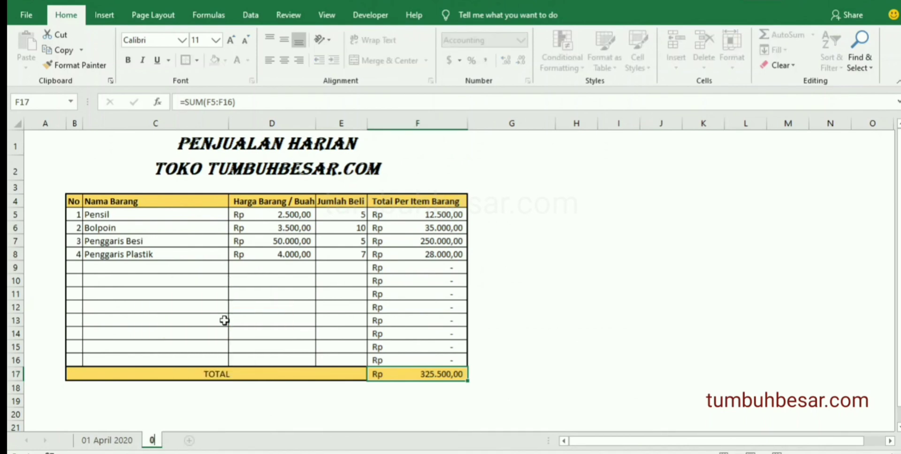
text(2 April 2020)
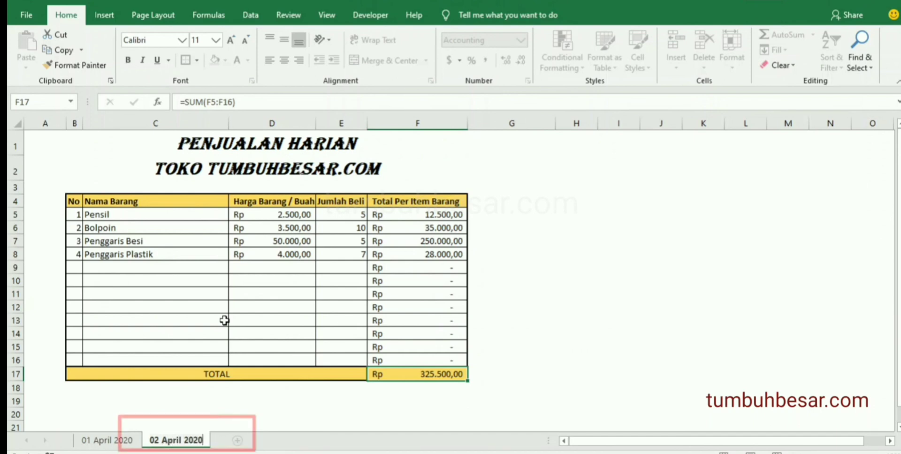
key(Return)
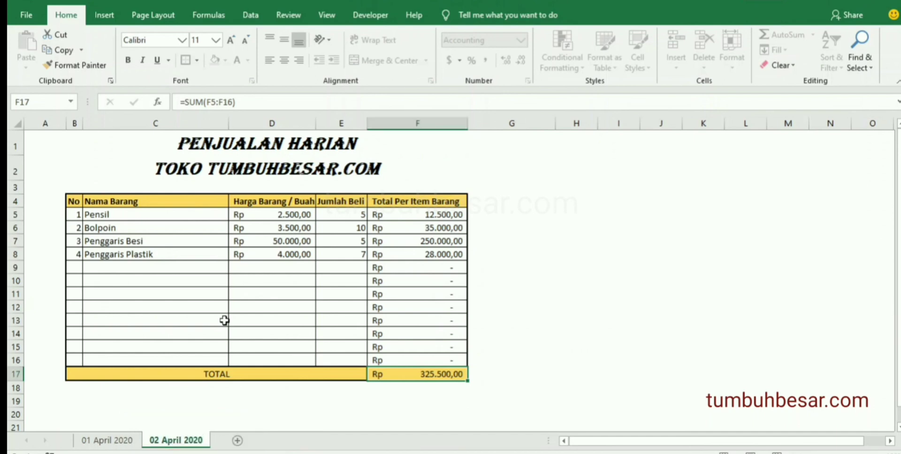
Step: Add a new worksheet and paste a copy of the sales table from the 02 April 2020 sheet at A1
click(242, 441)
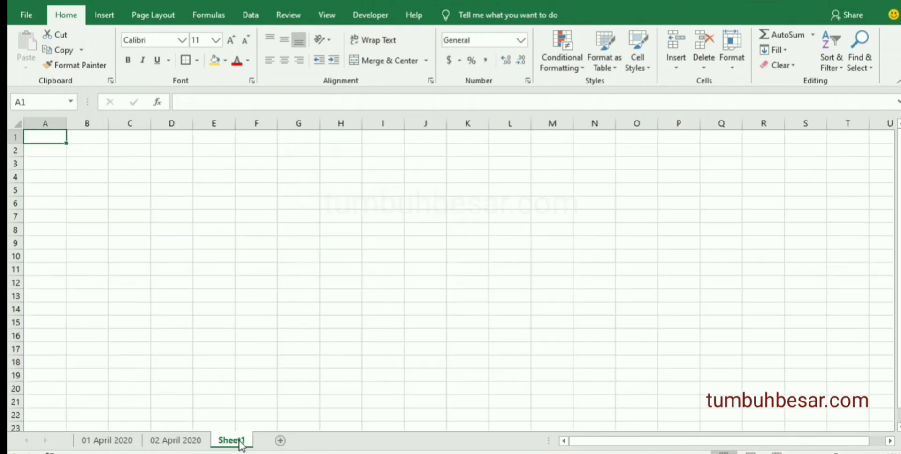
click(185, 442)
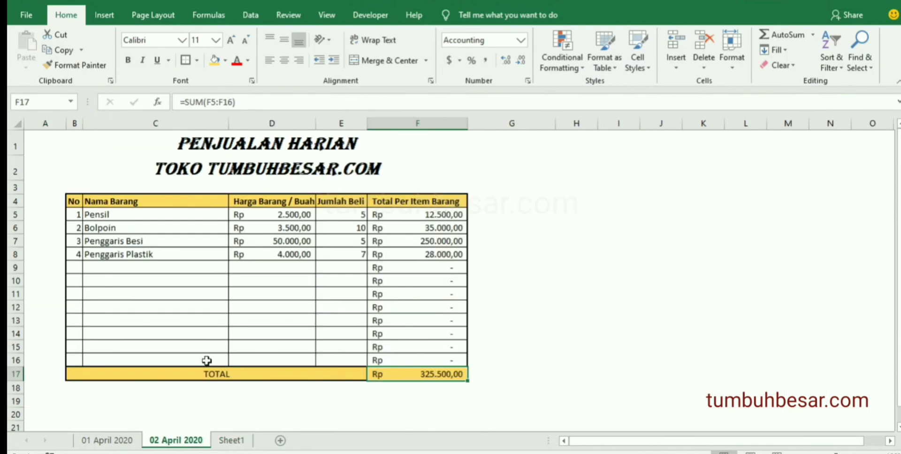
key(ctrl+a)
key(ctrl+c)
click(232, 441)
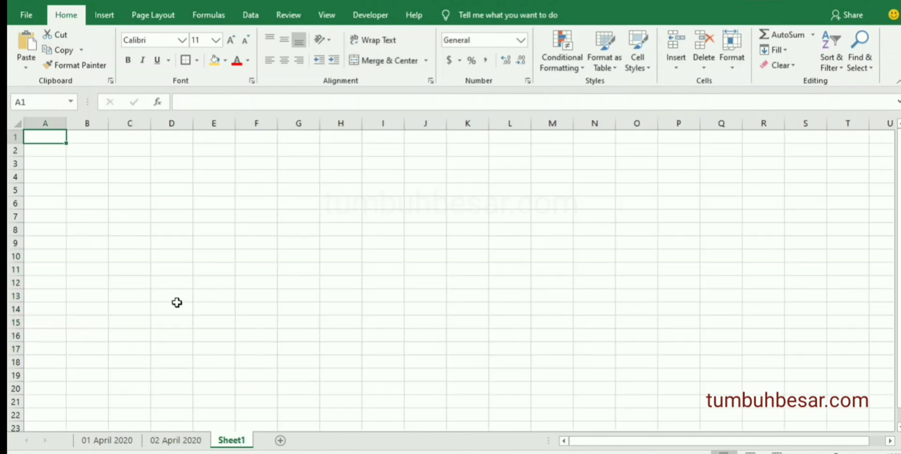
key(ctrl+v)
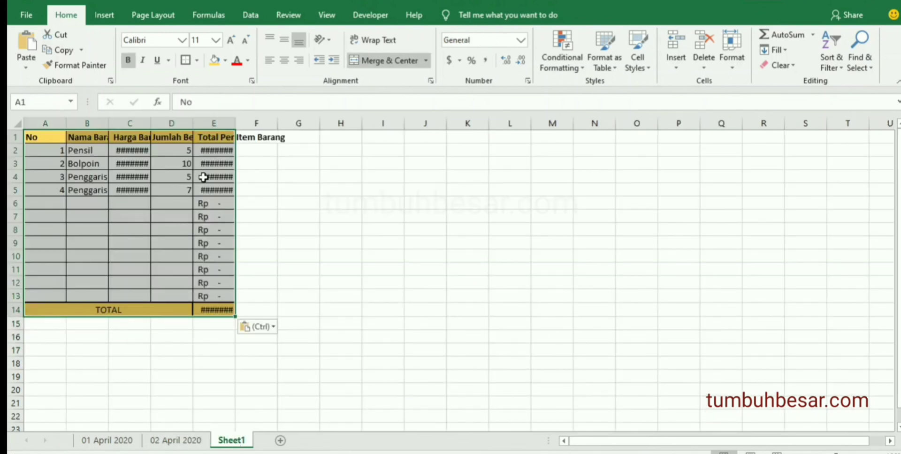
Step: Autofit all column widths on Sheet1 so the pasted table's contents fit
key(ctrl+a)
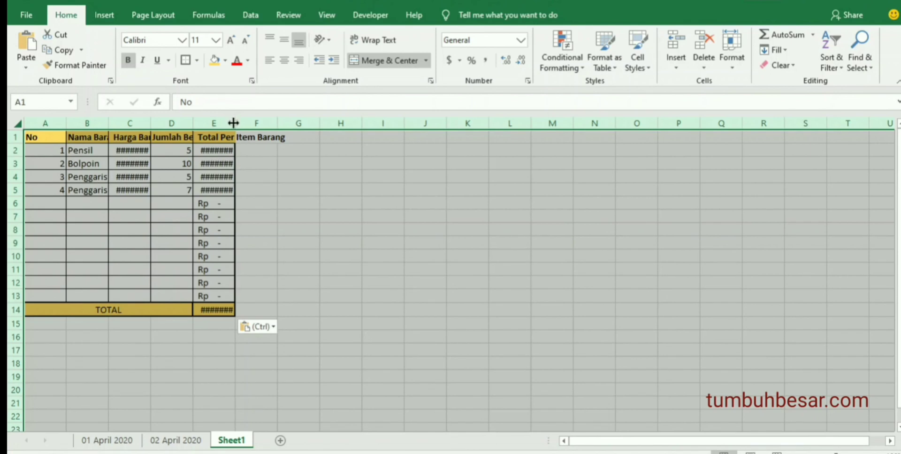
double_click(233, 122)
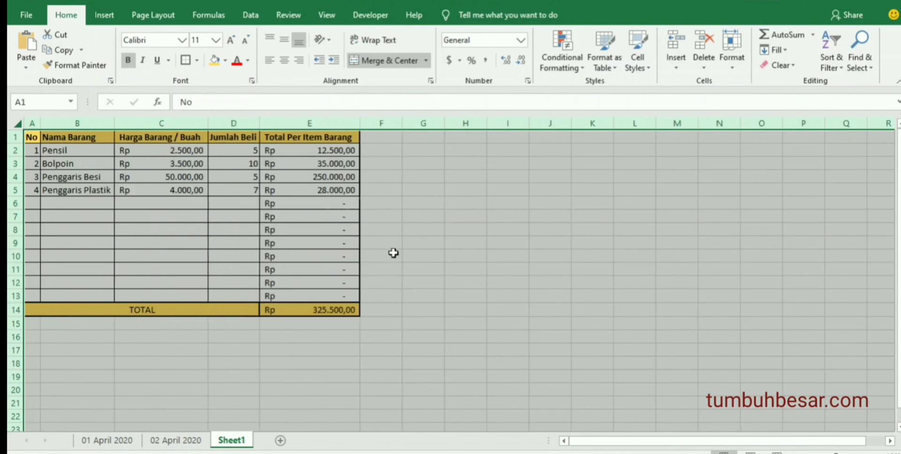
click(313, 217)
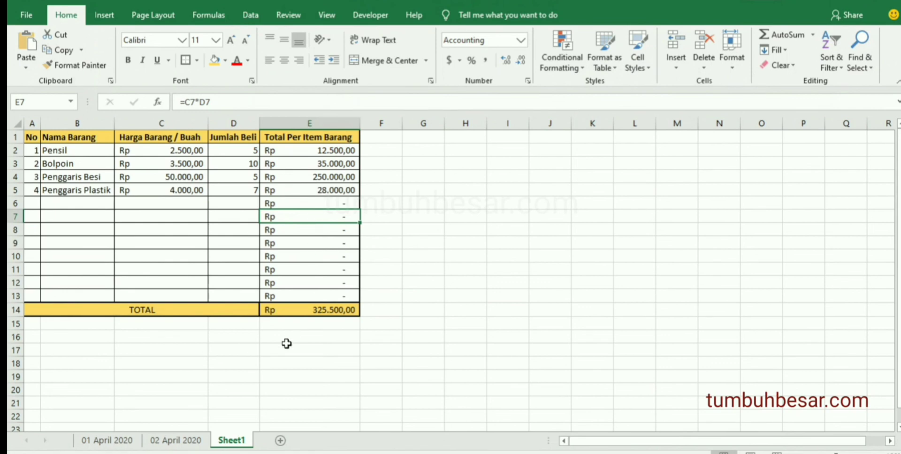
Step: Switch to the 02 April 2020 sheet and try selecting all of its cells
click(182, 441)
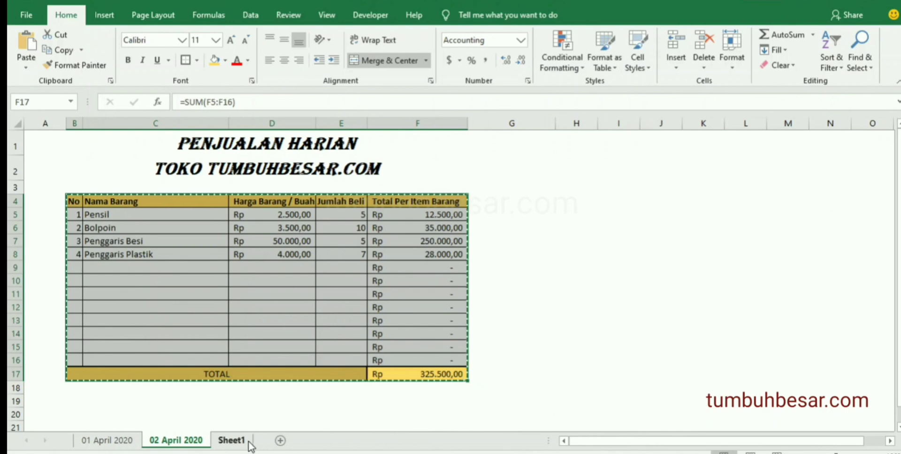
click(248, 444)
click(188, 442)
key(ctrl+a)
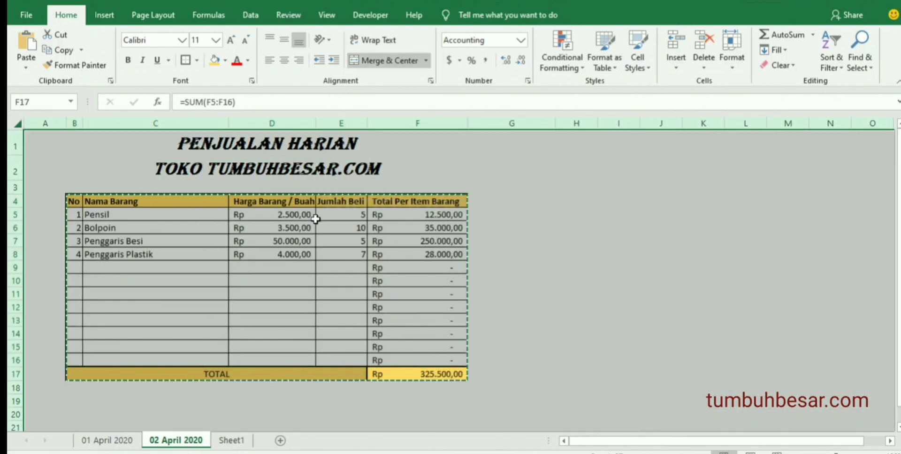
drag(320, 265, 597, 245)
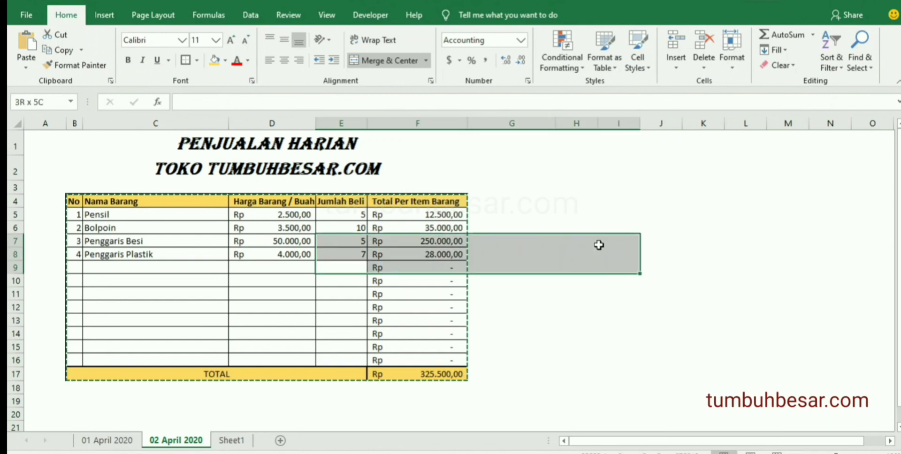
click(394, 296)
click(312, 297)
key(ctrl+a)
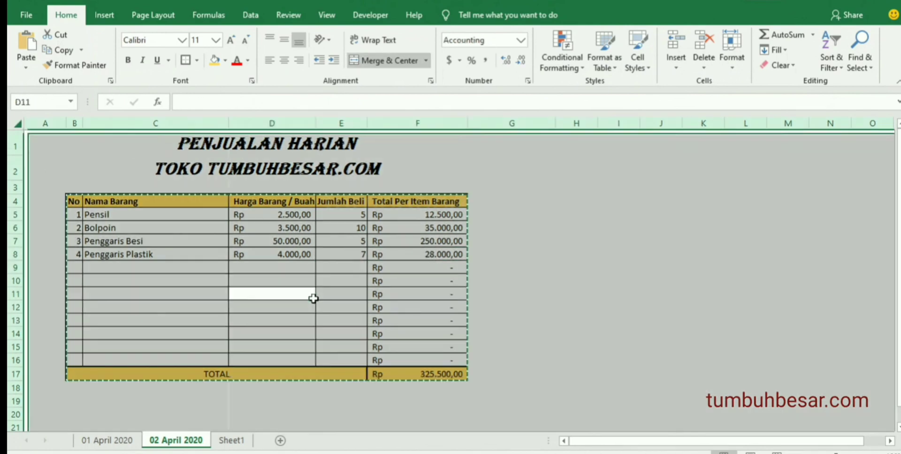
click(313, 298)
click(328, 309)
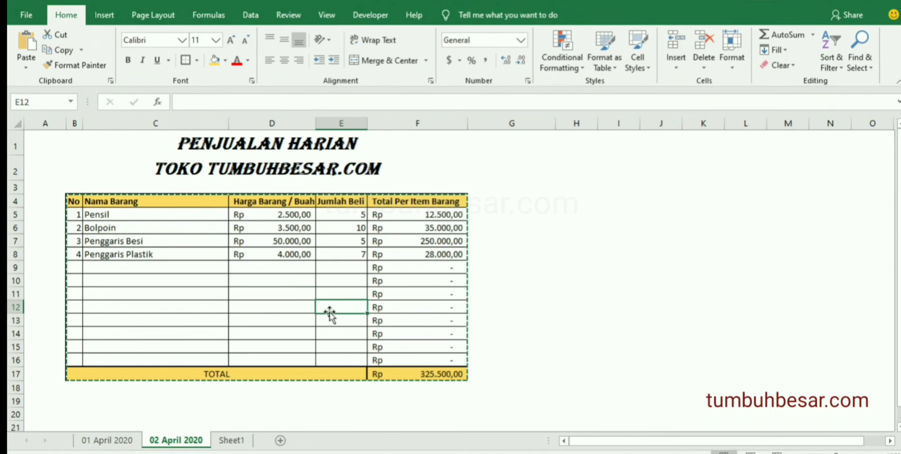
Step: Copy the entire 02 April 2020 sheet and paste it over Sheet1 starting at A1
key(ctrl+a)
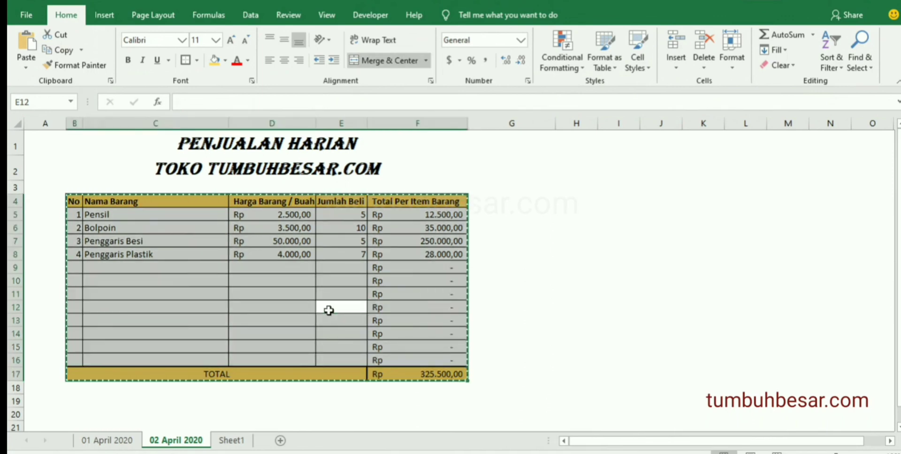
key(ctrl+a)
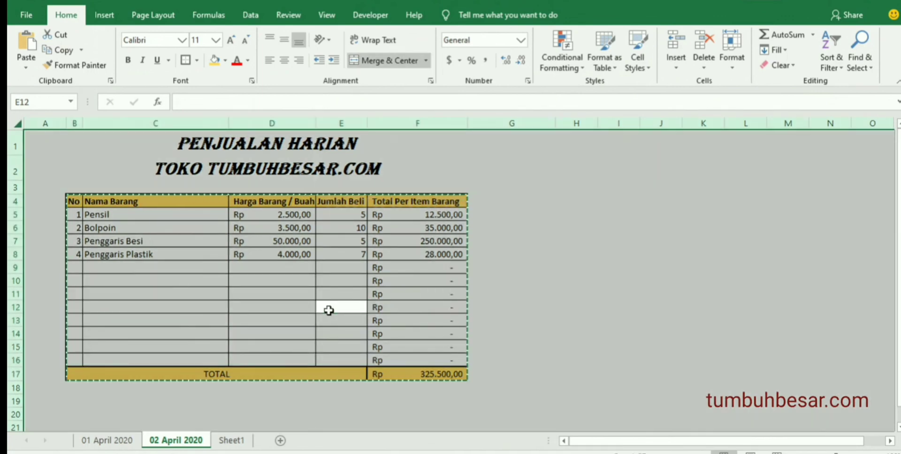
click(230, 442)
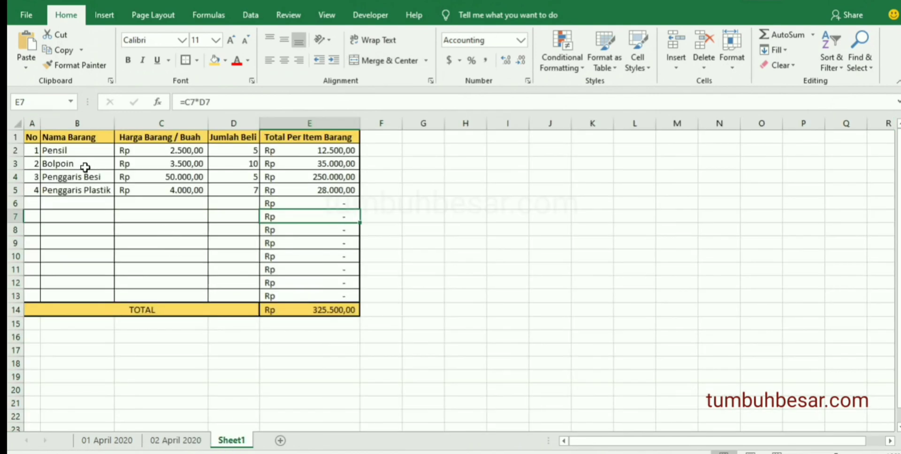
click(36, 136)
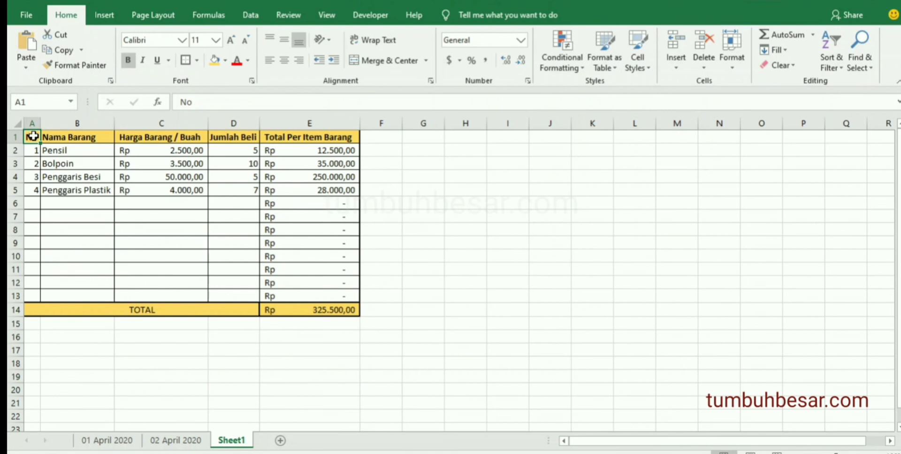
key(ctrl+v)
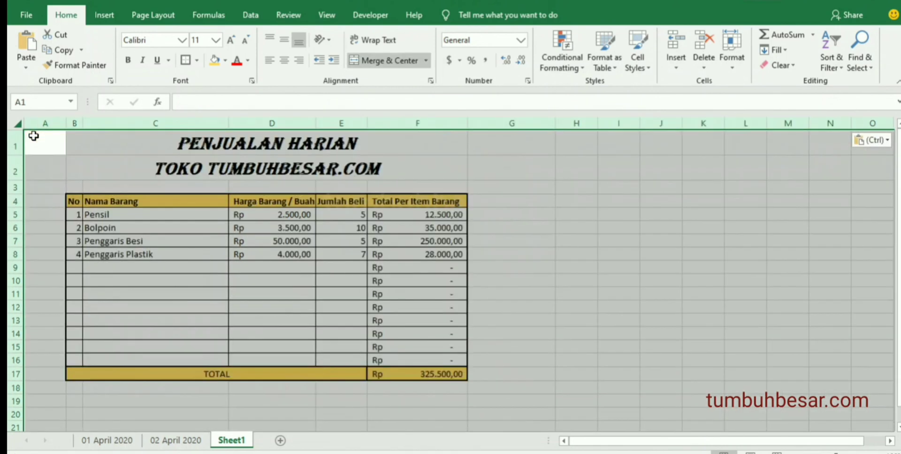
click(219, 181)
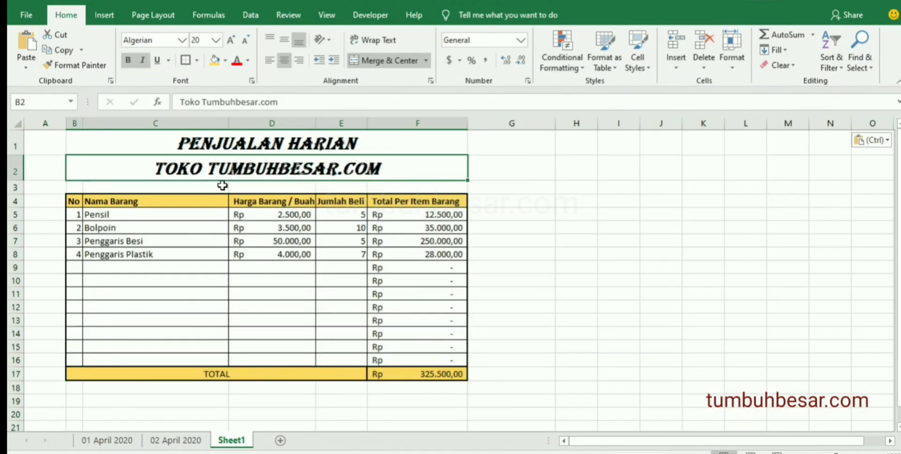
Step: Rename the worksheet Sheet1 as 03 April 2020
right_click(231, 440)
click(297, 322)
text(03 Apro:)
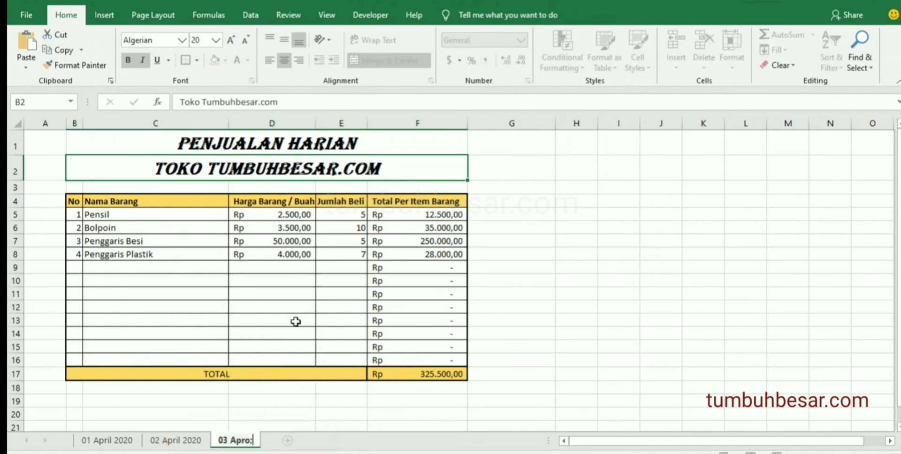
text(l 2020)
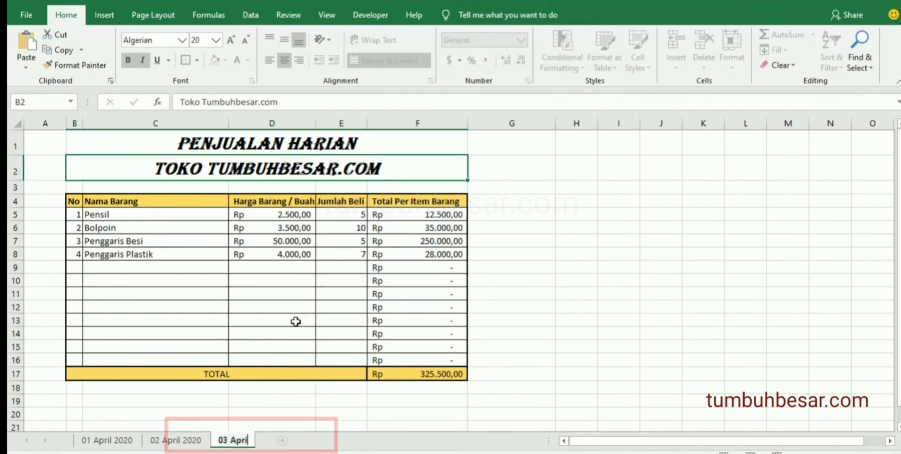
key(Return)
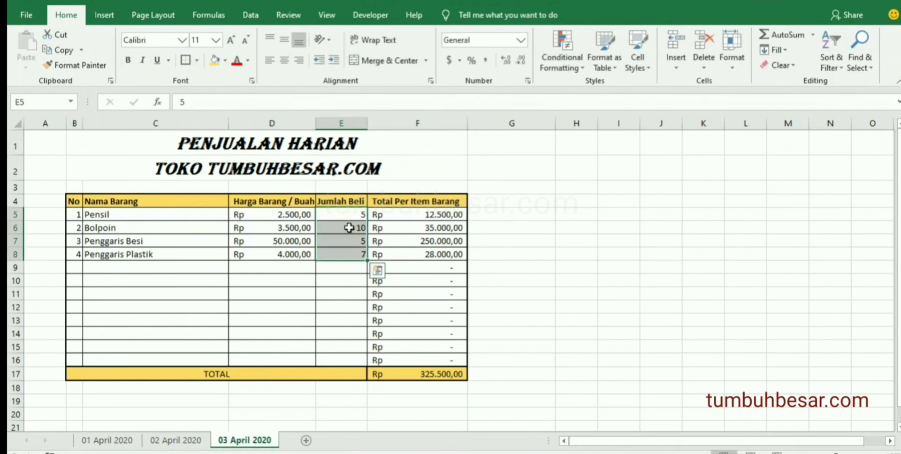
Step: Clear the Jumlah Beli quantities in E5:E8 on the 03 April 2020 sheet
click(342, 218)
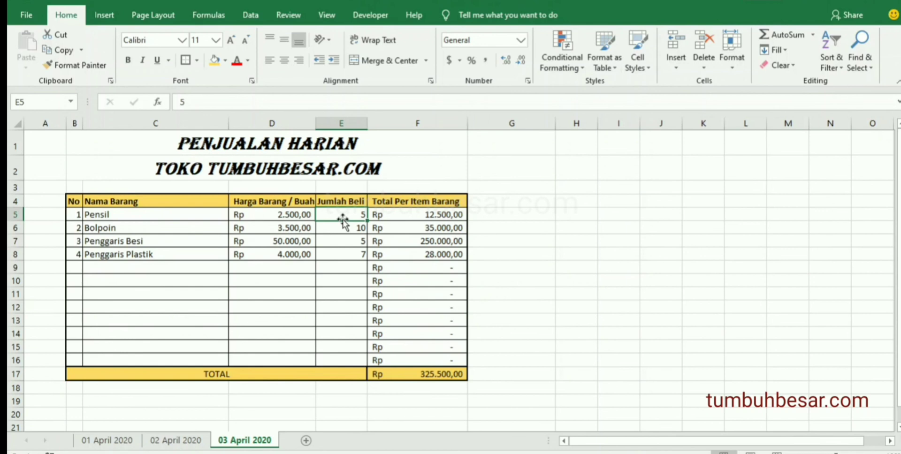
key(shift+Down)
key(shift+Down)
key(shift+Down)
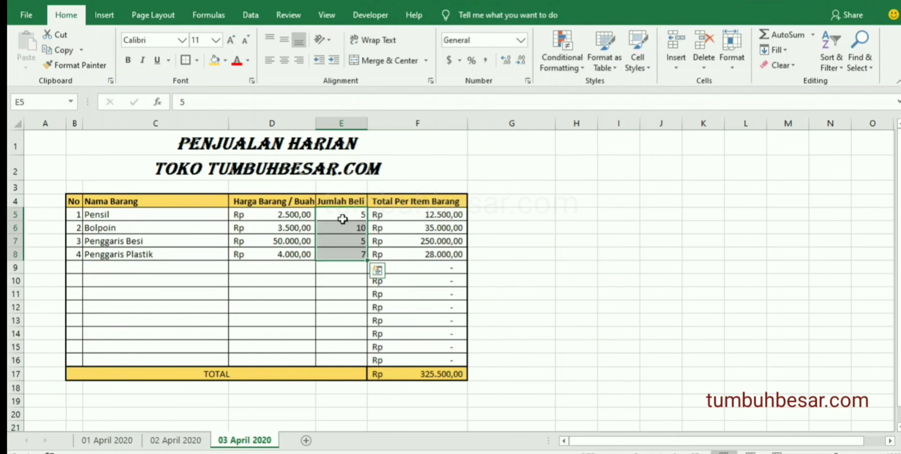
key(Delete)
Step: Enter the Jumlah Beli quantities 0, 7, 5 and 8 in cells E5 to E8
click(342, 220)
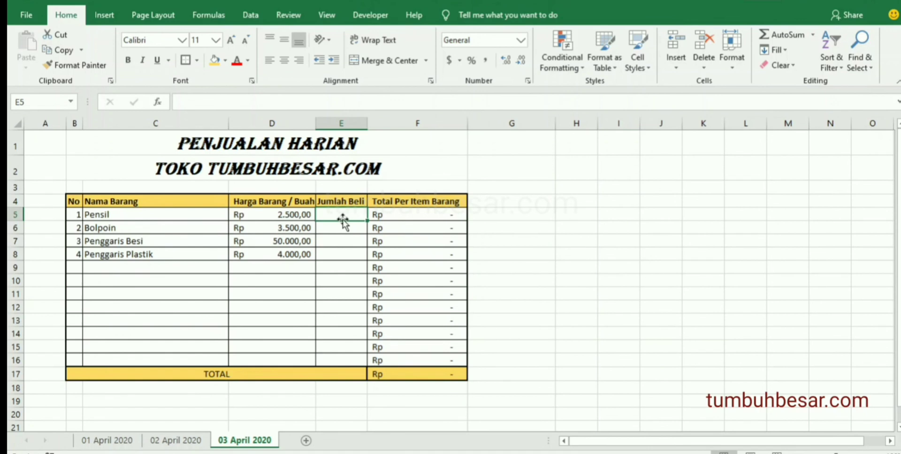
text(0)
key(Return)
text(7)
key(Return)
text(5)
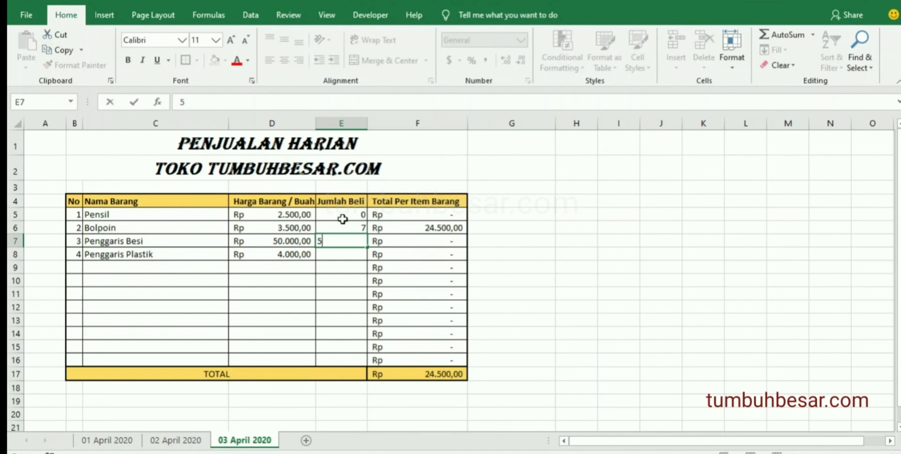
key(Return)
text(8)
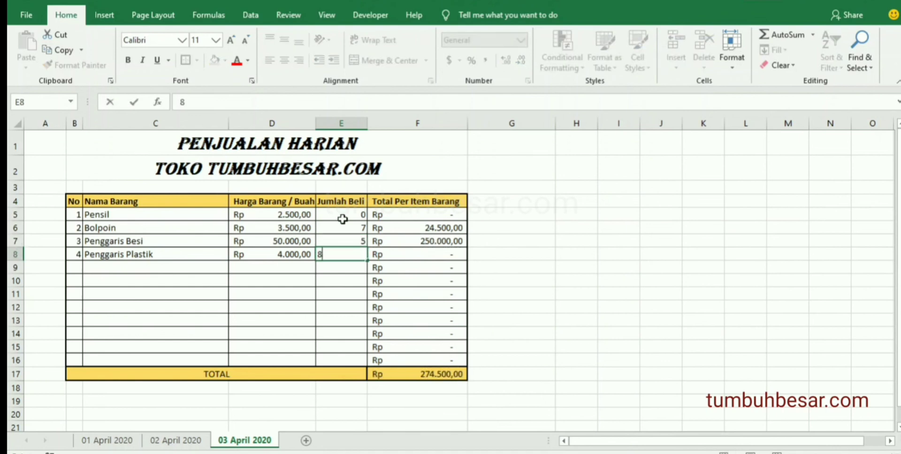
key(Return)
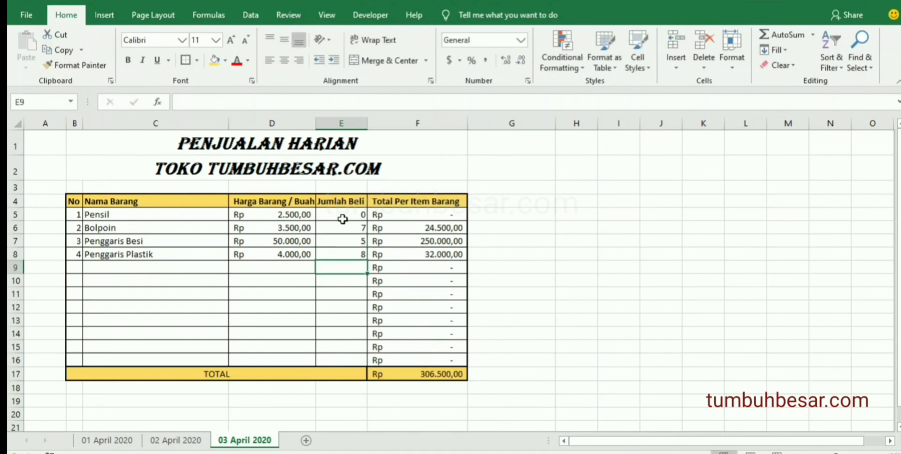
Step: Open the Move or Copy options for the 02 April 2020 sheet
click(188, 444)
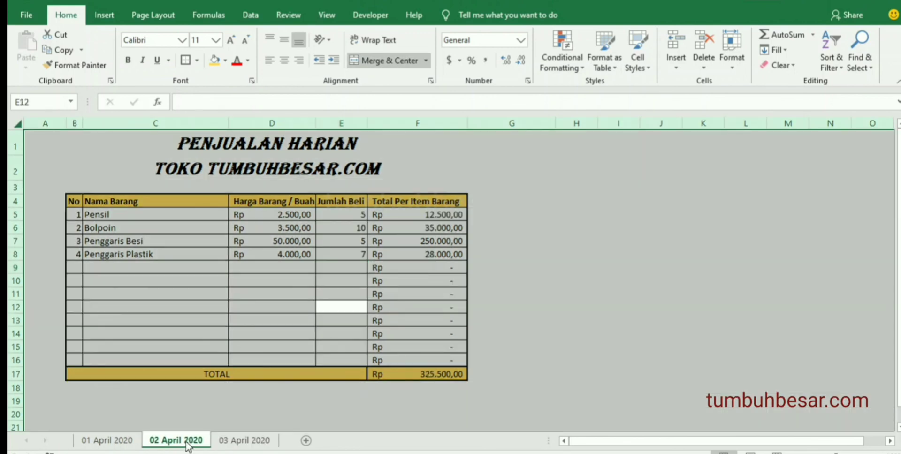
right_click(187, 444)
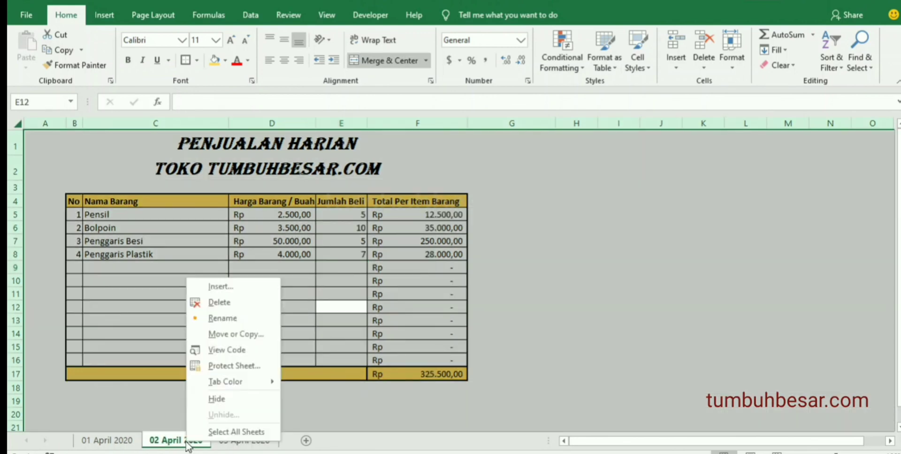
click(258, 334)
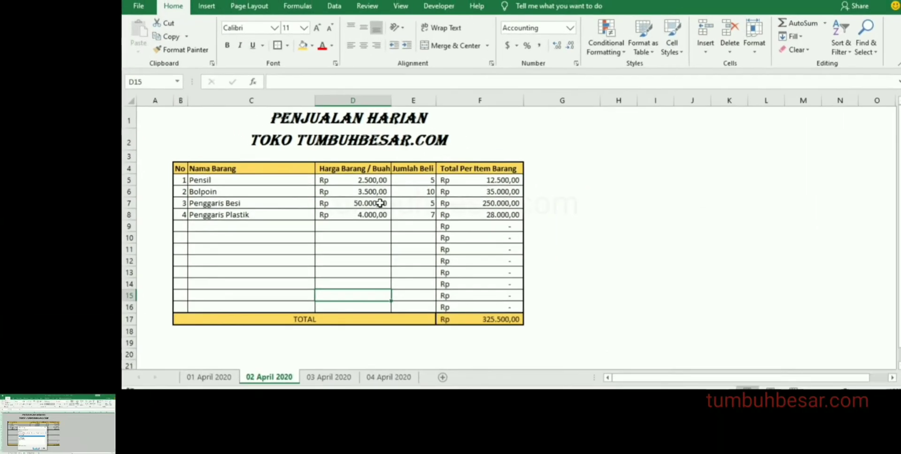
Step: Center the contents of the Jumlah Beli column E horizontally on the 02 April 2020 sheet
click(428, 195)
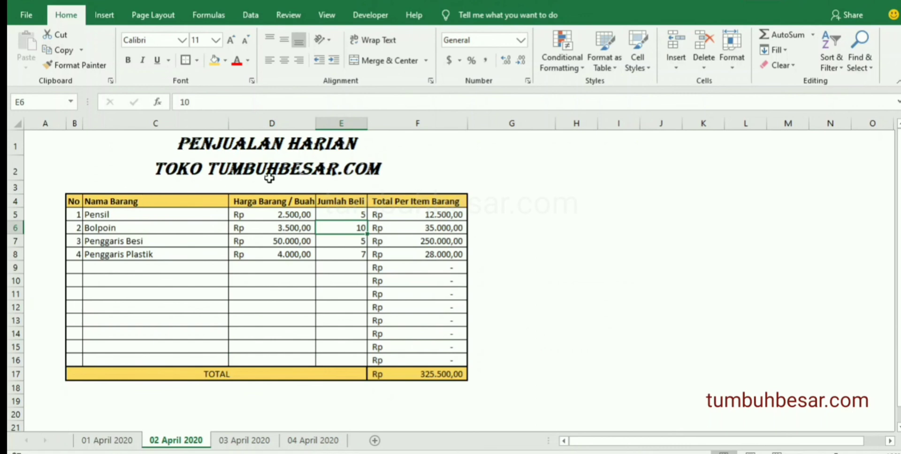
click(342, 123)
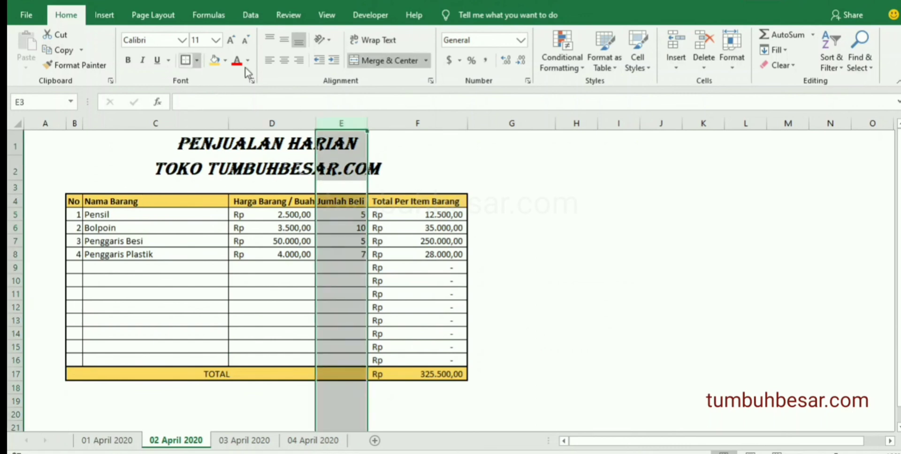
click(286, 63)
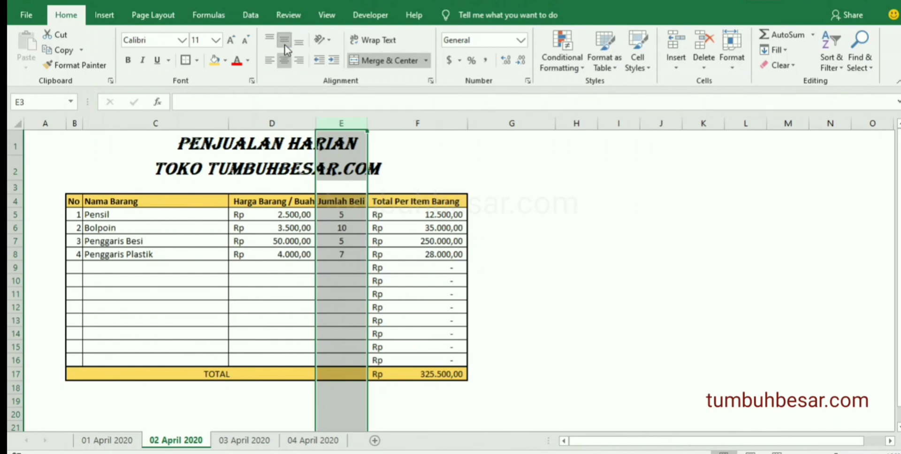
click(274, 237)
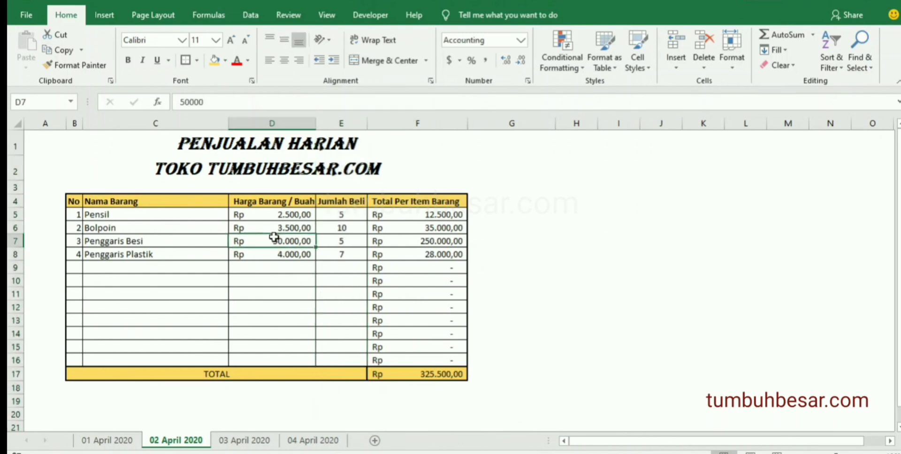
Step: Set the font color of the Penjualan Harian title in B1 to standard dark blue
click(251, 142)
click(248, 60)
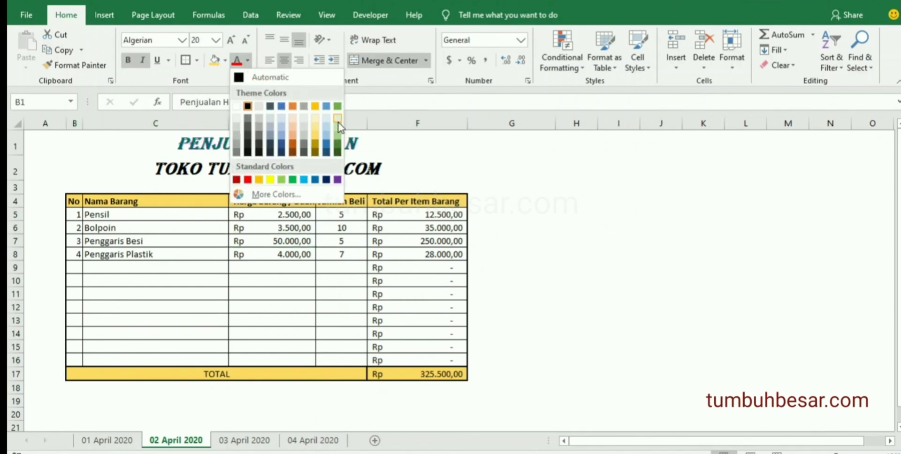
click(326, 180)
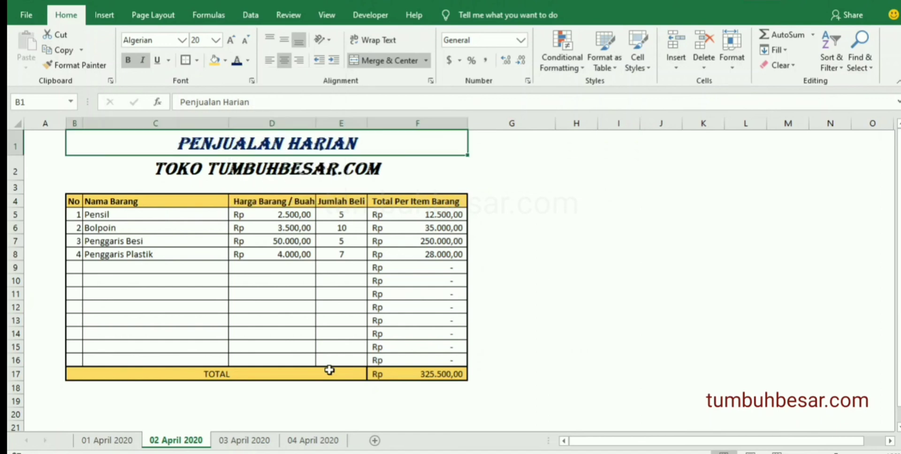